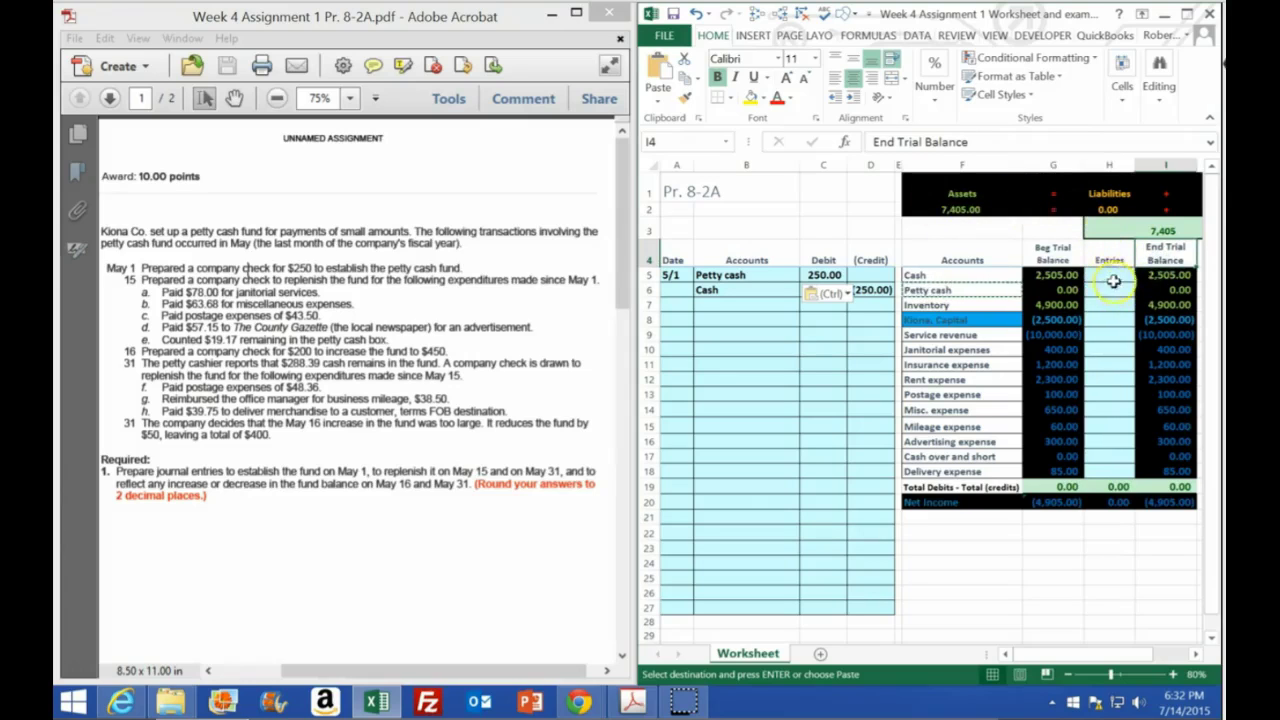
# Link the Petty cash cell in the Entries column (H6) to the May 1 petty cash debit with =C5.
pyautogui.click(1109, 279)
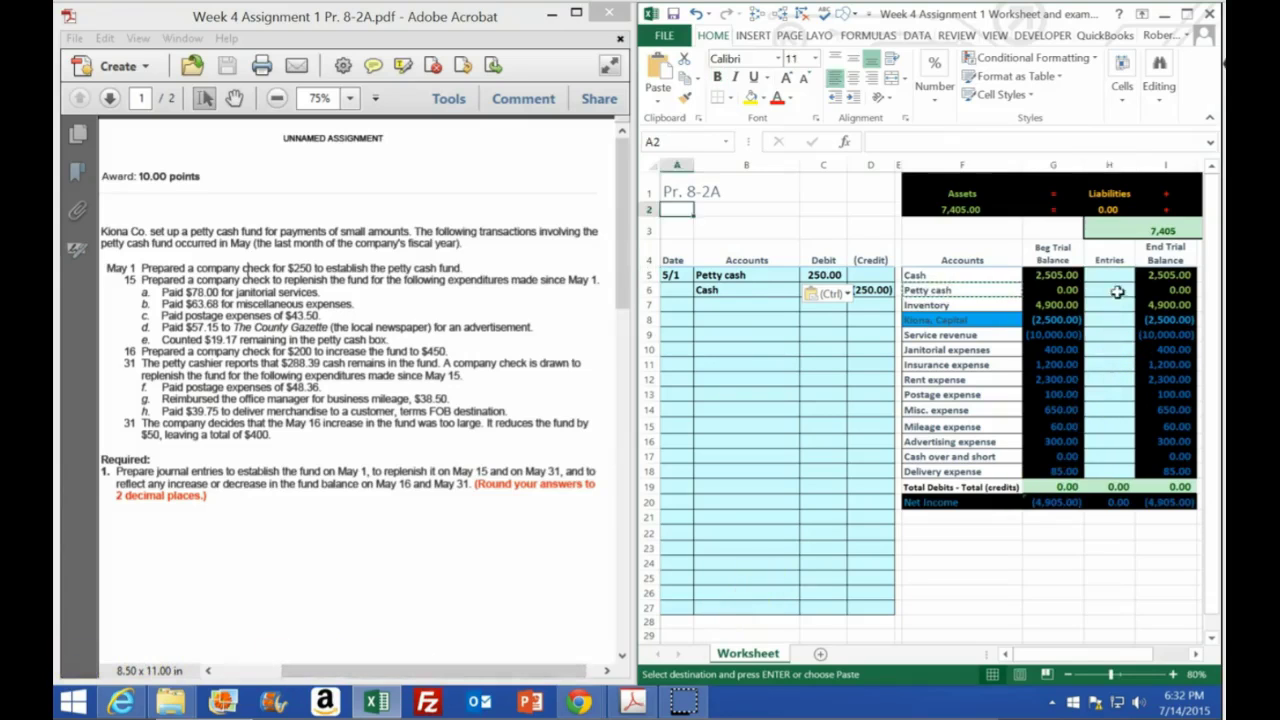
pyautogui.click(1113, 289)
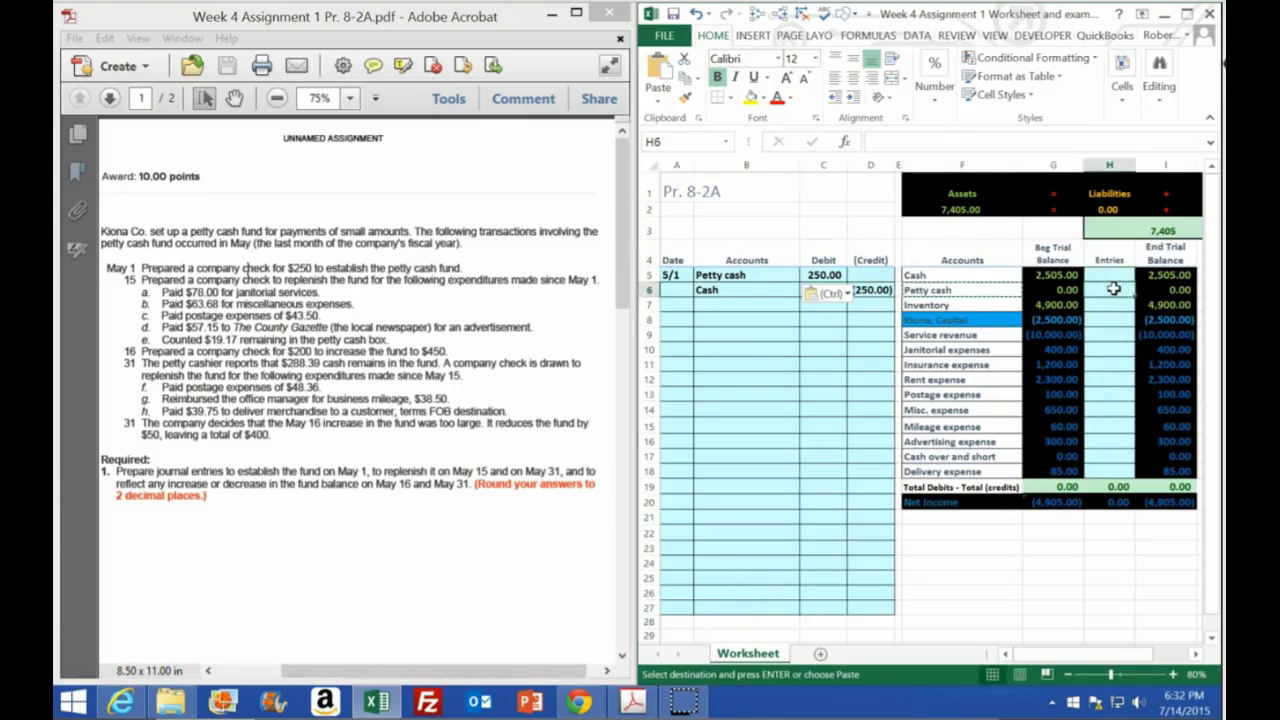
pyautogui.press('Escape')
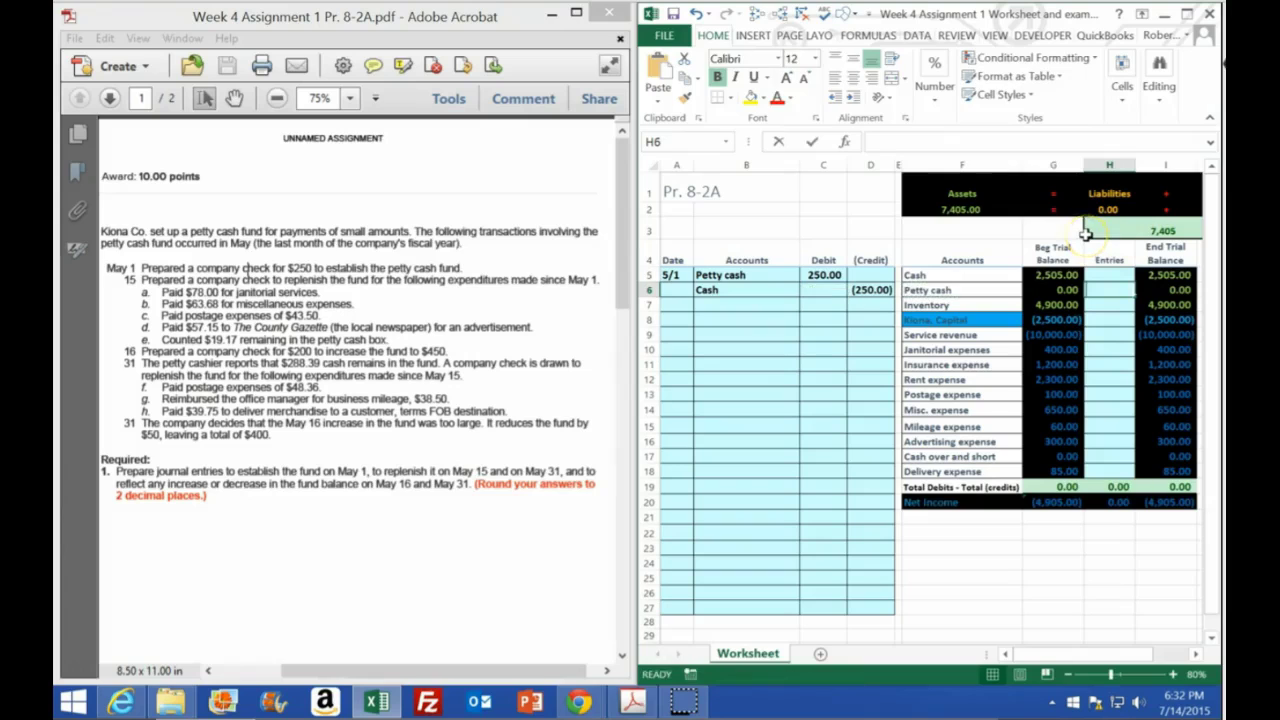
pyautogui.write('=')
pyautogui.click(823, 275)
pyautogui.press('Return')
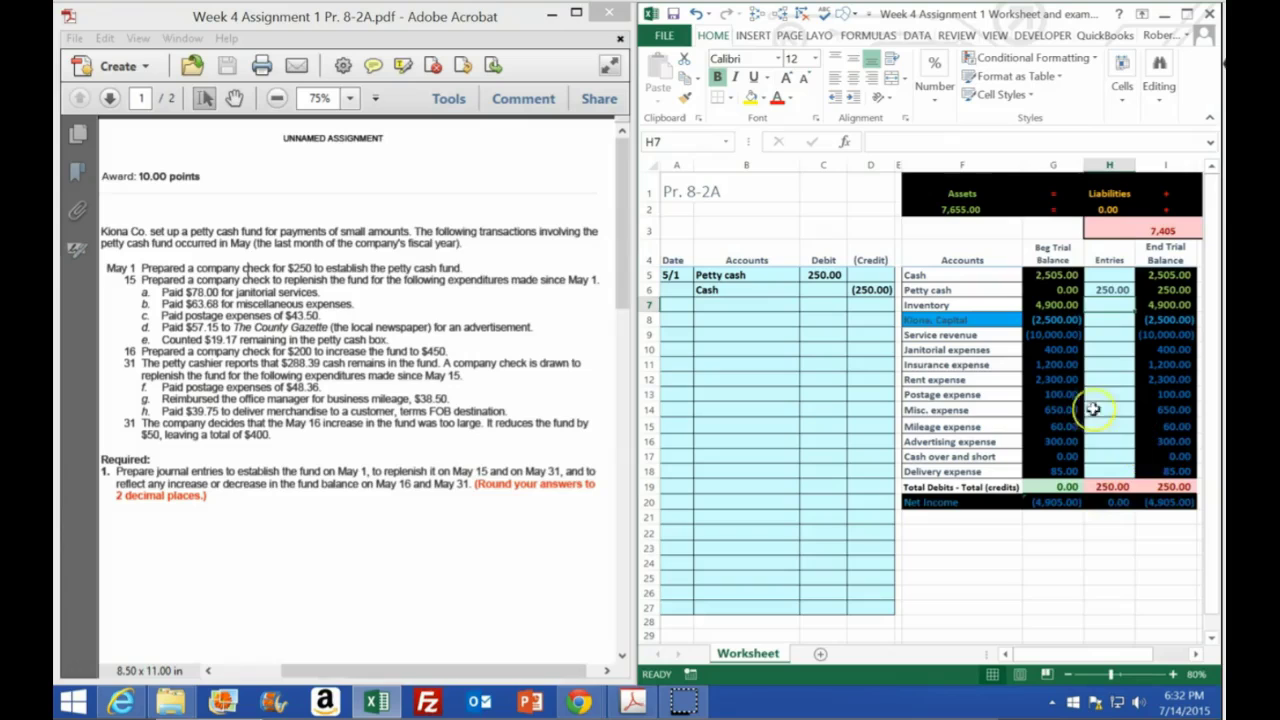
# Link the Cash cell in the Entries column (H5) to the May 1 cash credit with =D6.
pyautogui.click(1105, 274)
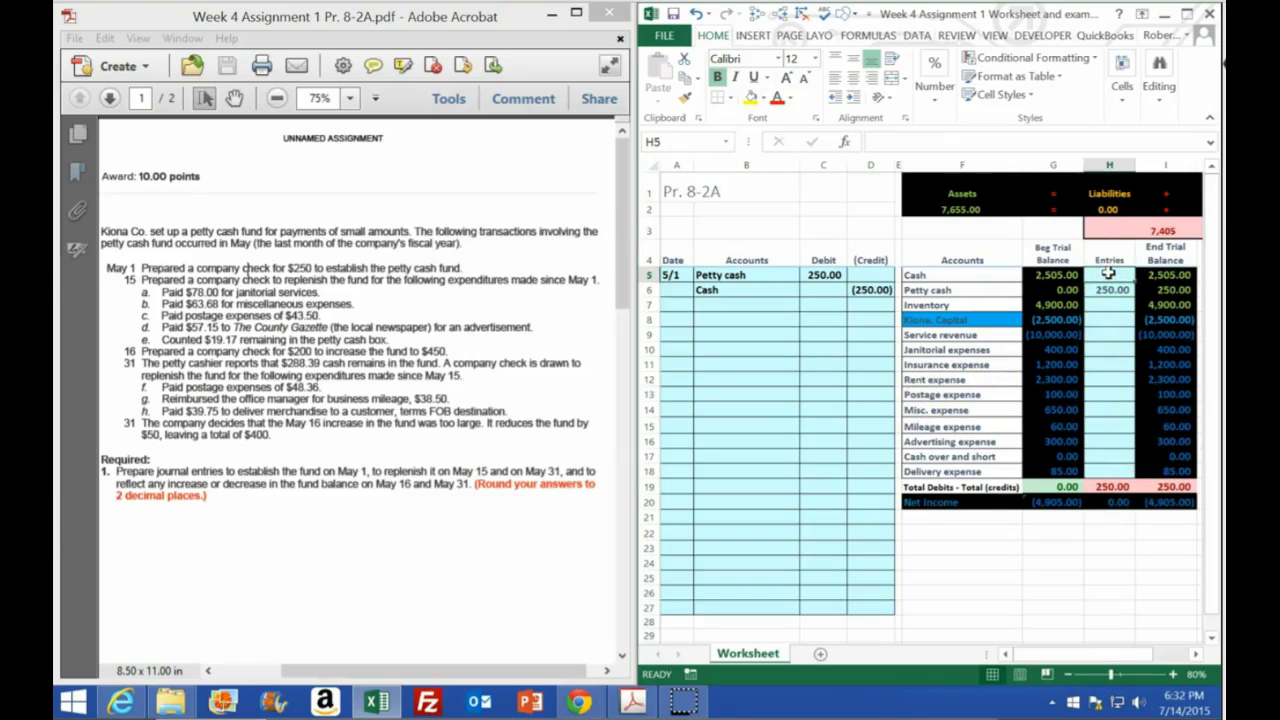
pyautogui.write('=')
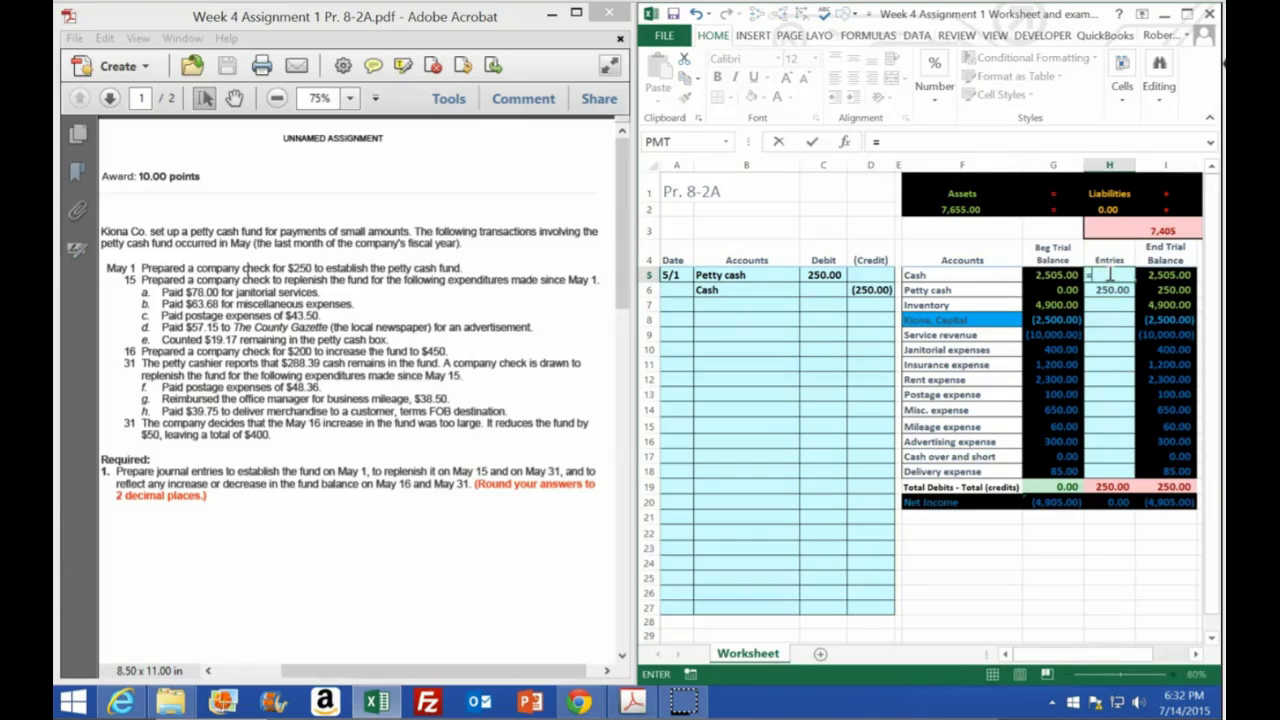
pyautogui.click(862, 290)
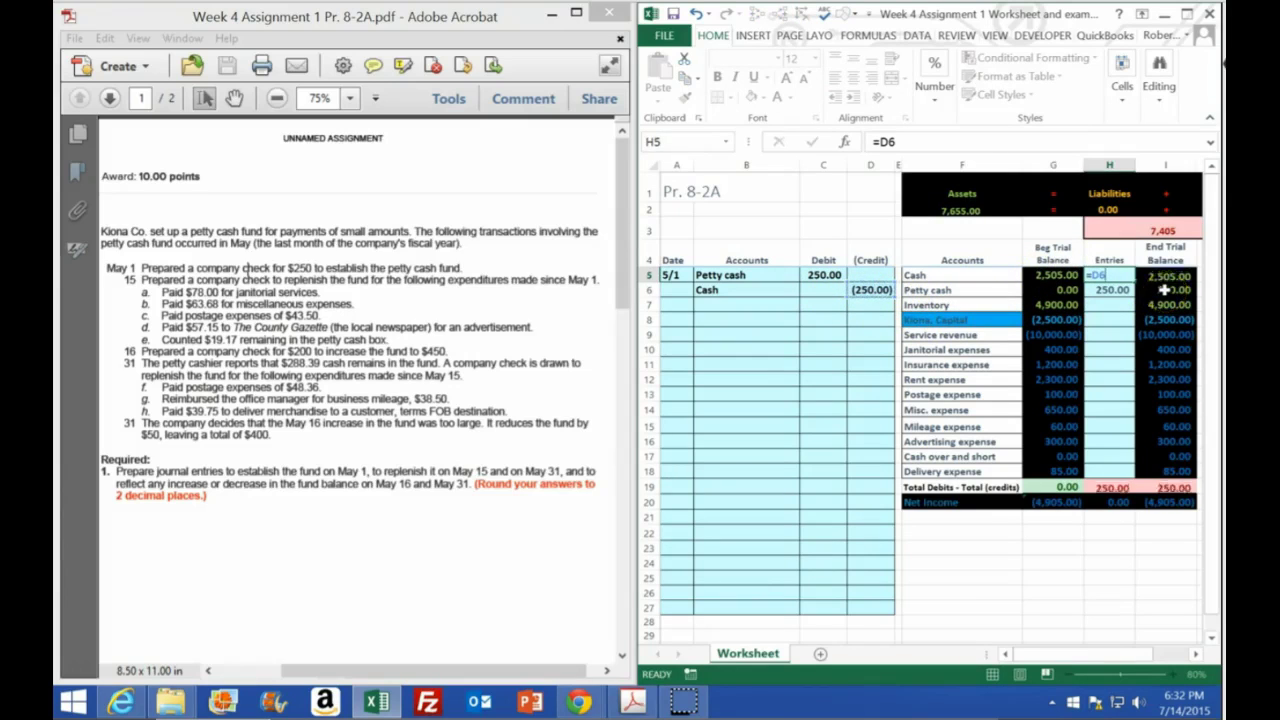
pyautogui.press('Return')
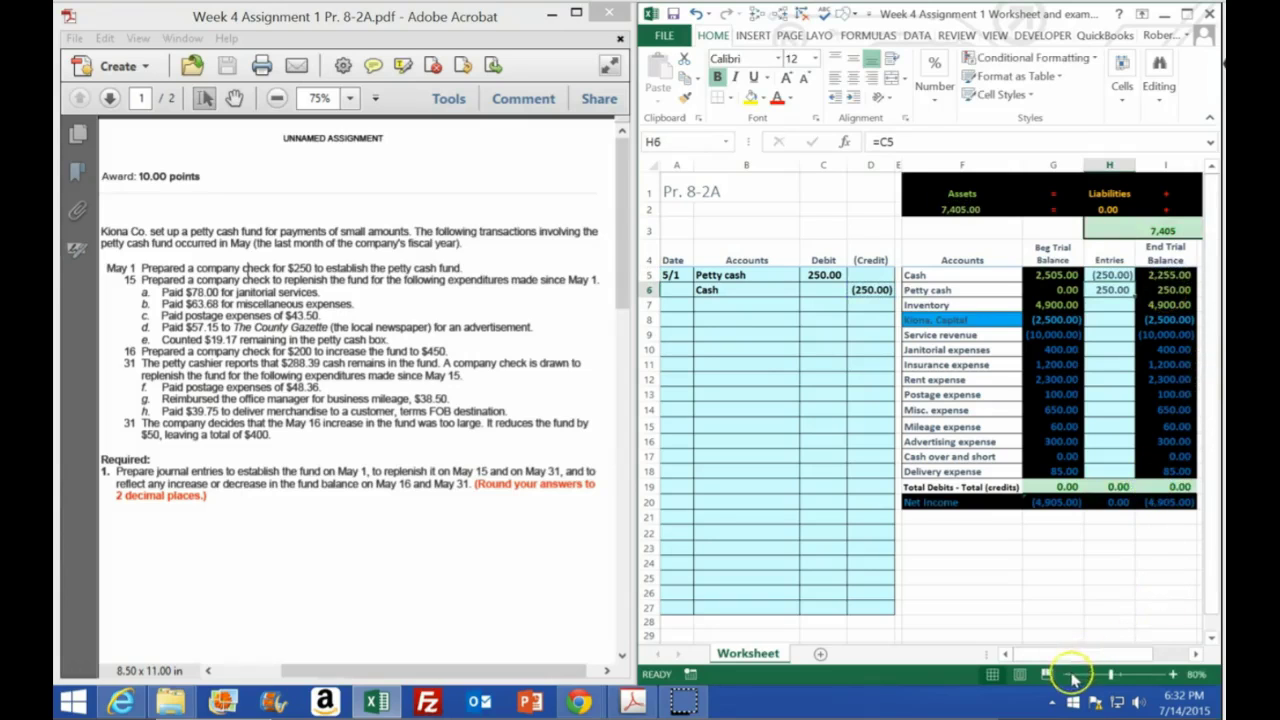
# Zoom the worksheet out to 70% and narrow the beginning and ending trial balance columns.
pyautogui.click(1067, 674)
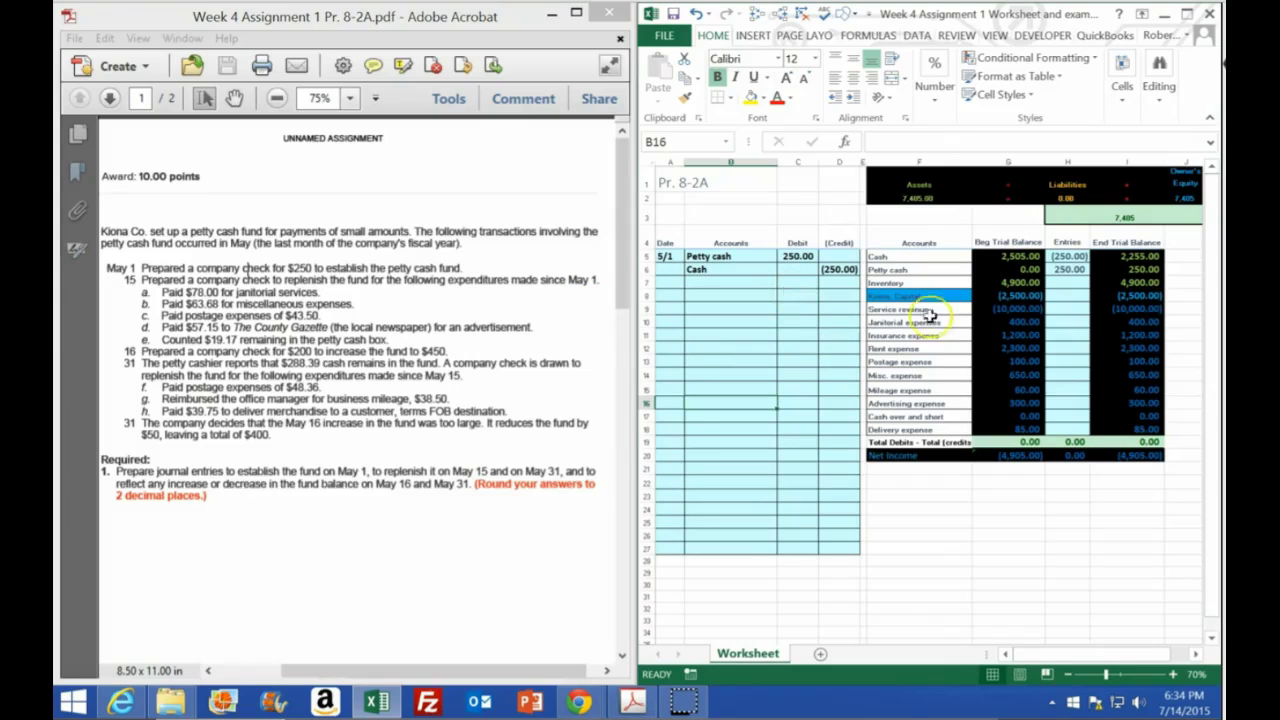
pyautogui.click(1140, 269)
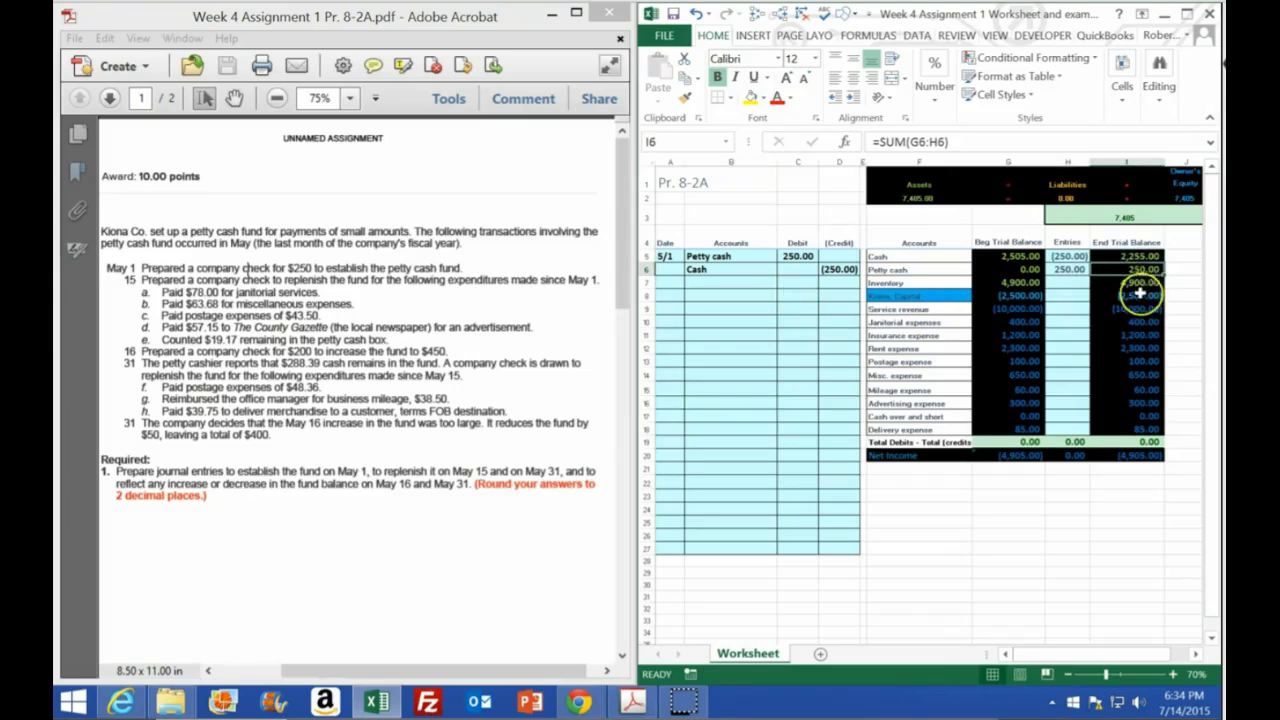
pyautogui.click(1025, 257)
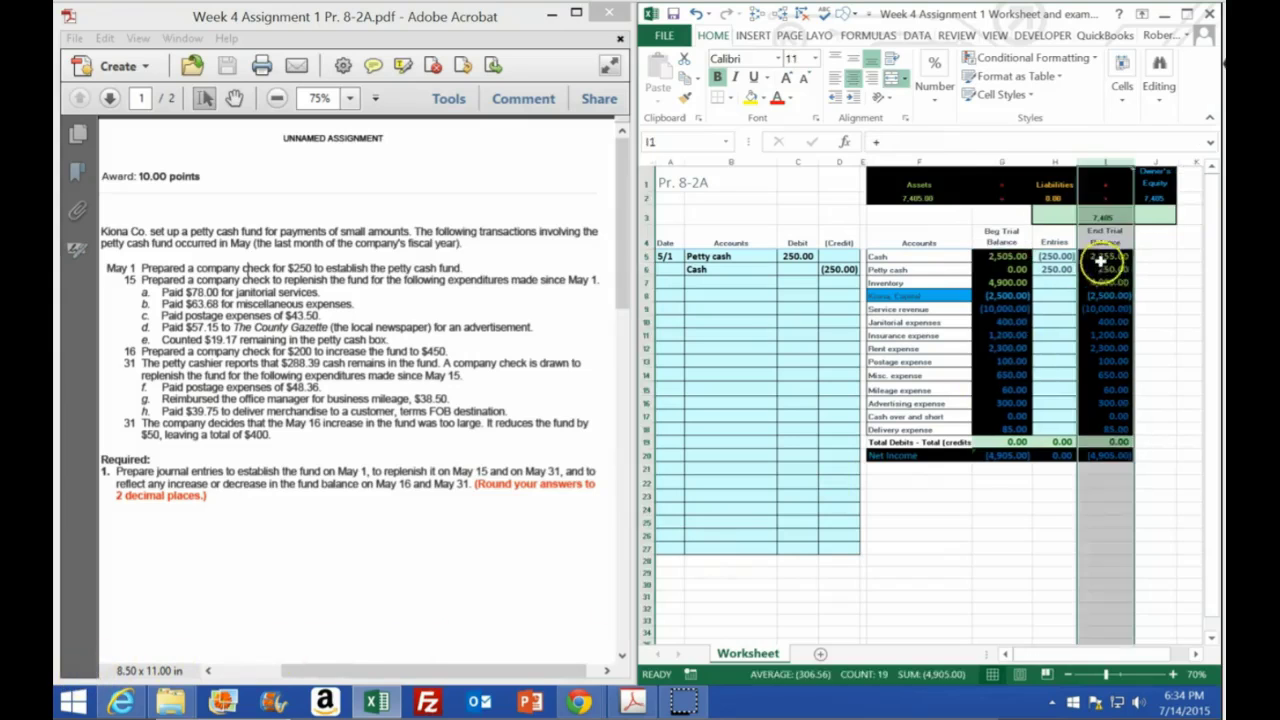
pyautogui.click(1098, 258)
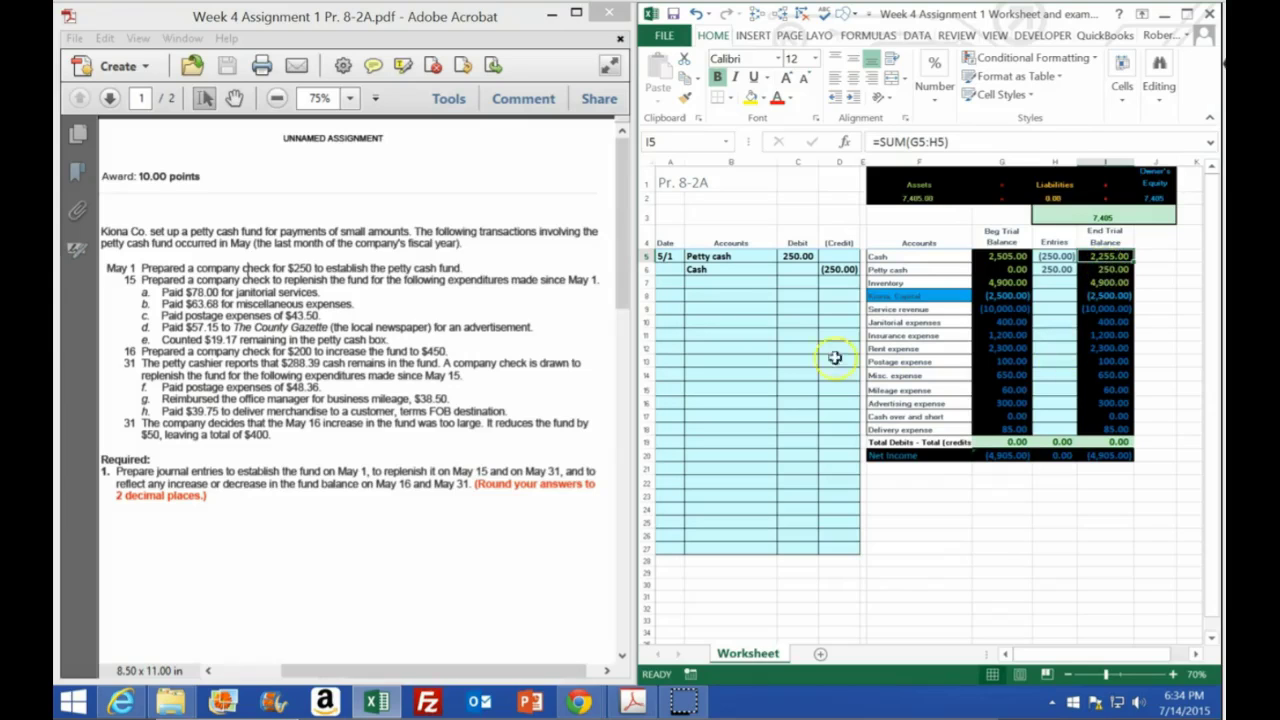
# Enter the date 5/15 in cell A8 to start the next journal entry.
pyautogui.click(674, 295)
pyautogui.write('5/15')
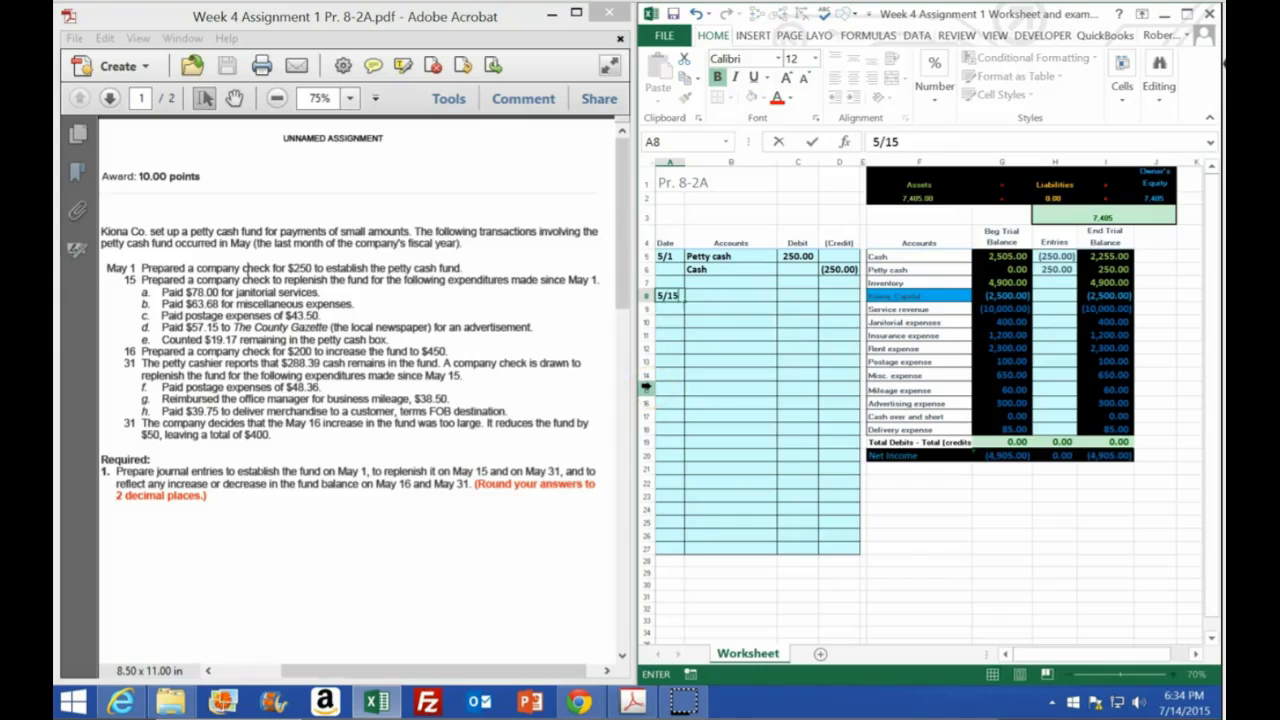
pyautogui.press('Return')
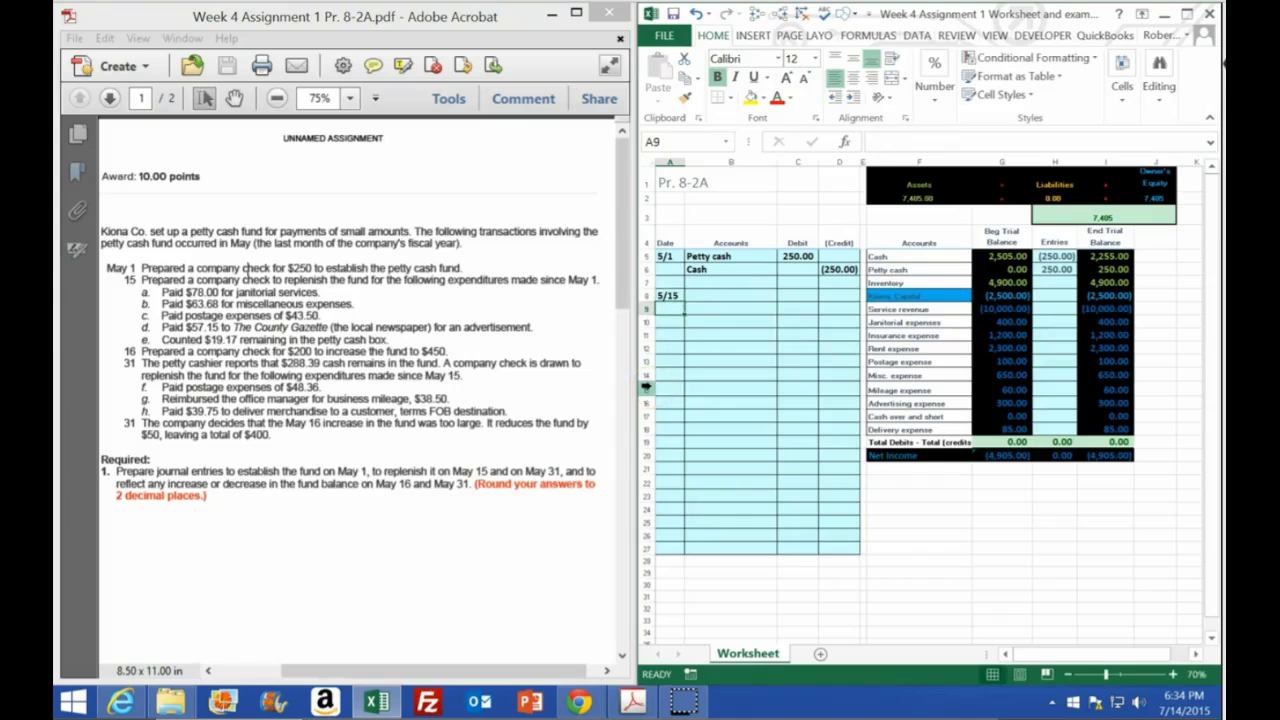
# Copy the Cash account name from the trial balance and paste it into B12 as the May 15 credit account.
pyautogui.click(911, 256)
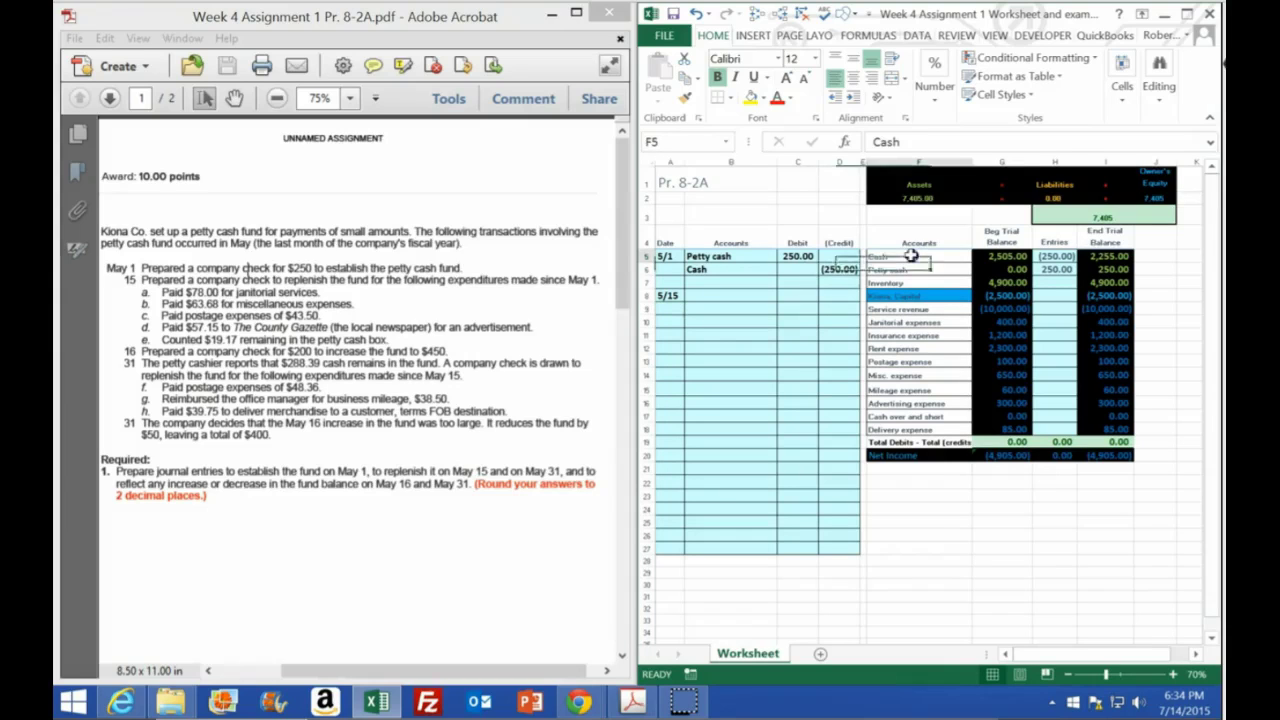
pyautogui.rightClick(914, 257)
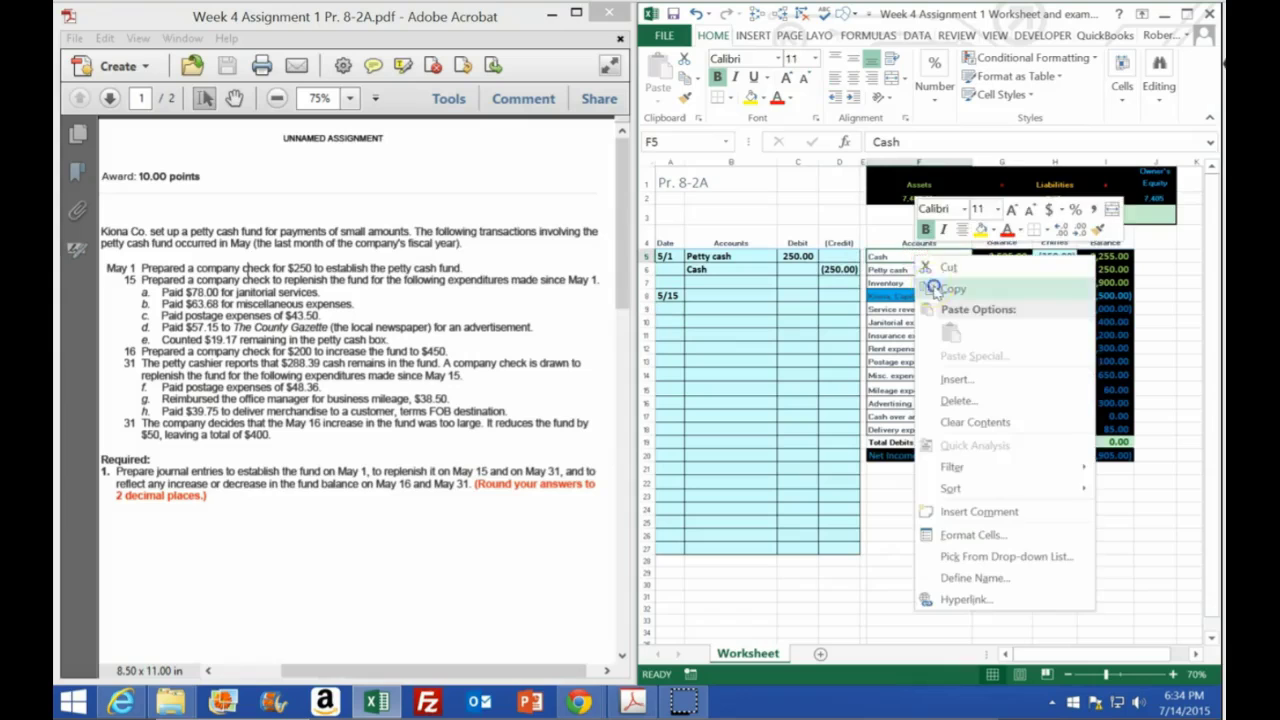
pyautogui.click(950, 289)
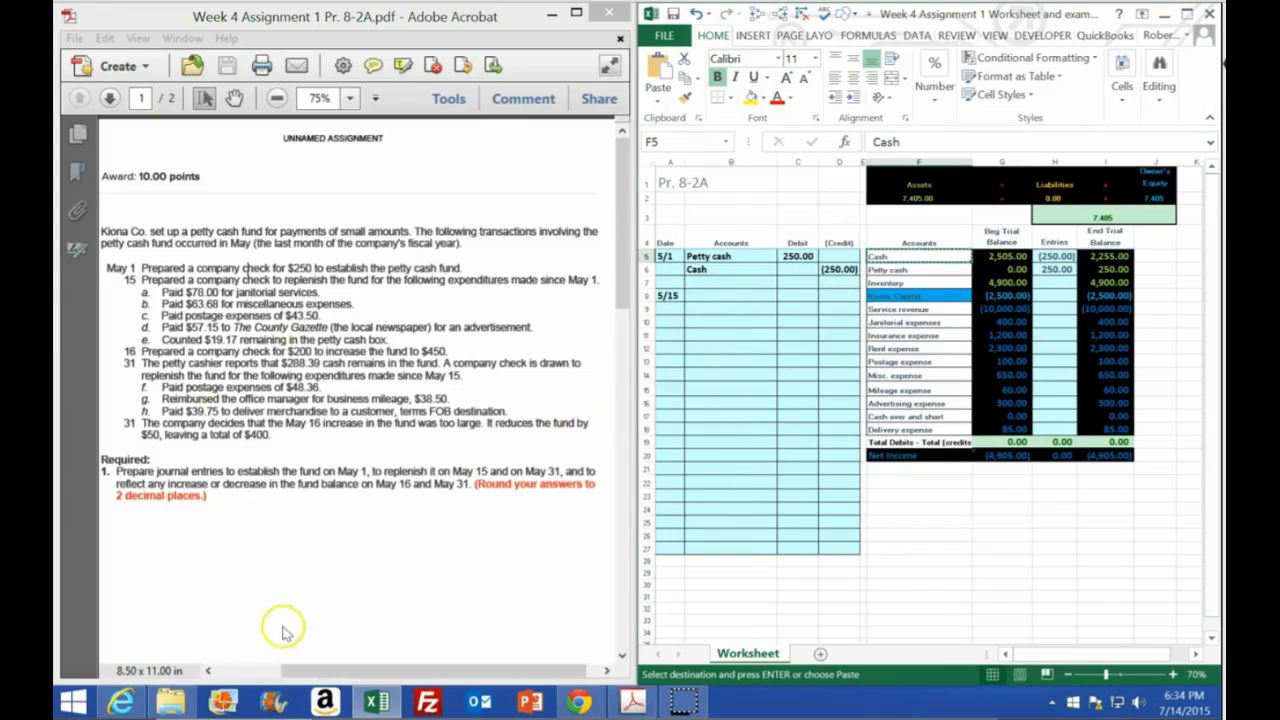
pyautogui.click(729, 347)
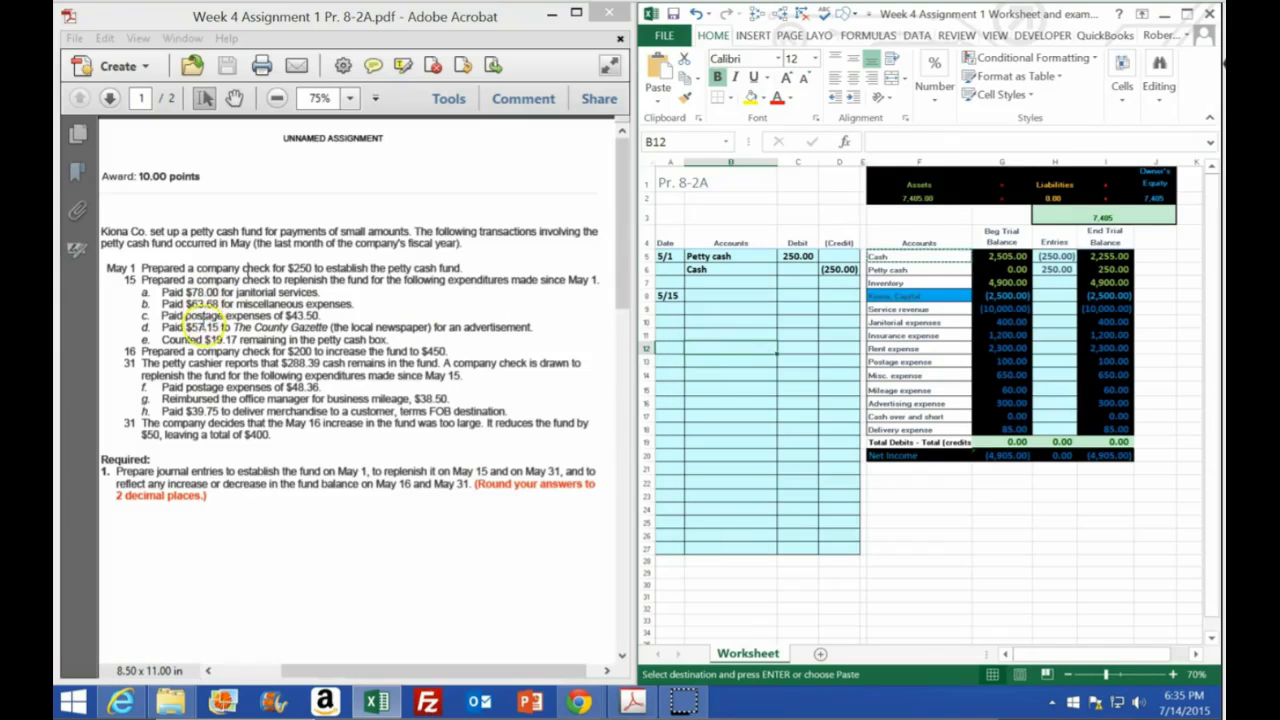
pyautogui.rightClick(710, 347)
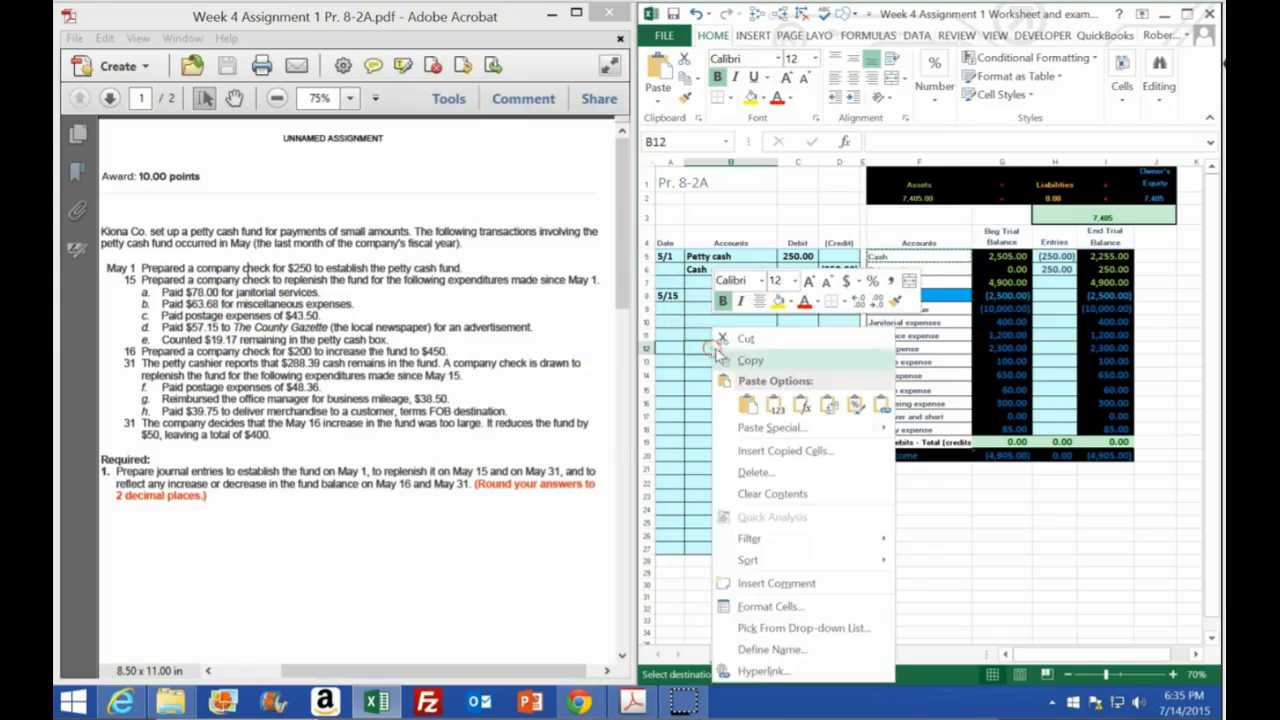
pyautogui.click(771, 403)
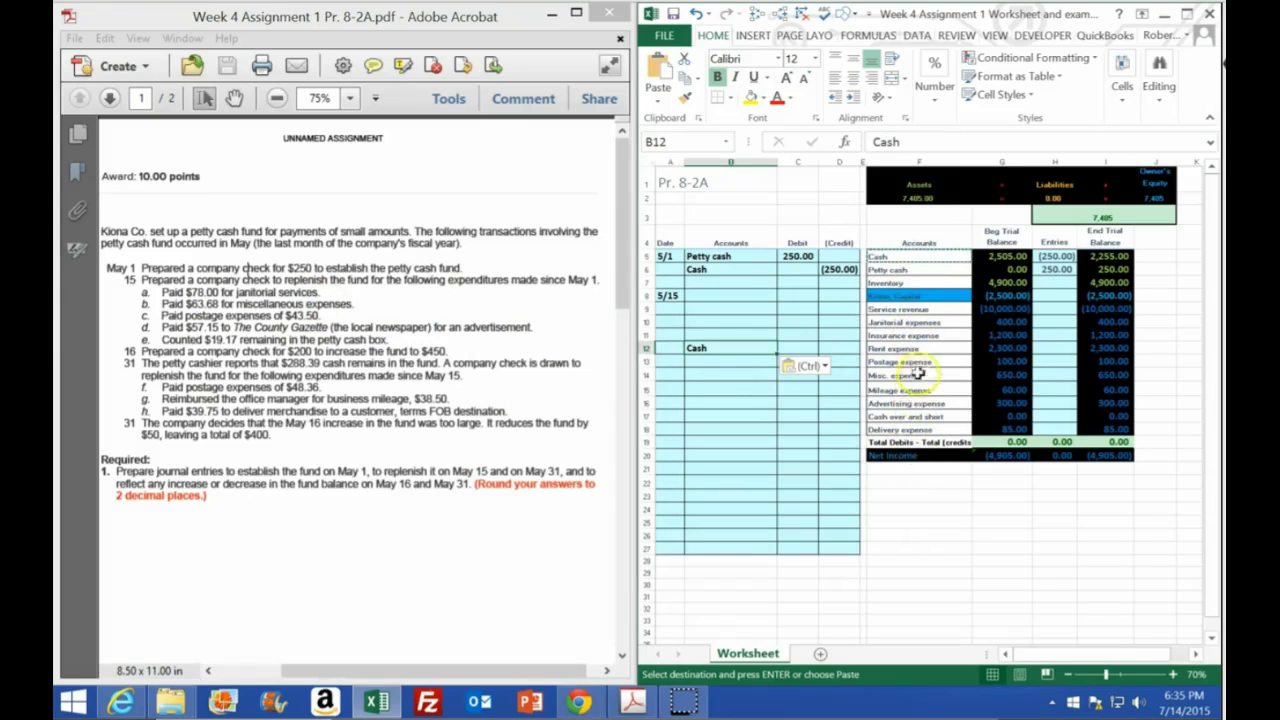
pyautogui.click(905, 322)
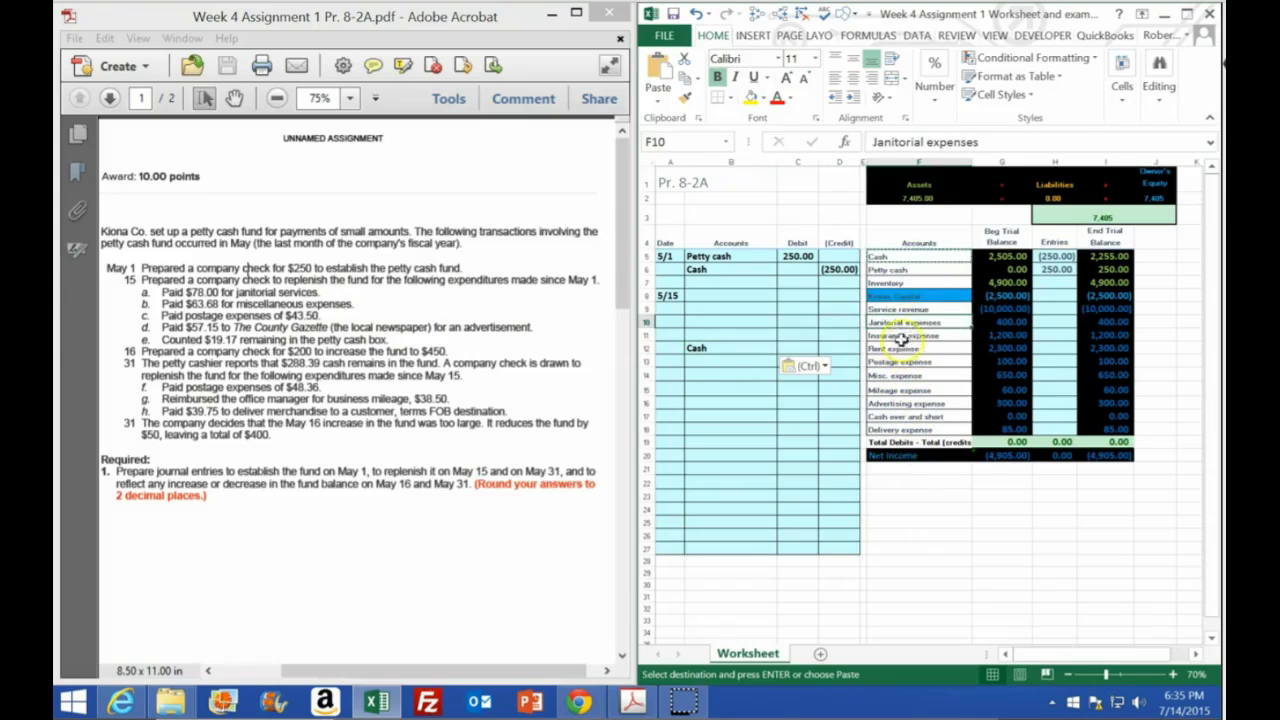
pyautogui.moveTo(905, 322); pyautogui.dragTo(1000, 430)
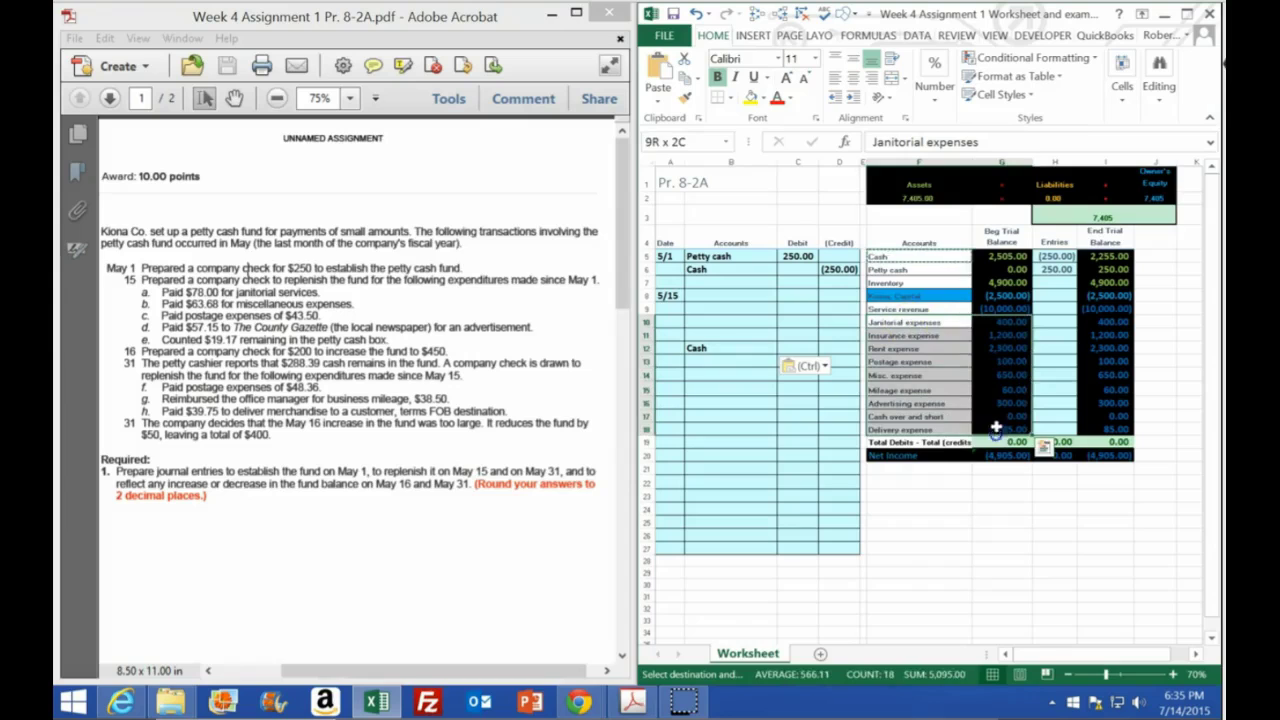
pyautogui.click(916, 323)
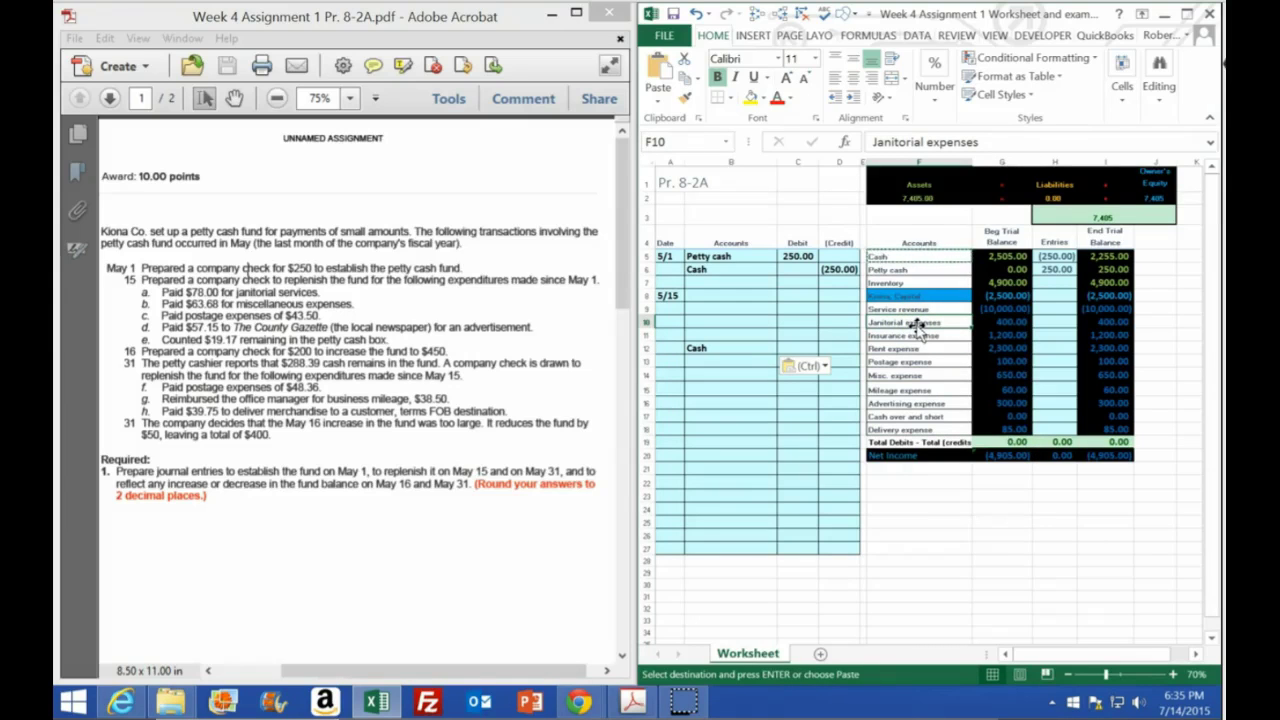
pyautogui.moveTo(916, 323); pyautogui.dragTo(997, 421)
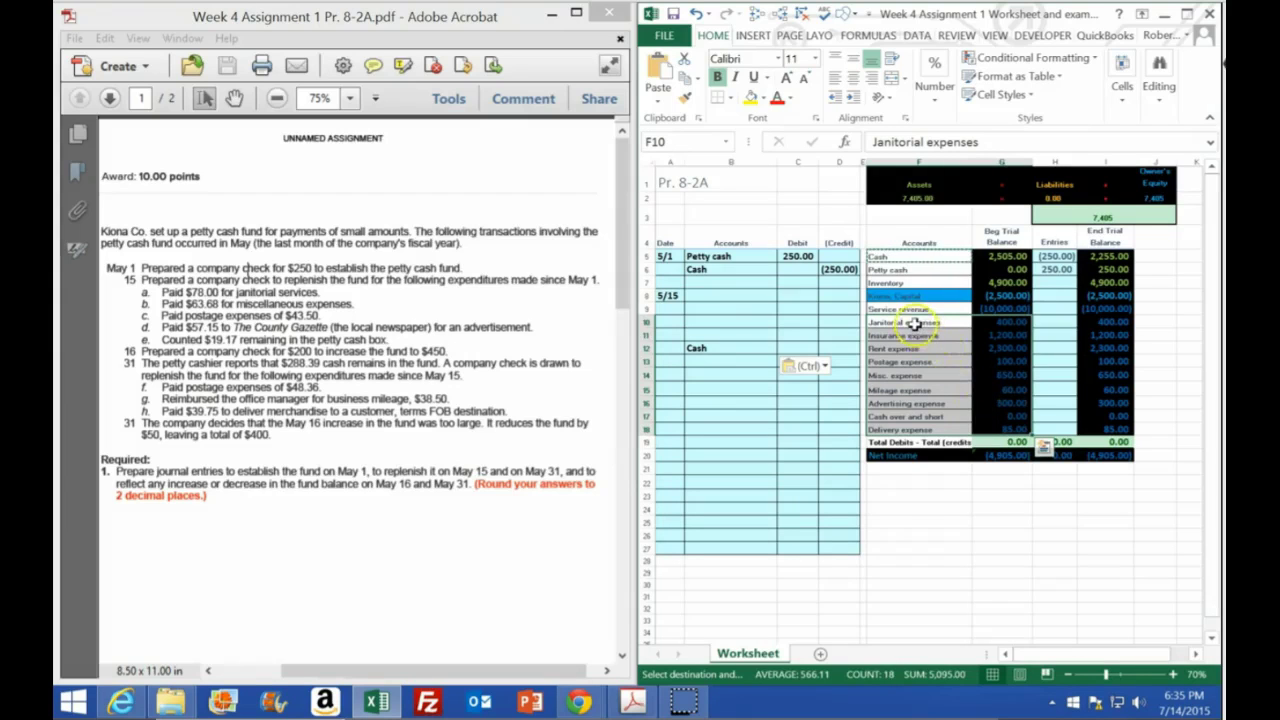
# Copy the Janitorial expenses account name from the trial balance into B8 beside the 5/15 date.
pyautogui.click(905, 322)
pyautogui.rightClick(905, 322)
pyautogui.click(936, 352)
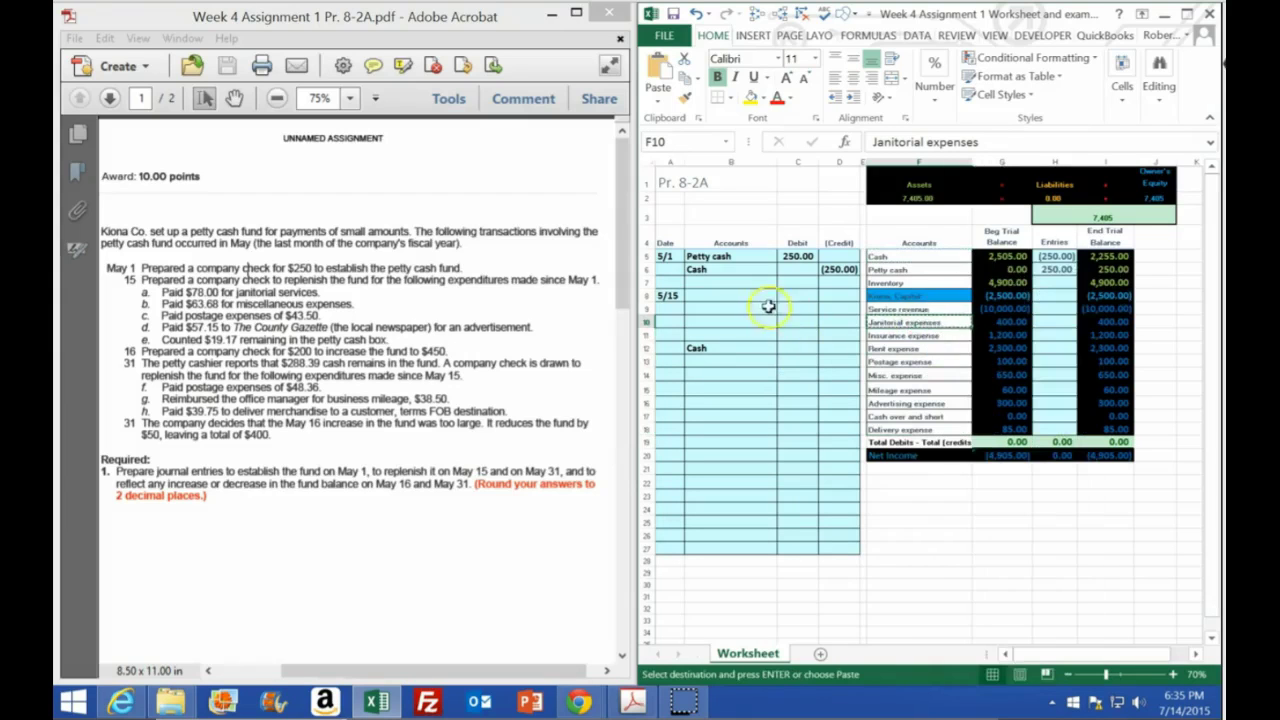
pyautogui.click(740, 296)
pyautogui.rightClick(718, 294)
pyautogui.click(776, 372)
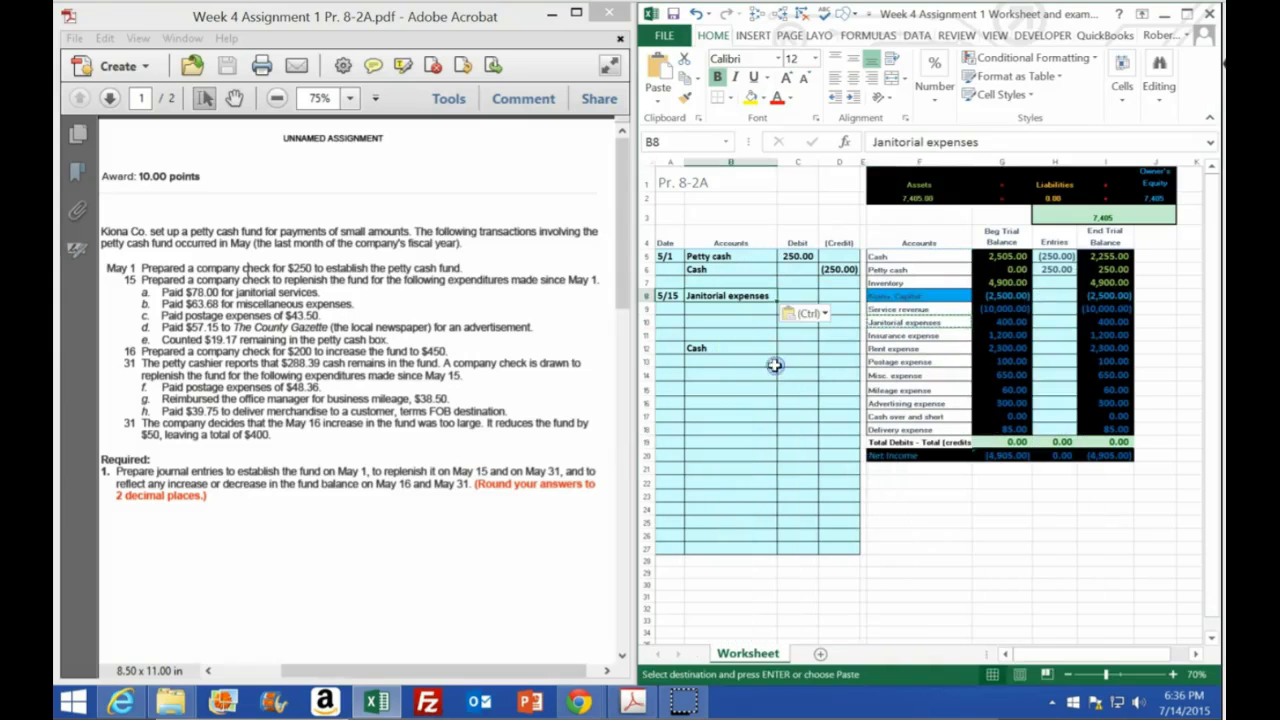
# Check the ending net income formula, and enter 78 as the Janitorial expenses debit in C8.
pyautogui.doubleClick(1107, 456)
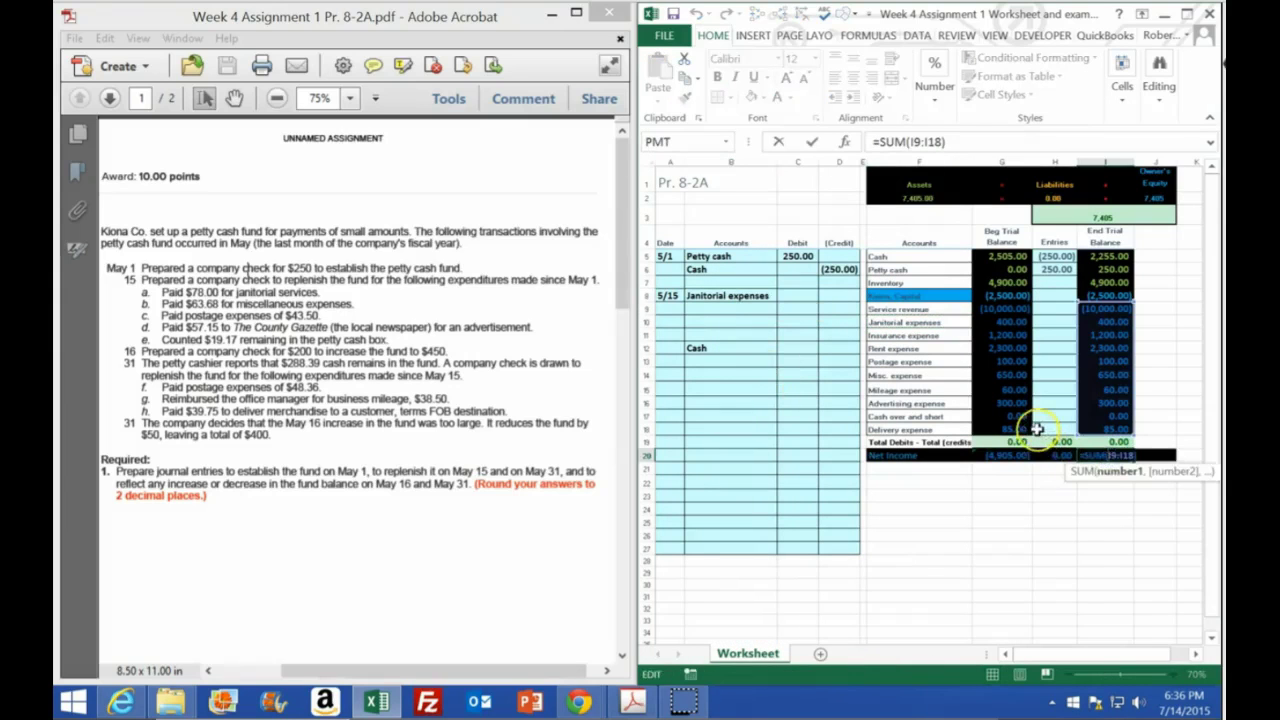
pyautogui.press('Return')
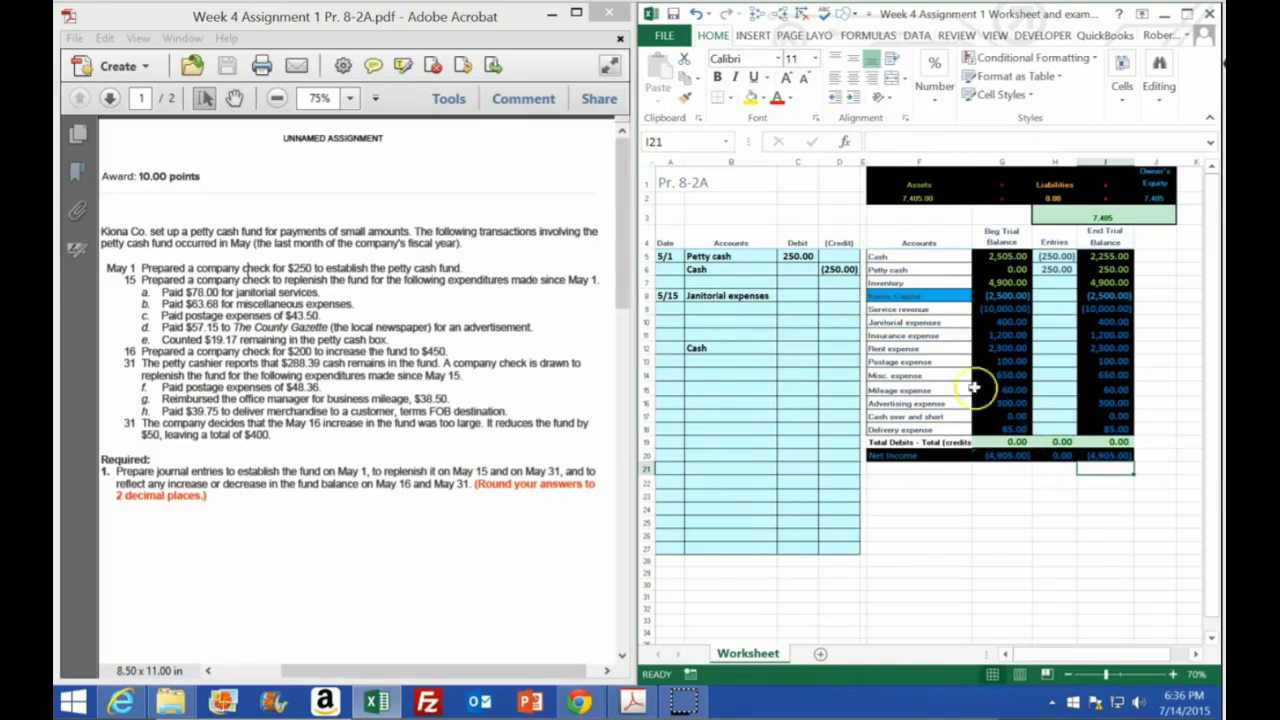
pyautogui.click(797, 296)
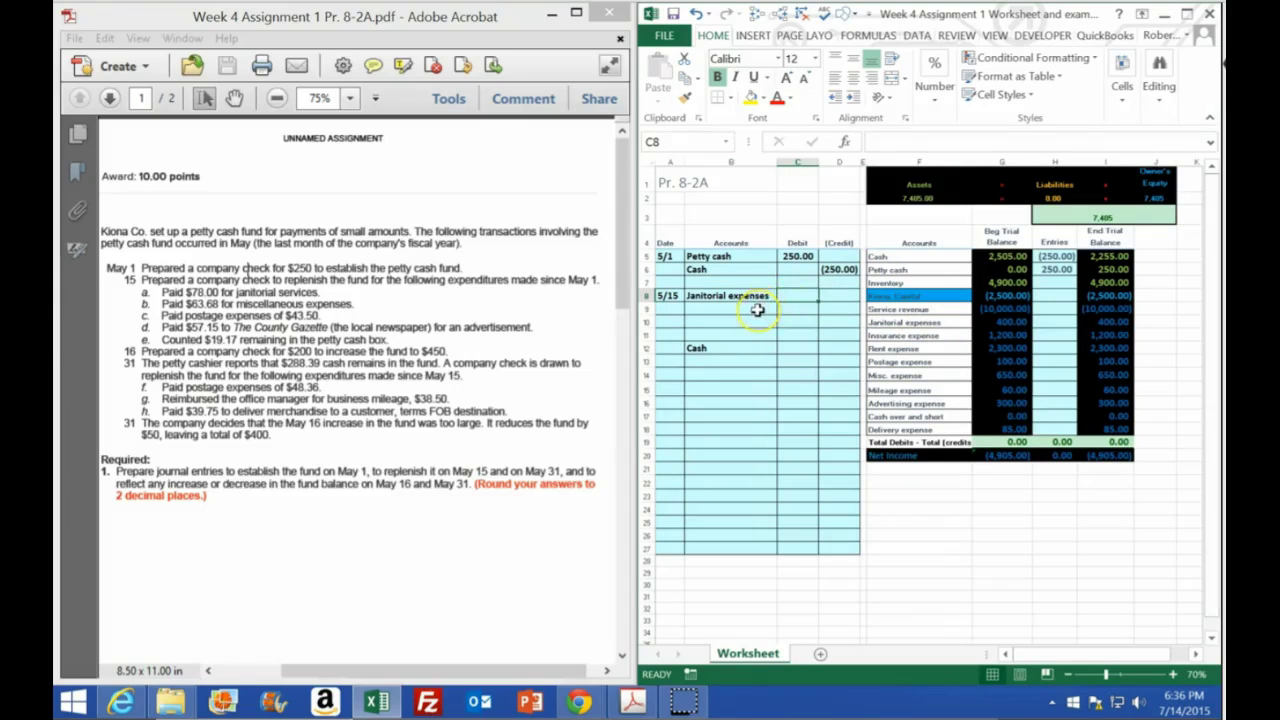
pyautogui.write('78')
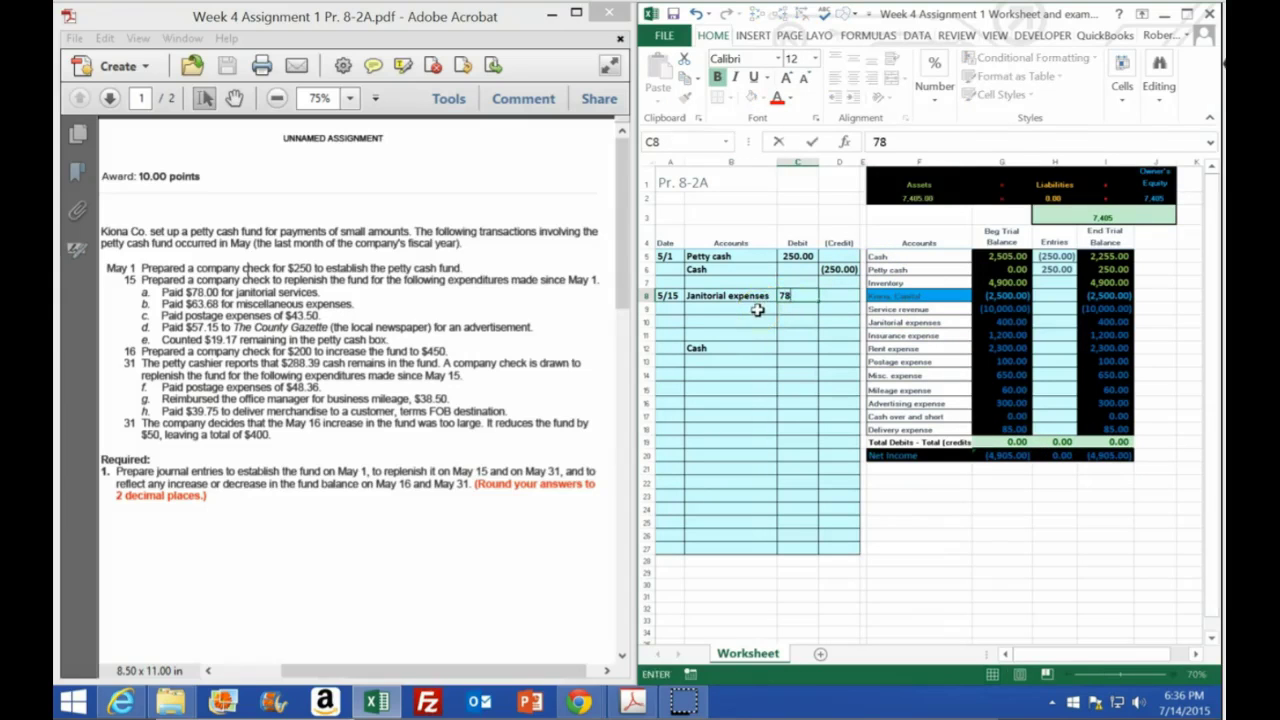
pyautogui.press('Return')
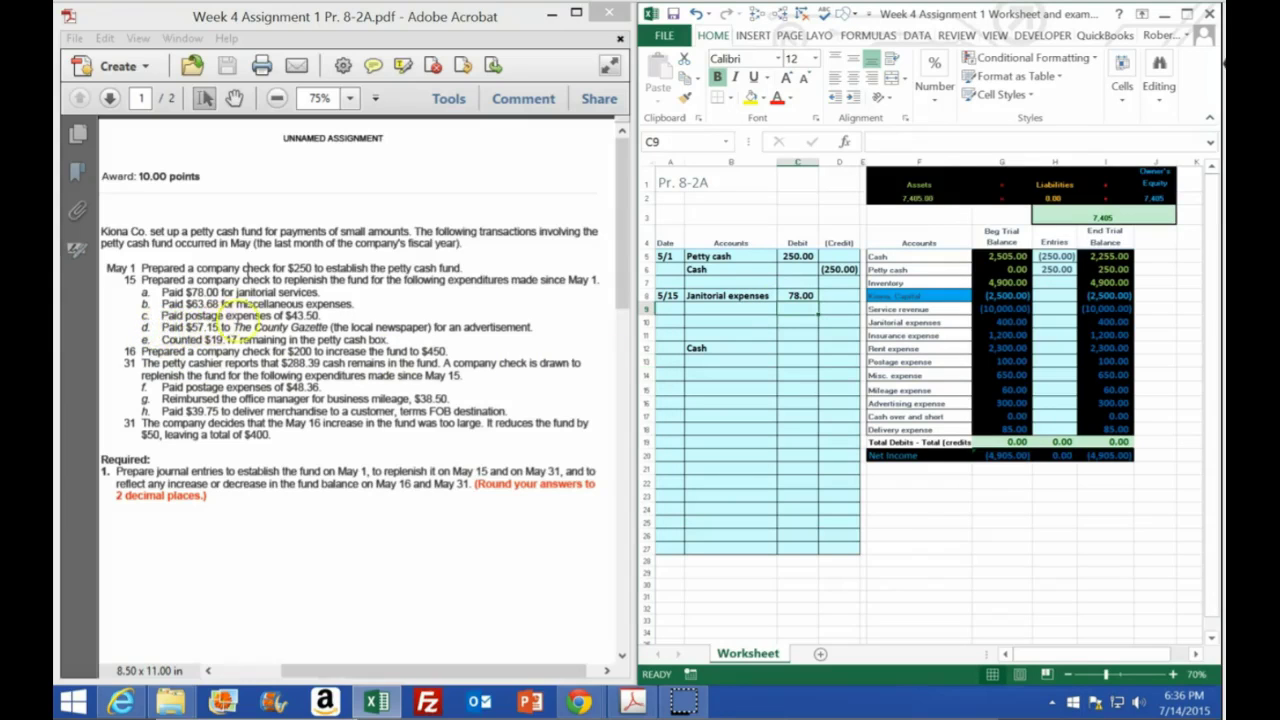
# Copy the Misc. expense account name from the trial balance and paste it into B9 below Janitorial expenses.
pyautogui.click(901, 309)
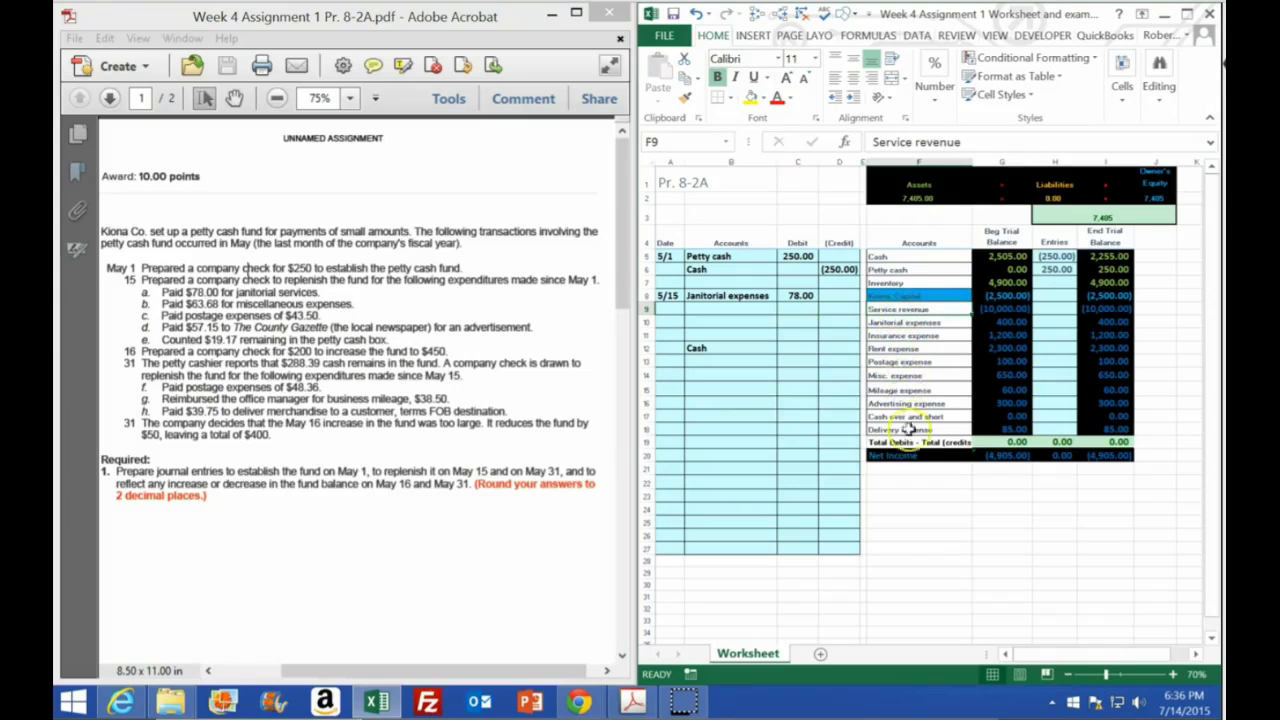
pyautogui.click(909, 376)
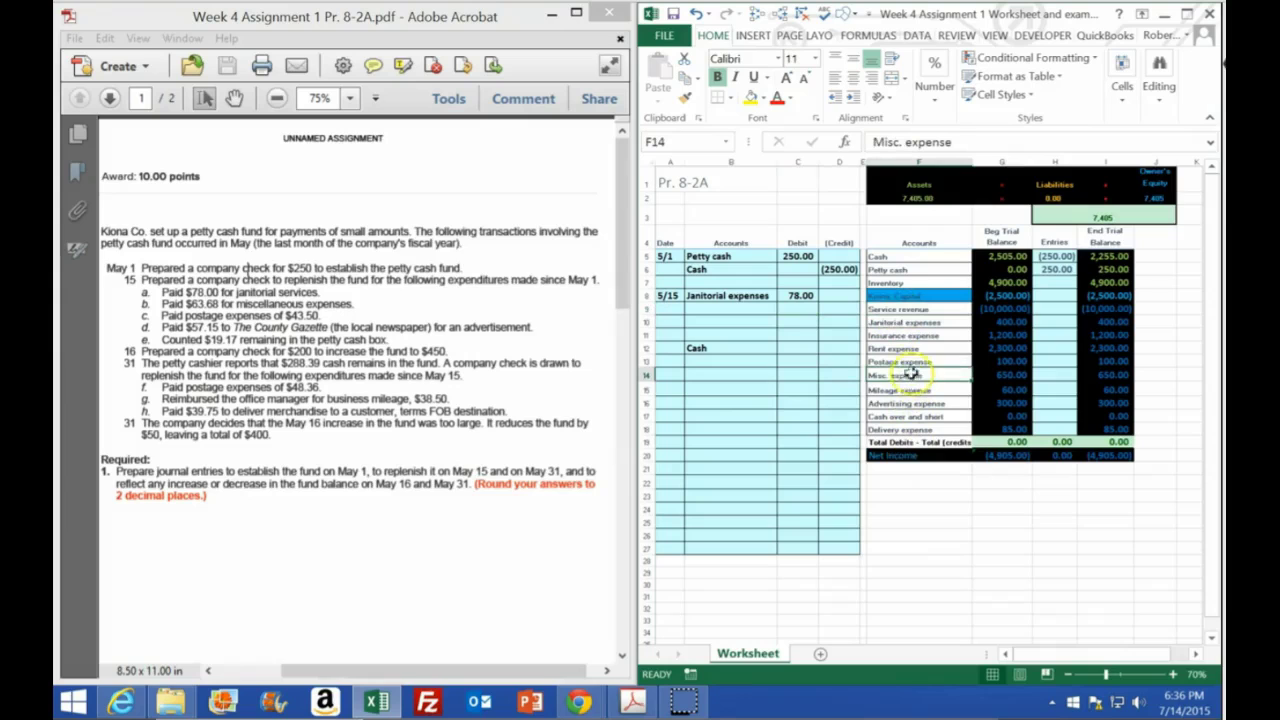
pyautogui.moveTo(910, 336); pyautogui.dragTo(1003, 427)
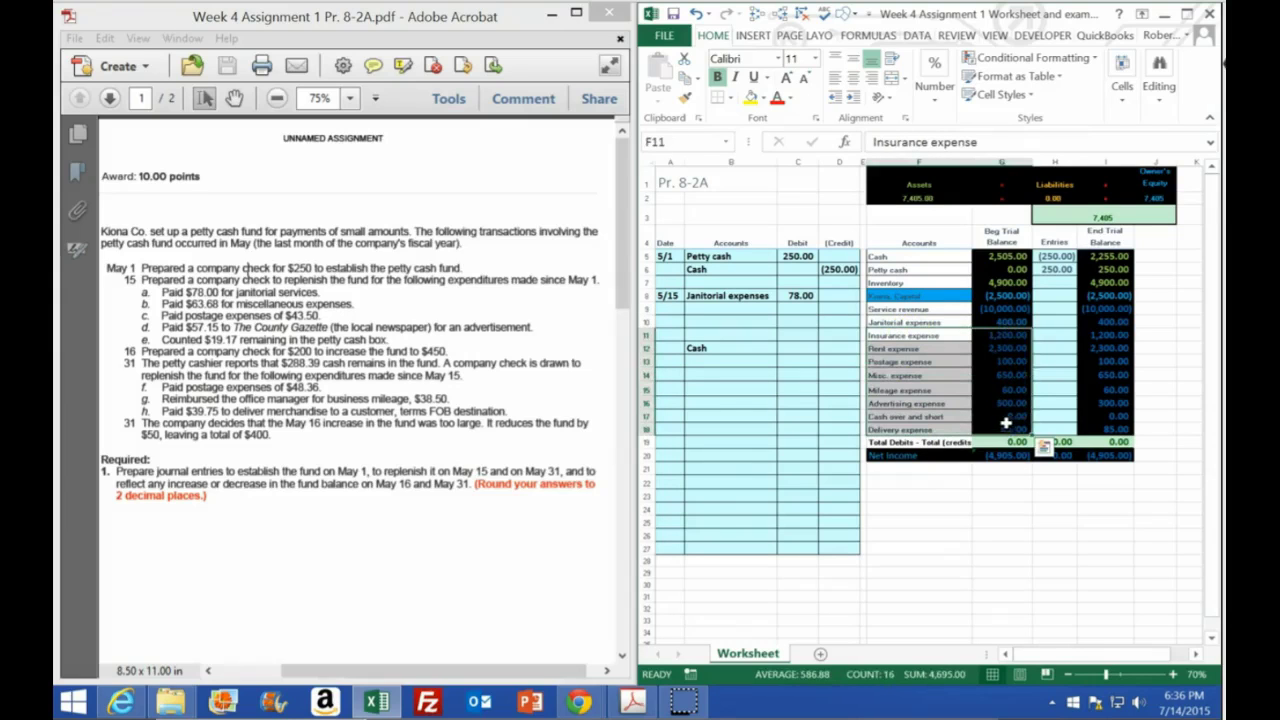
pyautogui.click(903, 376)
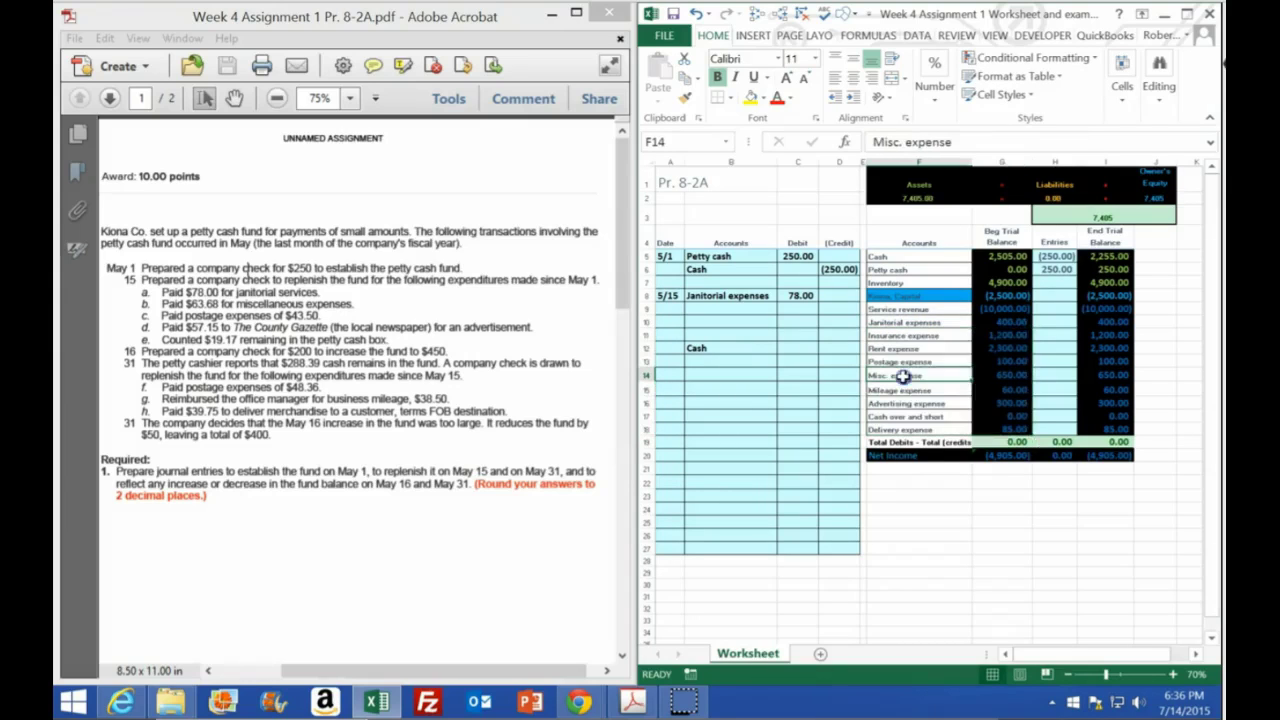
pyautogui.rightClick(903, 376)
pyautogui.click(940, 56)
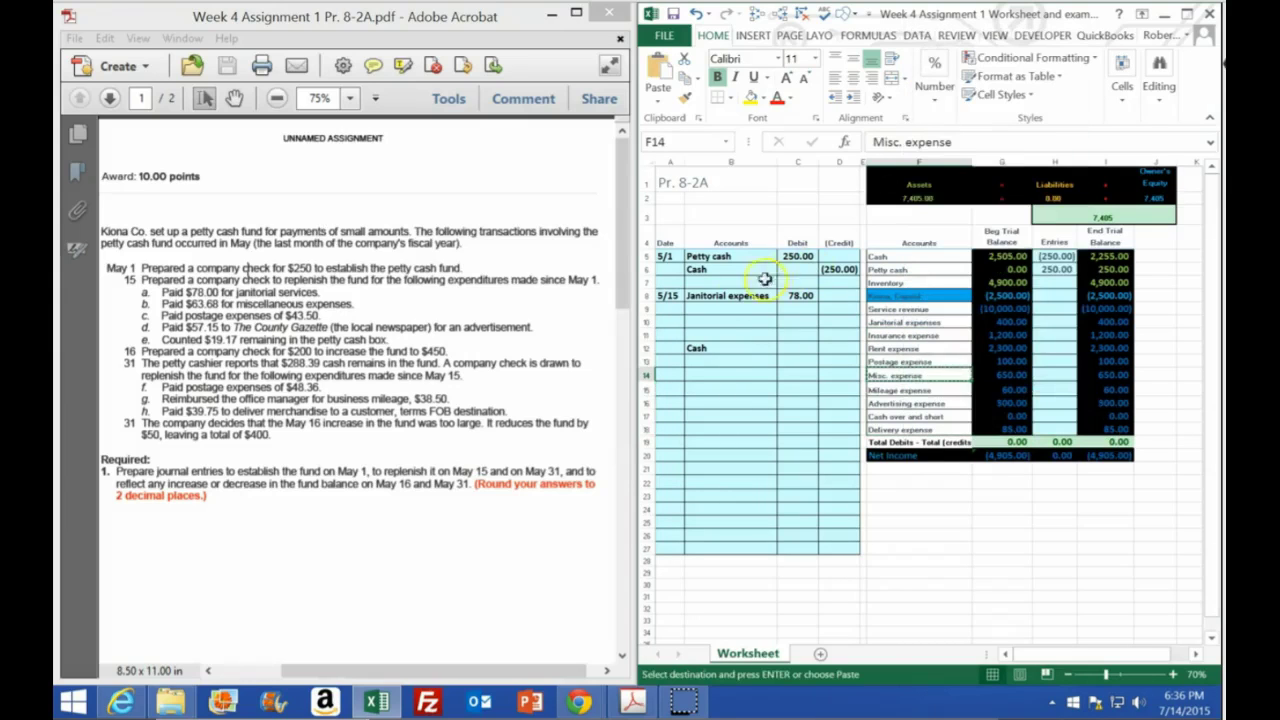
pyautogui.rightClick(714, 314)
pyautogui.click(779, 389)
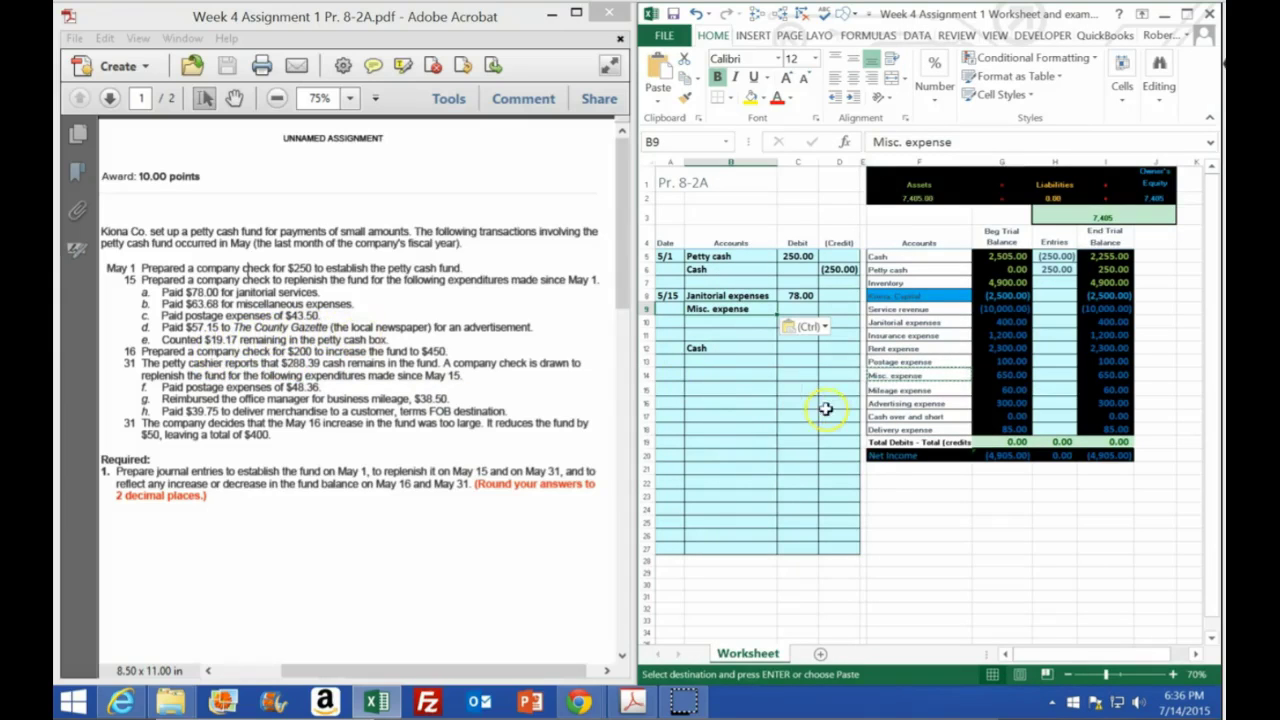
# Copy the Postage expense account name from the trial balance and paste it into B10 of the May 15 entry.
pyautogui.moveTo(893, 258); pyautogui.dragTo(893, 421)
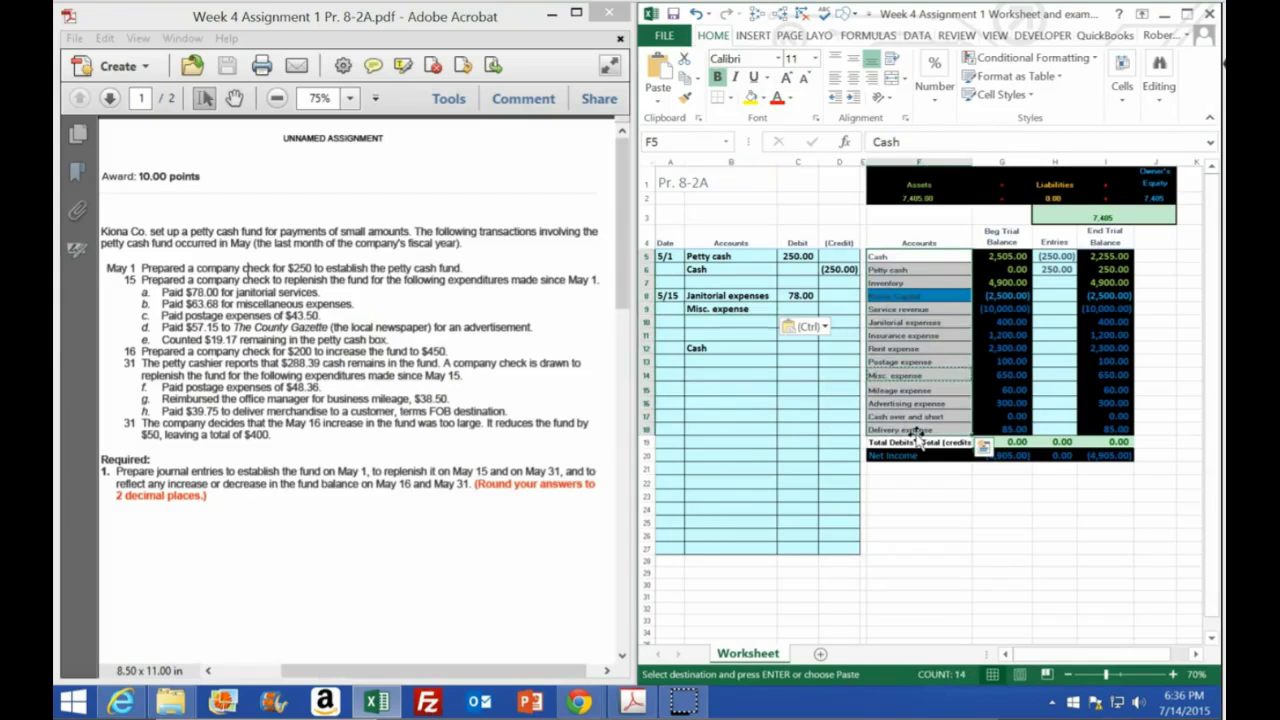
pyautogui.click(901, 362)
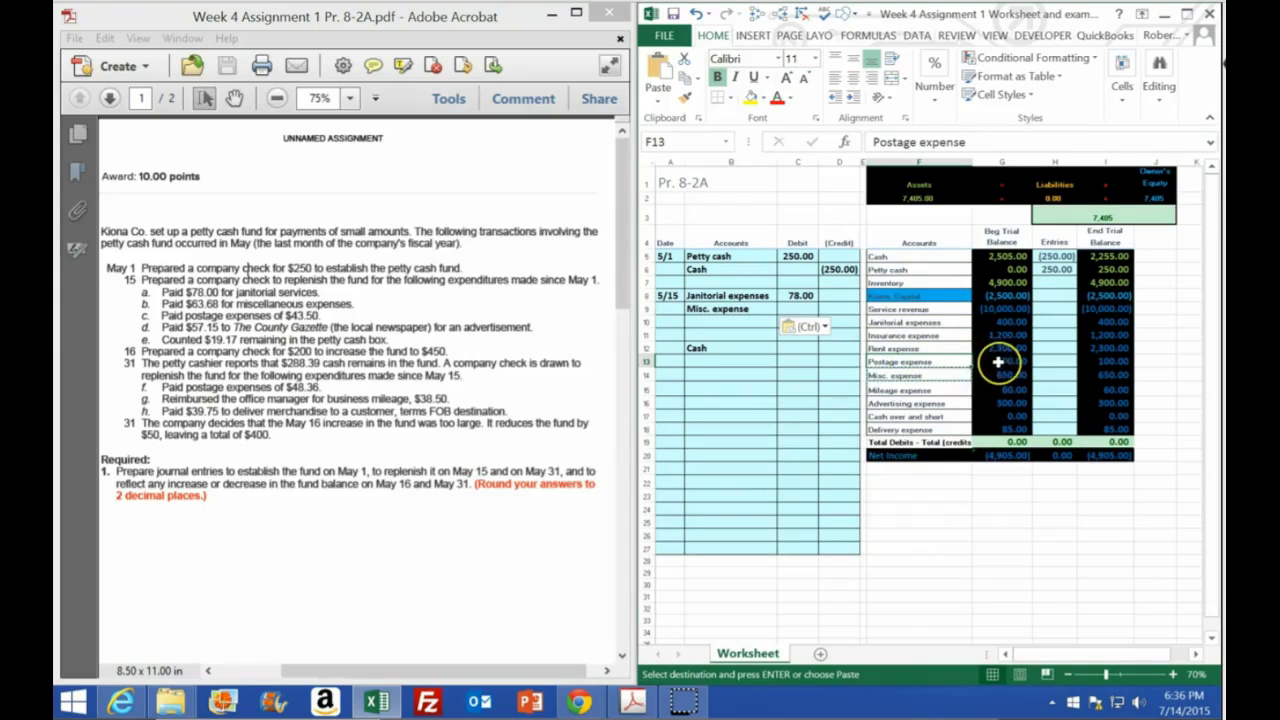
pyautogui.rightClick(898, 362)
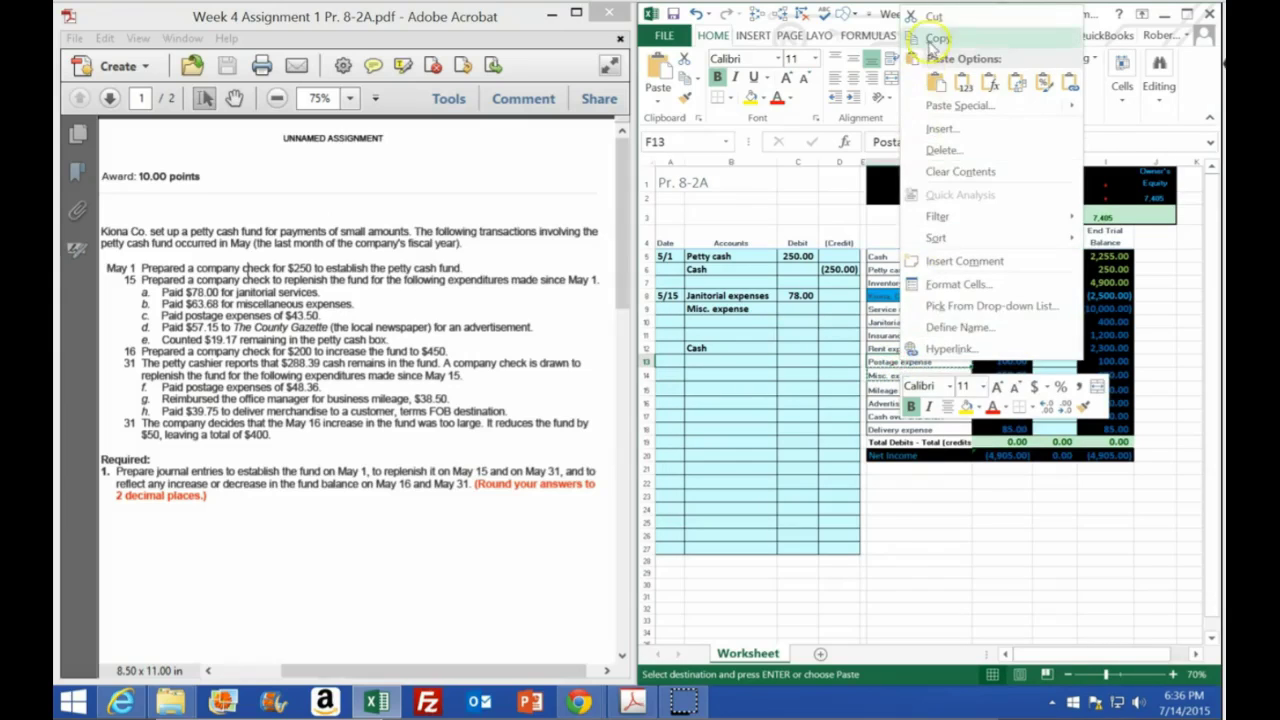
pyautogui.press('Escape')
pyautogui.rightClick(711, 321)
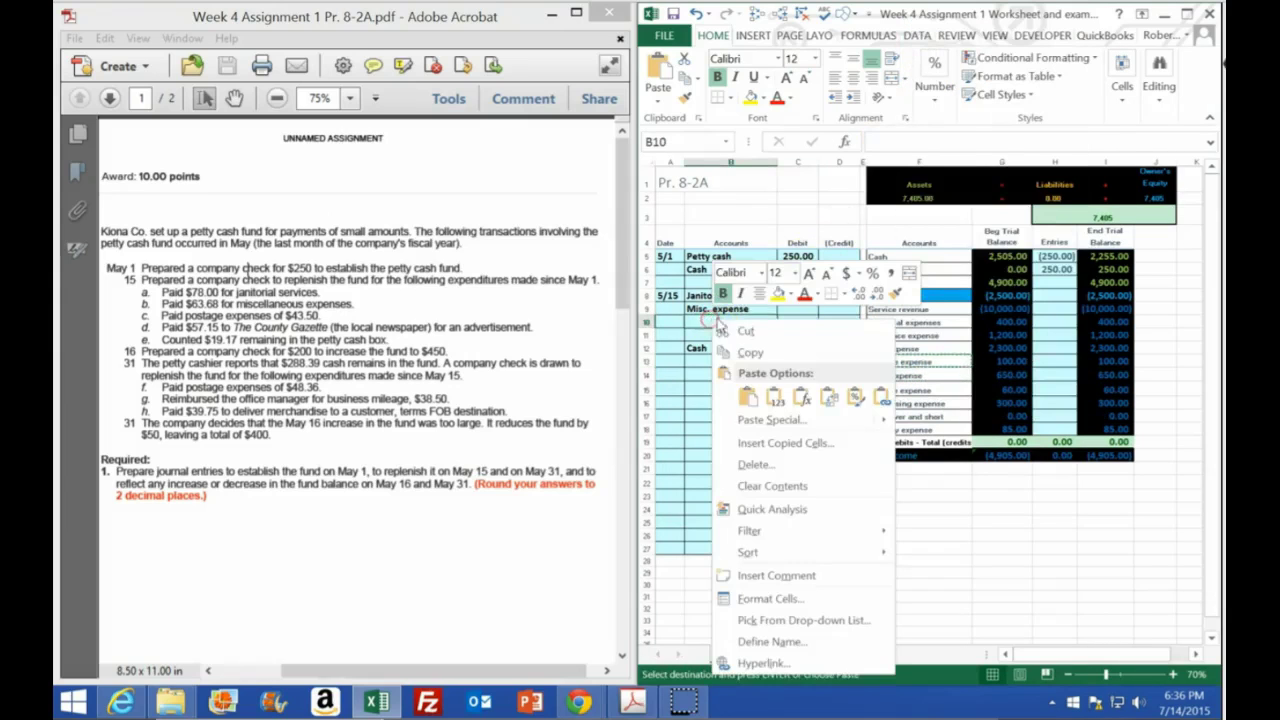
pyautogui.click(765, 392)
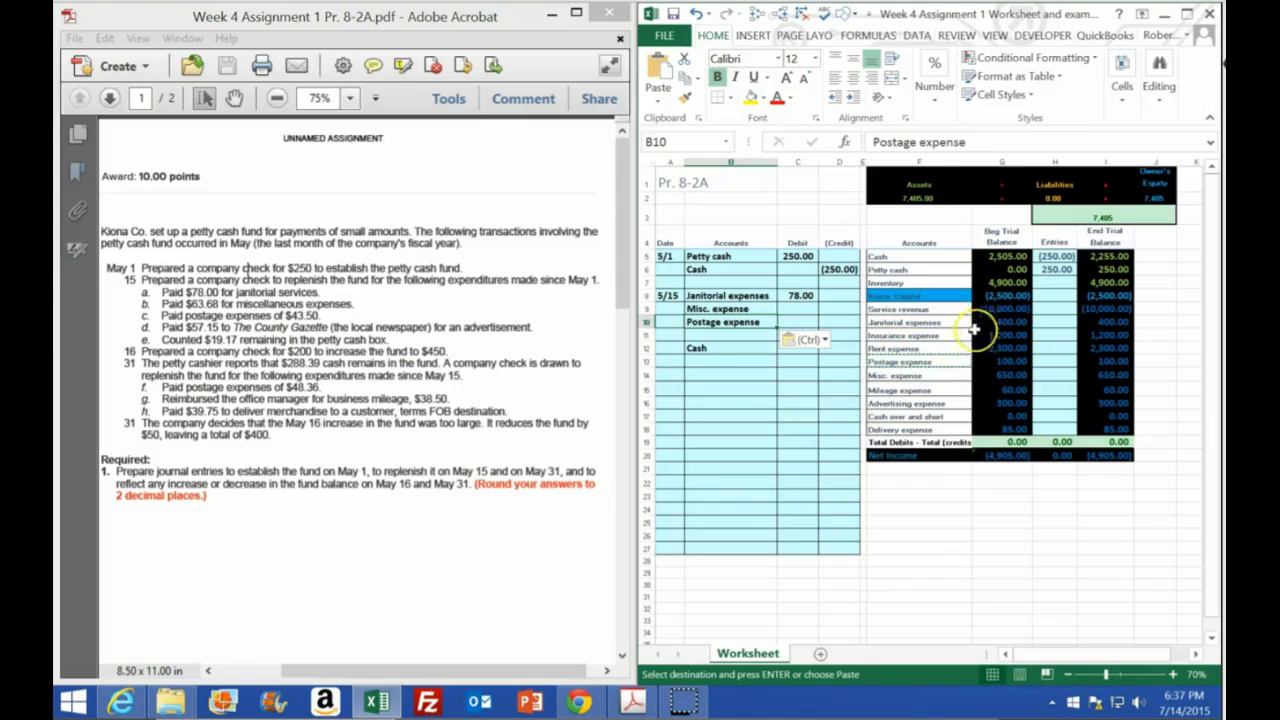
# Copy the Advertising expense account name from the trial balance and paste it into B11 above Cash.
pyautogui.click(916, 403)
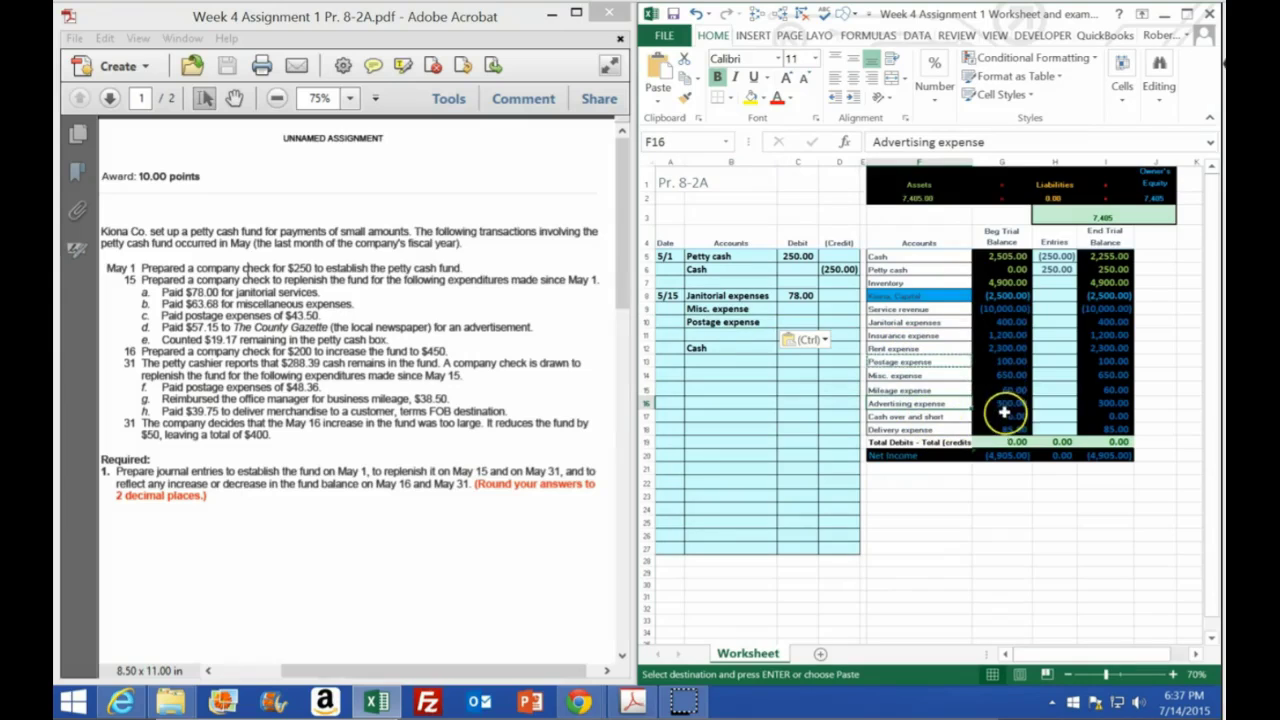
pyautogui.rightClick(914, 408)
pyautogui.click(951, 84)
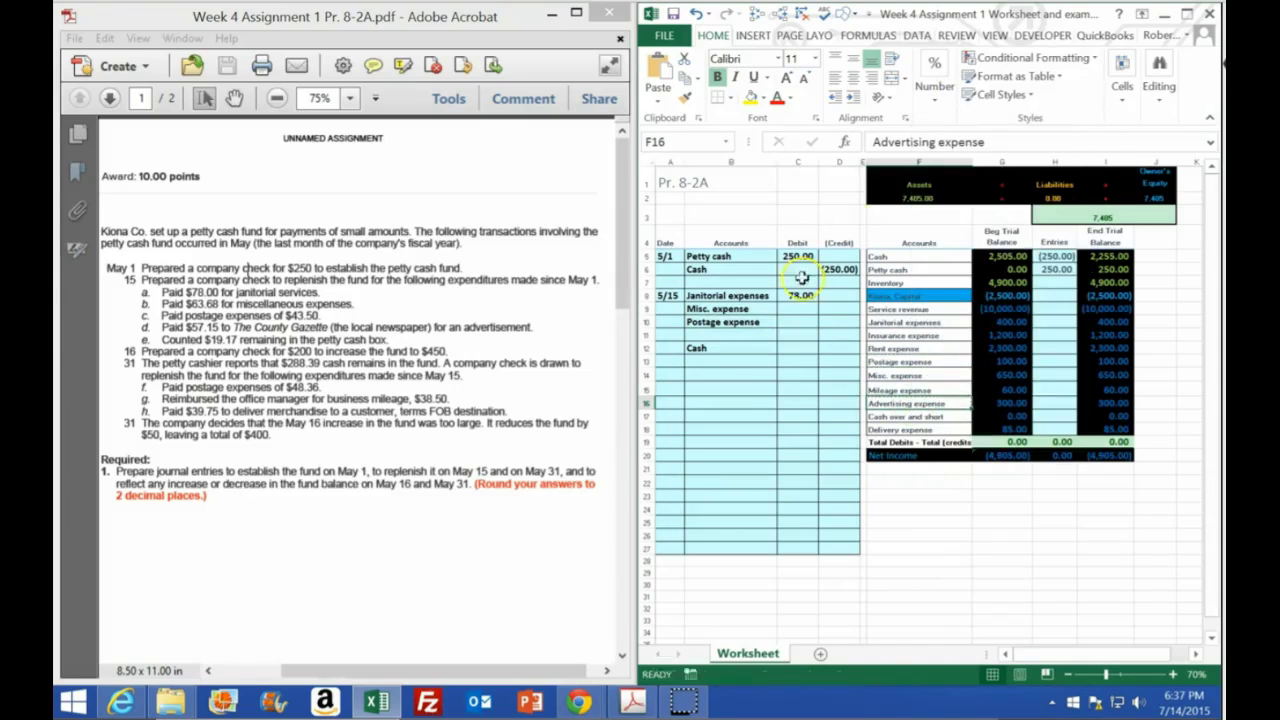
pyautogui.rightClick(716, 331)
pyautogui.click(775, 403)
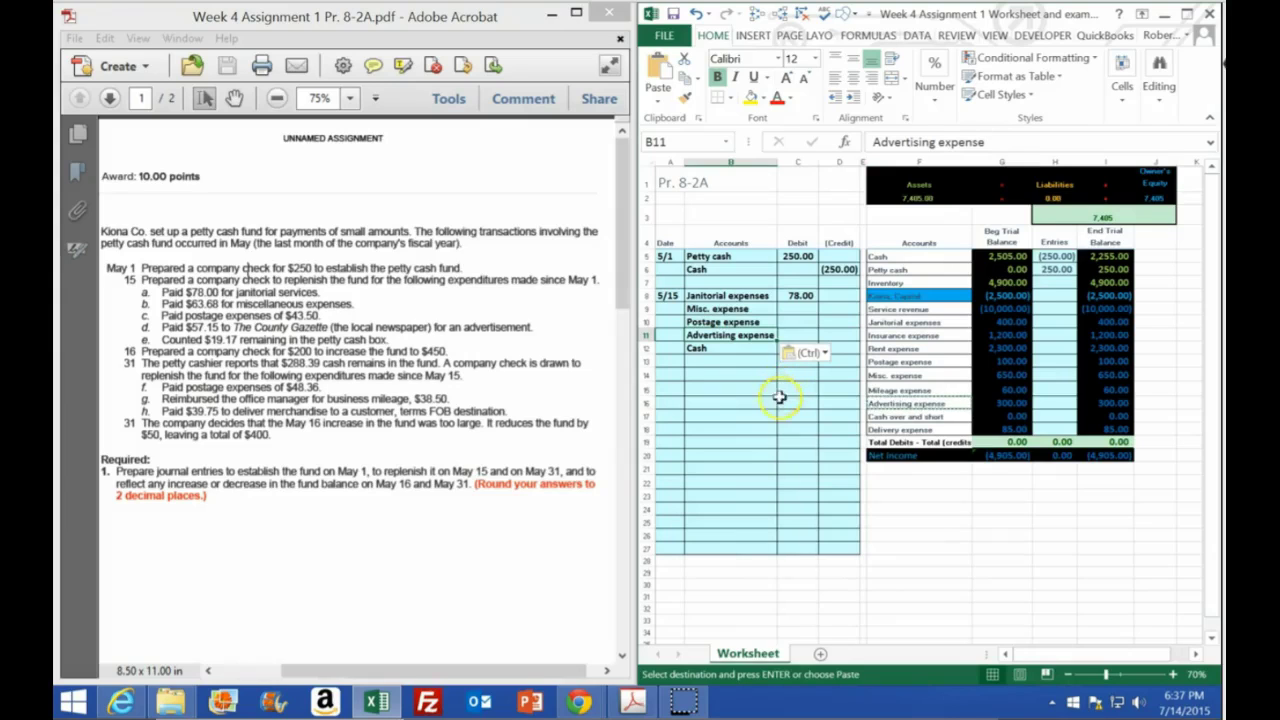
# Enter the May 15 debits in C9:C11: 63.68 for Misc. expense, 43.5 for Postage expense and 57.15 for Advertising expense.
pyautogui.click(795, 310)
pyautogui.write('63.')
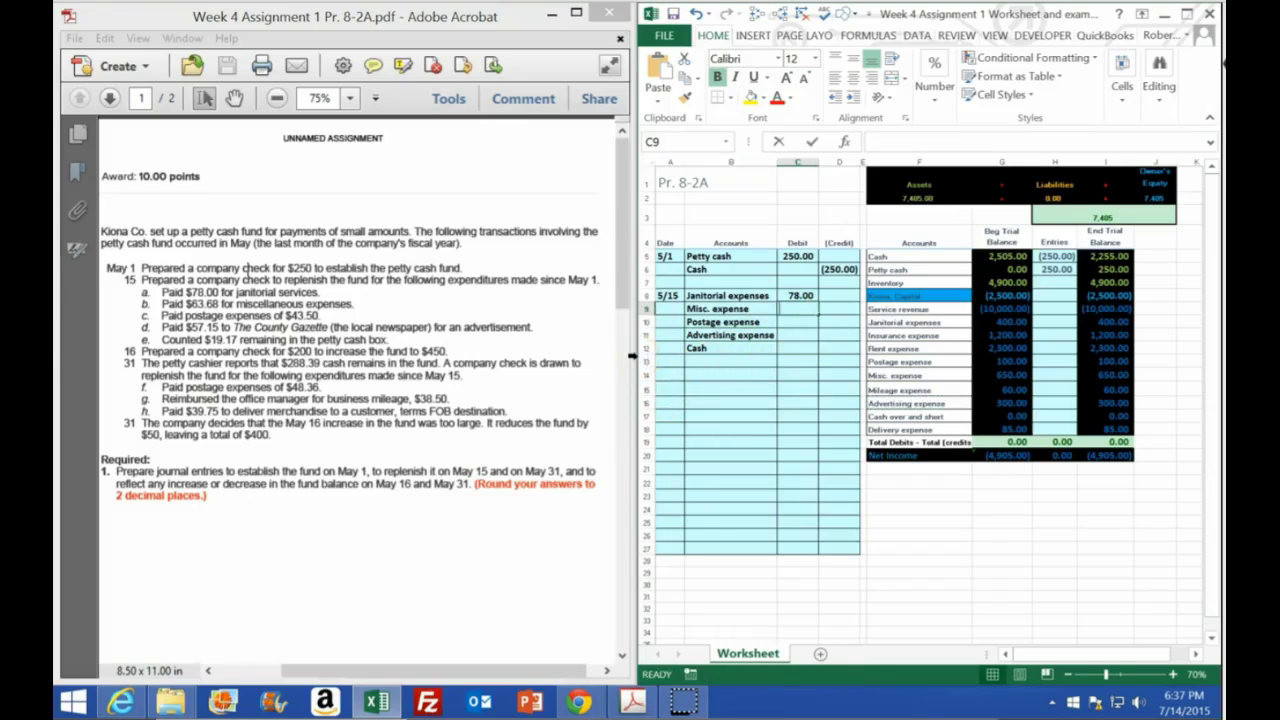
pyautogui.write('68')
pyautogui.press('Return')
pyautogui.write('43.5')
pyautogui.press('Return')
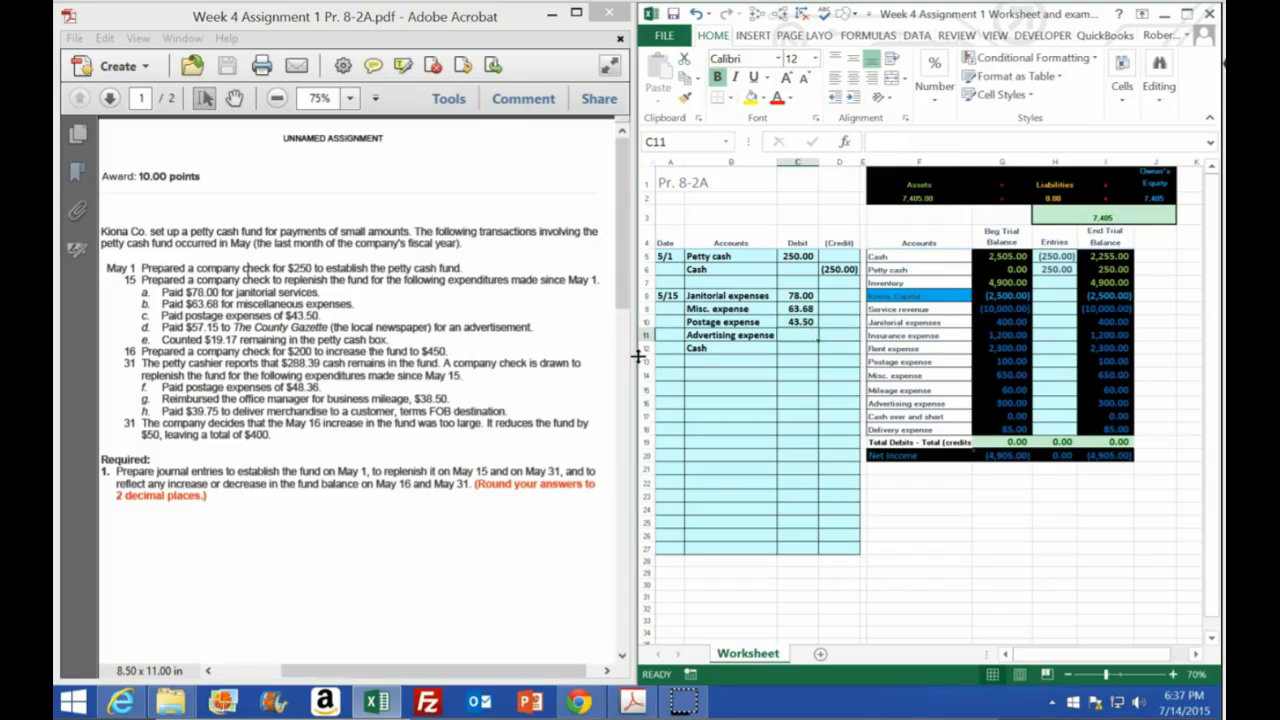
pyautogui.write('57.15')
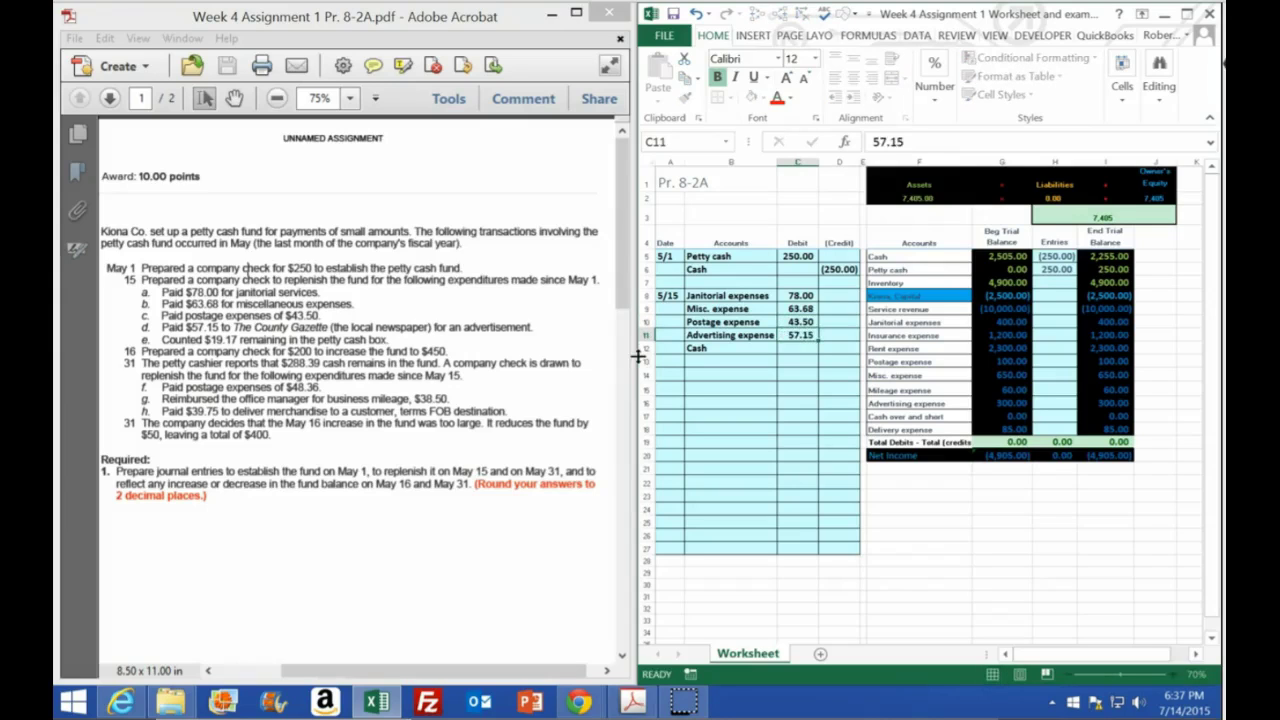
pyautogui.press('Return')
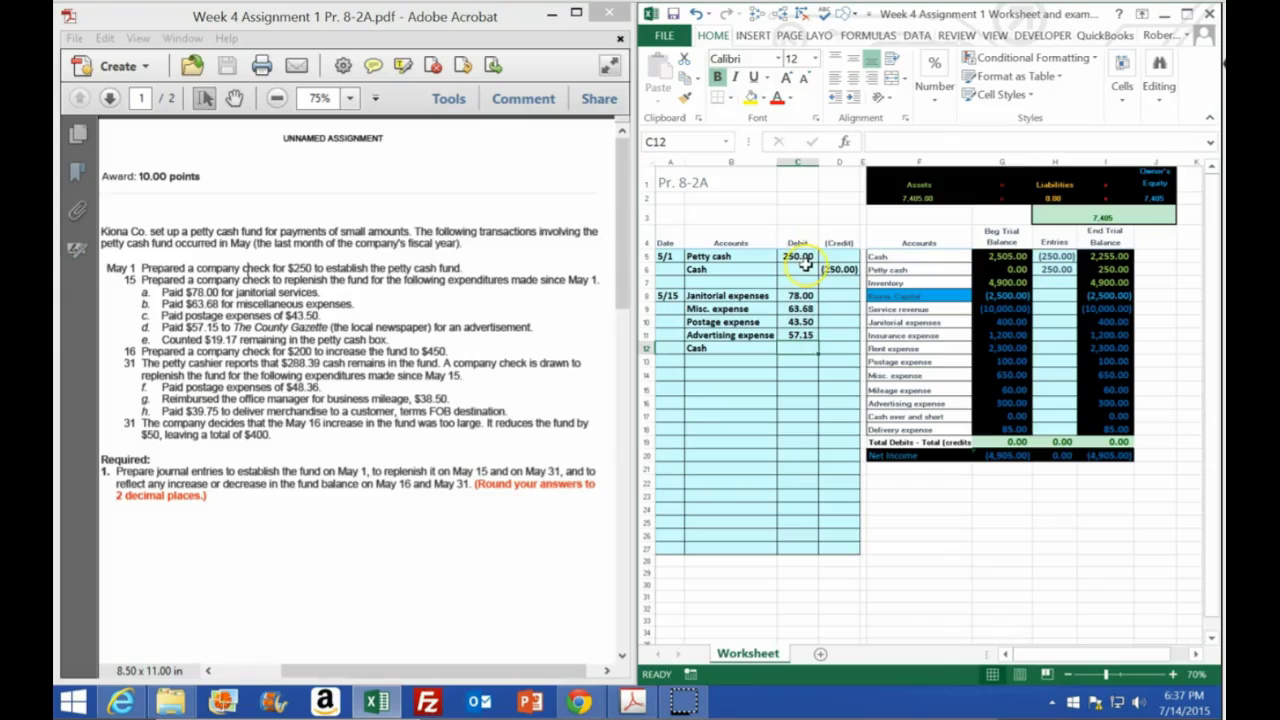
# Check the sum of the debits in C8:C11, and compute 250 minus 19.17 in Calculator to find the replenishment amount.
pyautogui.moveTo(800, 295); pyautogui.dragTo(802, 337)
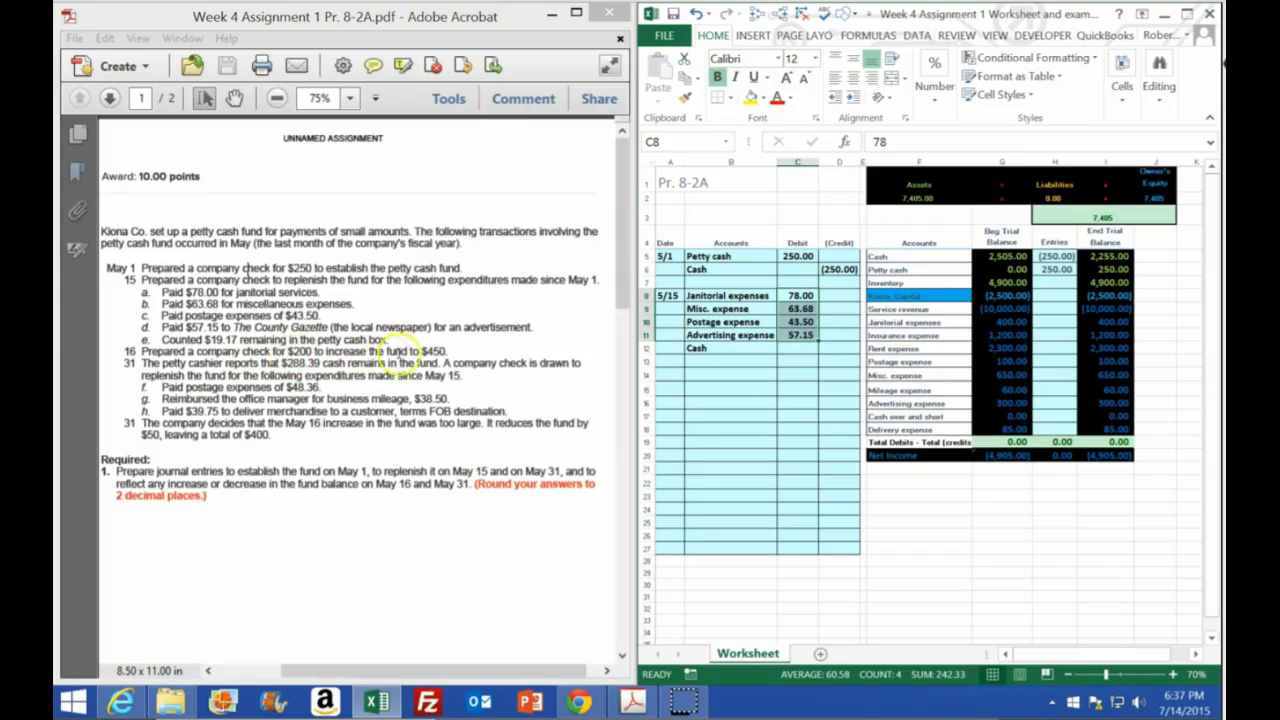
pyautogui.click(710, 360)
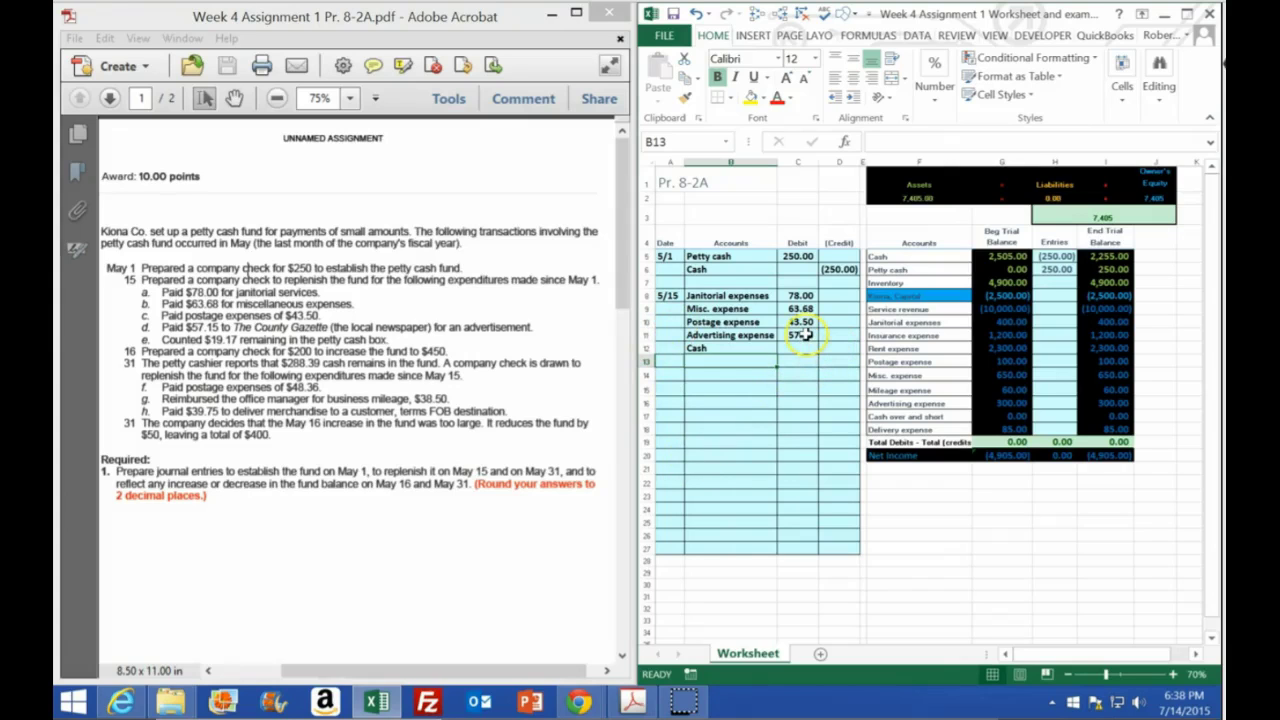
pyautogui.press('XF86Calculator')
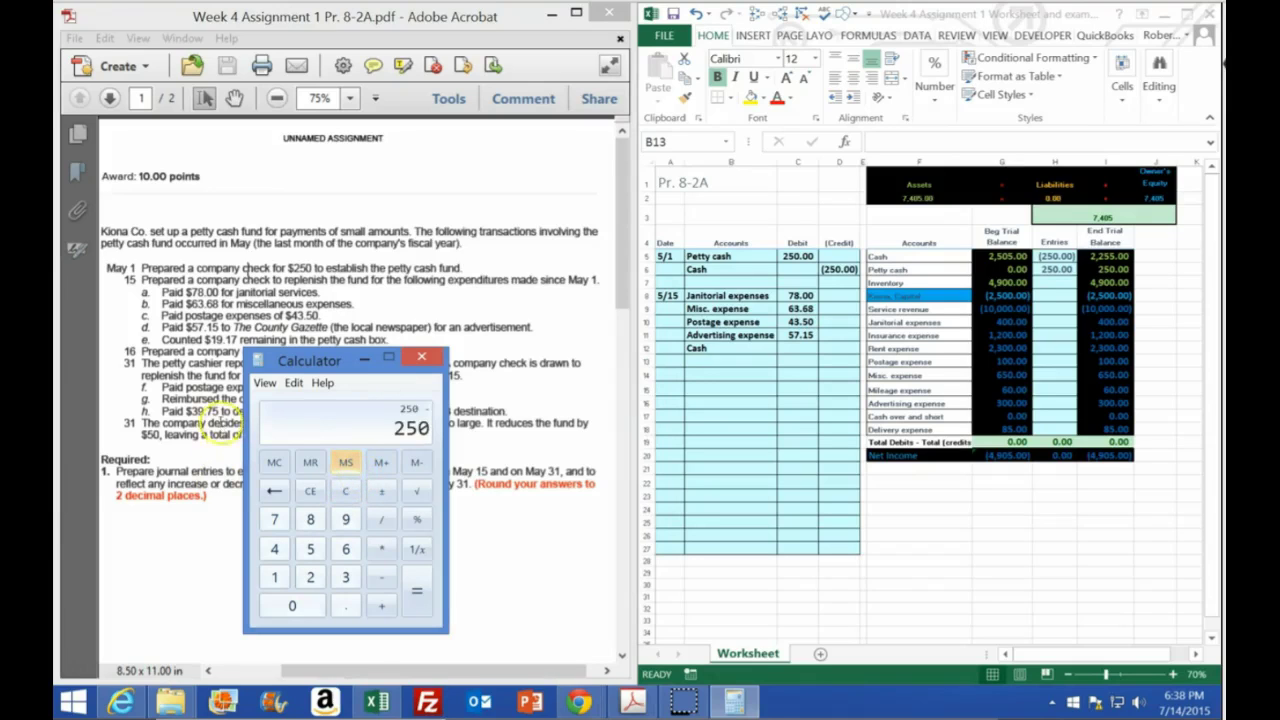
pyautogui.write('17')
pyautogui.press('Return')
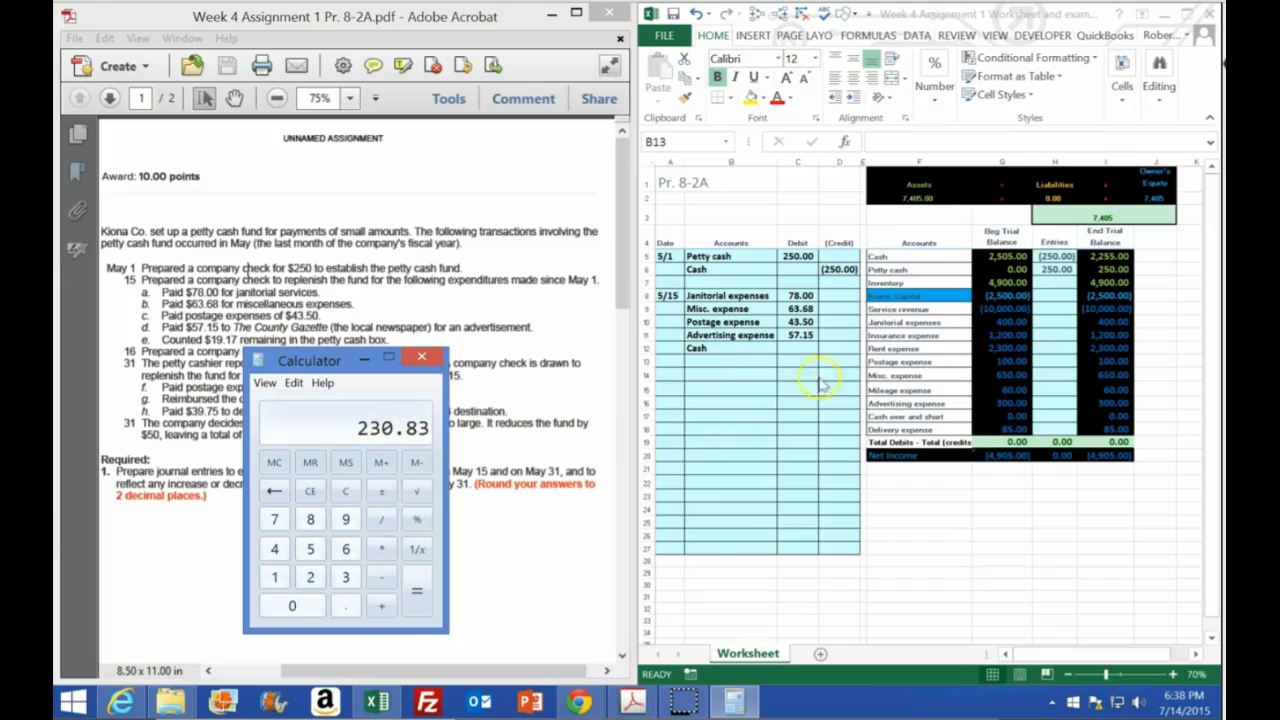
# Return to the worksheet and enter the May 15 Cash credit in D12 as the formula -(250-19.17).
pyautogui.click(836, 352)
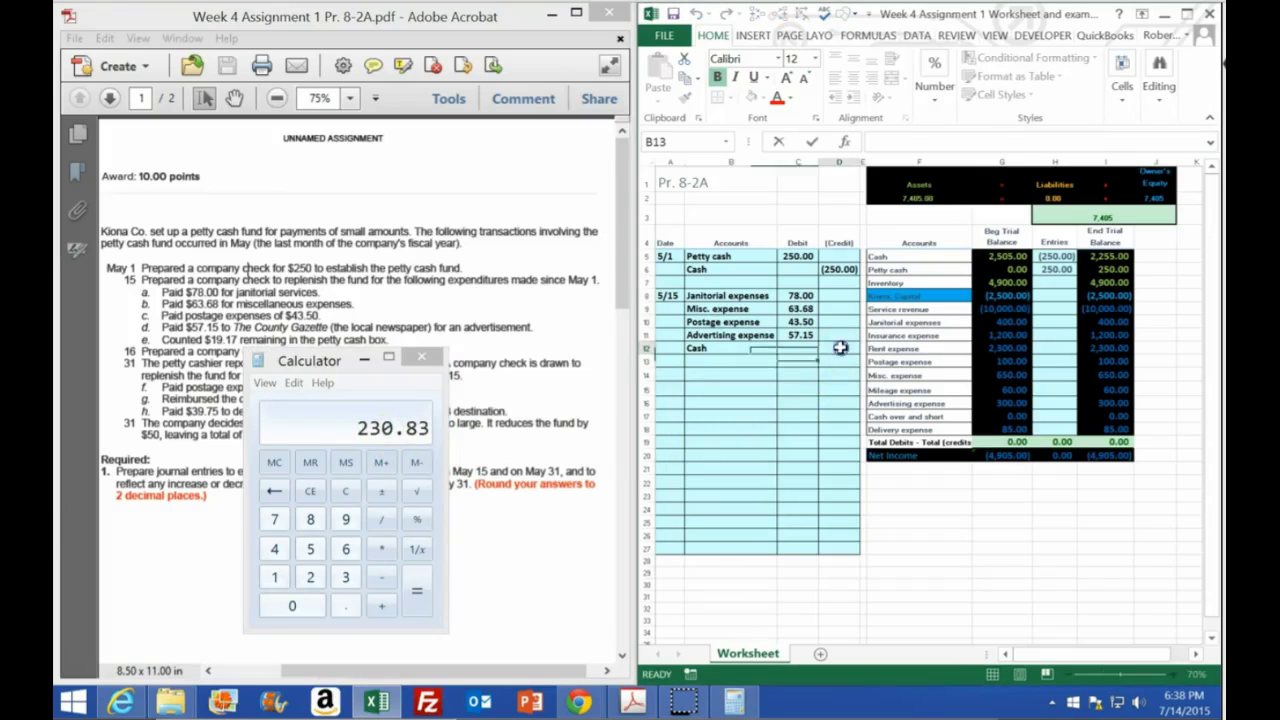
pyautogui.click(840, 347)
pyautogui.write('-(250-')
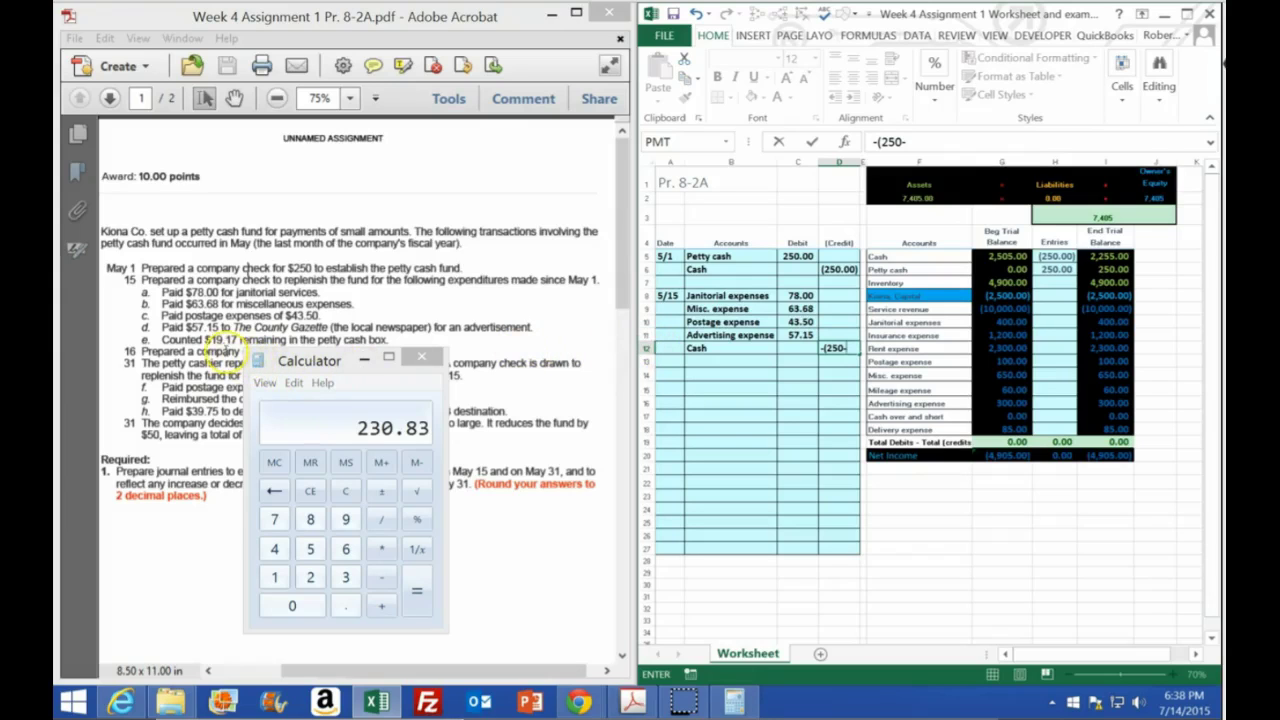
pyautogui.write('7')
pyautogui.press('Return')
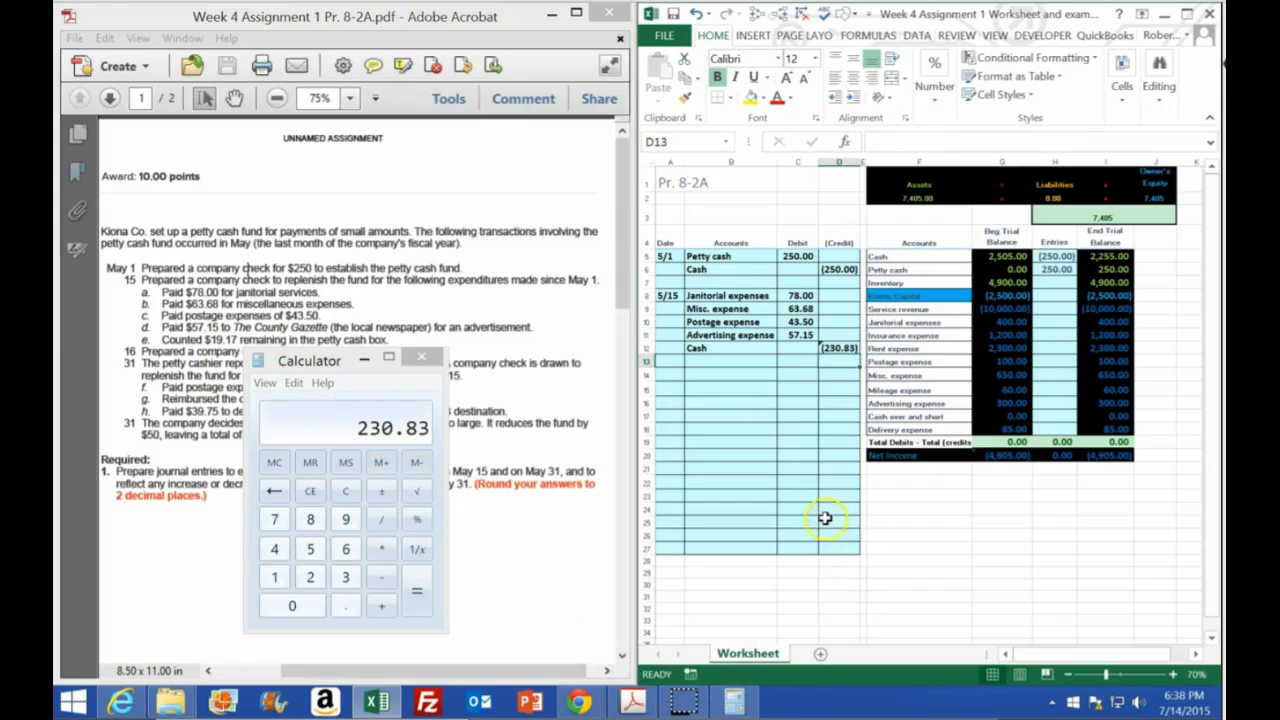
# Close Calculator, and compare the sum of the May 15 debits in C8:C11 with the Cash credit in D12.
pyautogui.click(795, 295)
pyautogui.moveTo(795, 295); pyautogui.dragTo(793, 335)
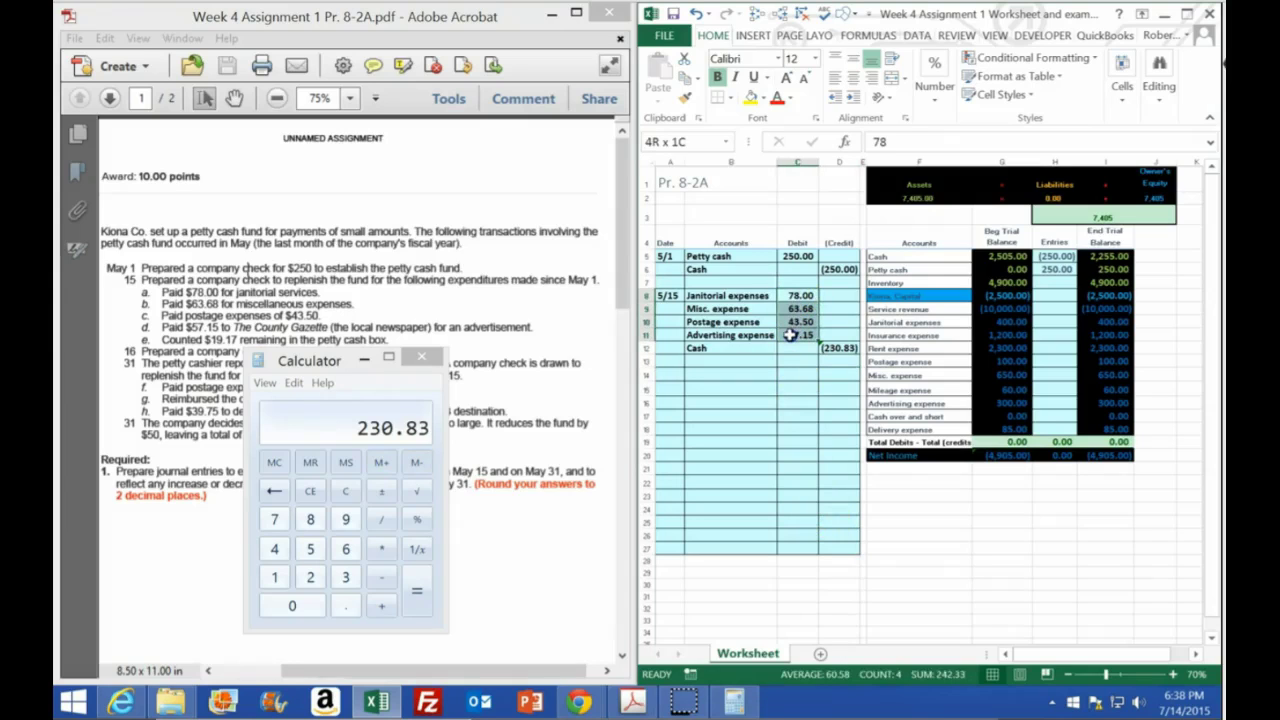
pyautogui.click(838, 348)
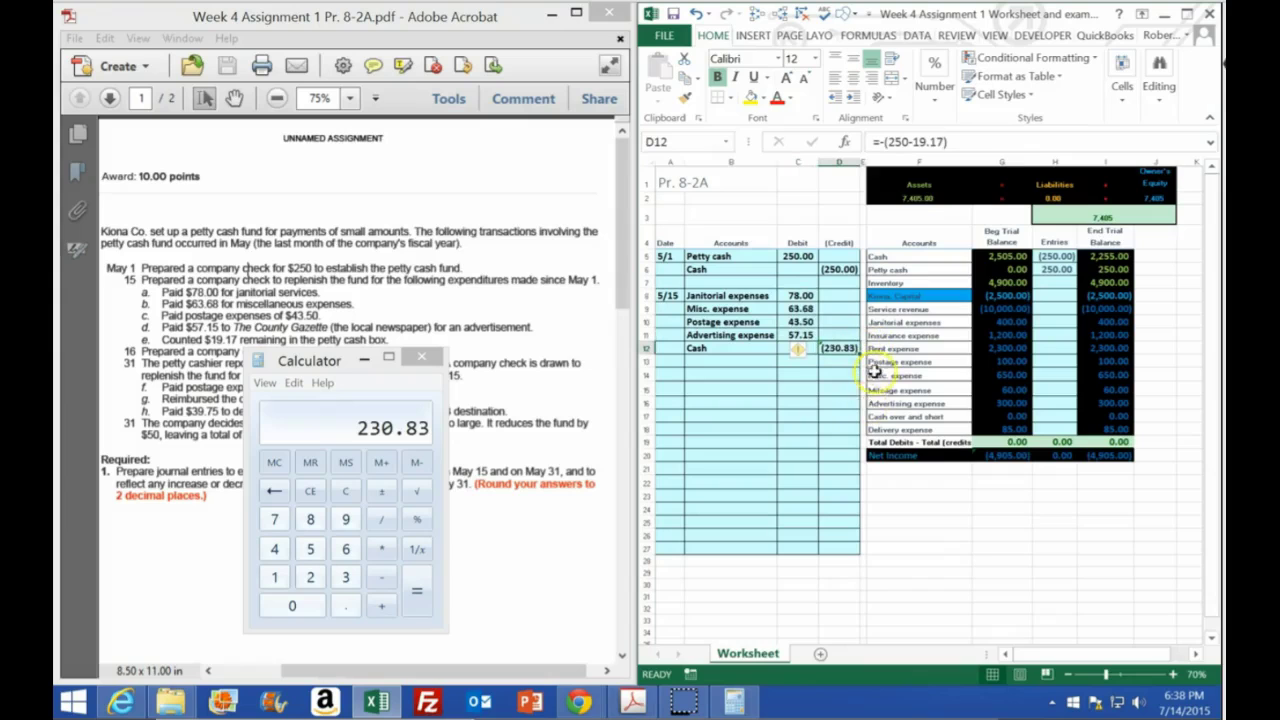
pyautogui.click(798, 256)
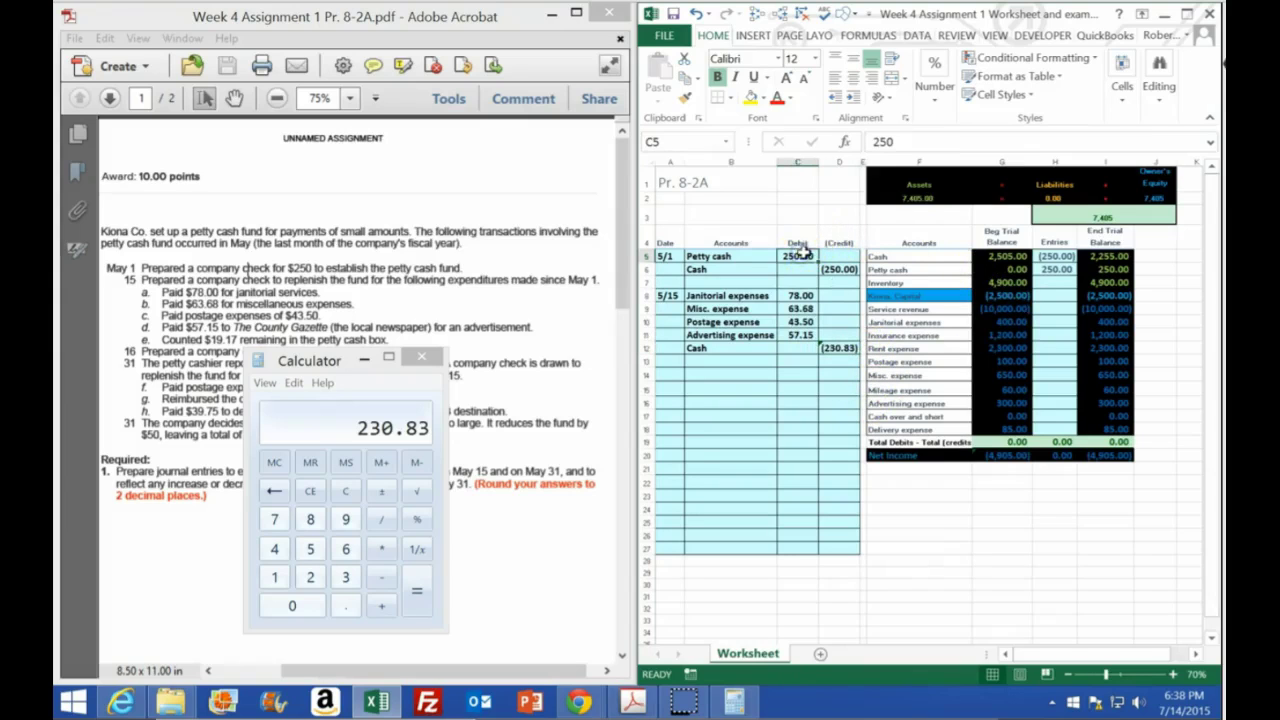
pyautogui.click(421, 357)
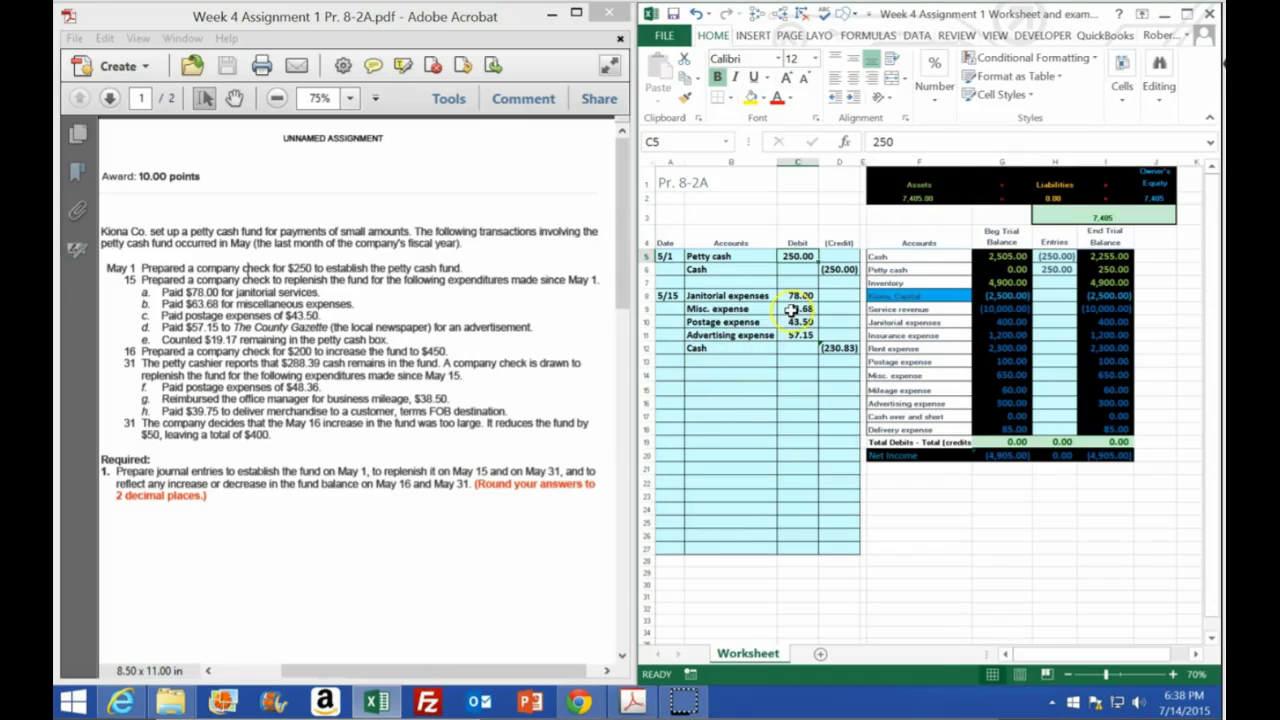
pyautogui.moveTo(800, 296); pyautogui.dragTo(796, 338)
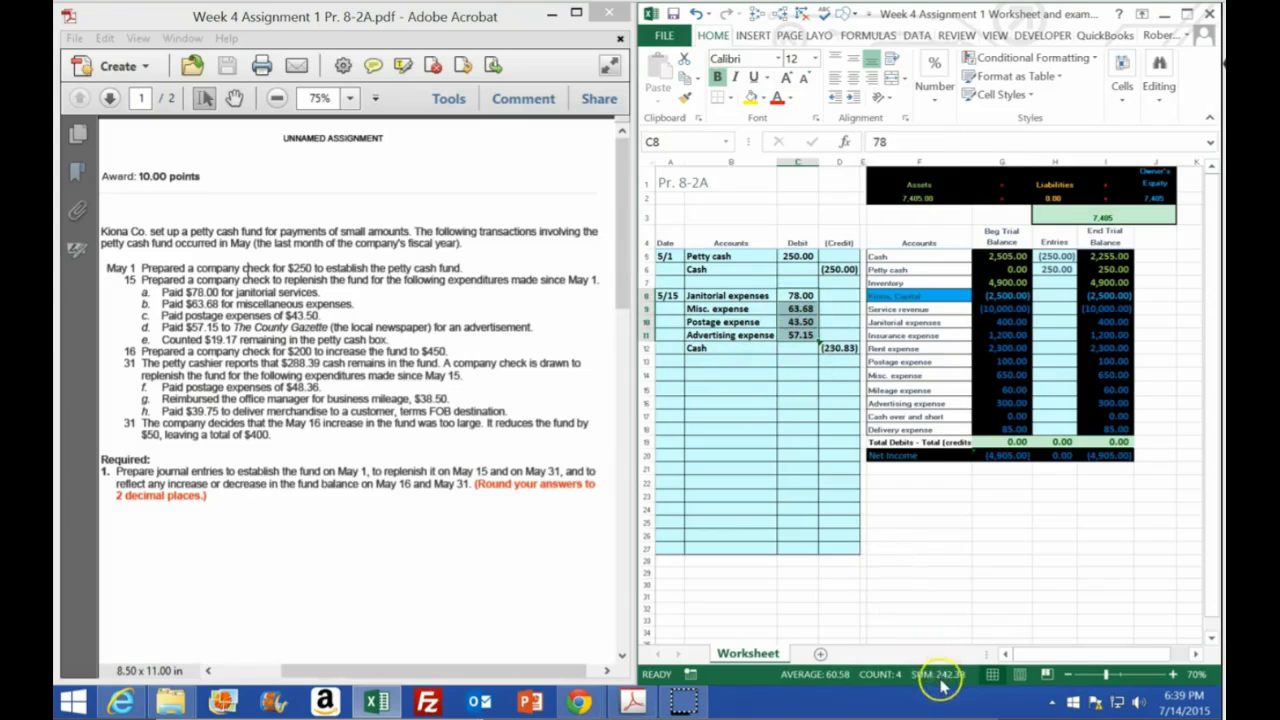
pyautogui.click(840, 348)
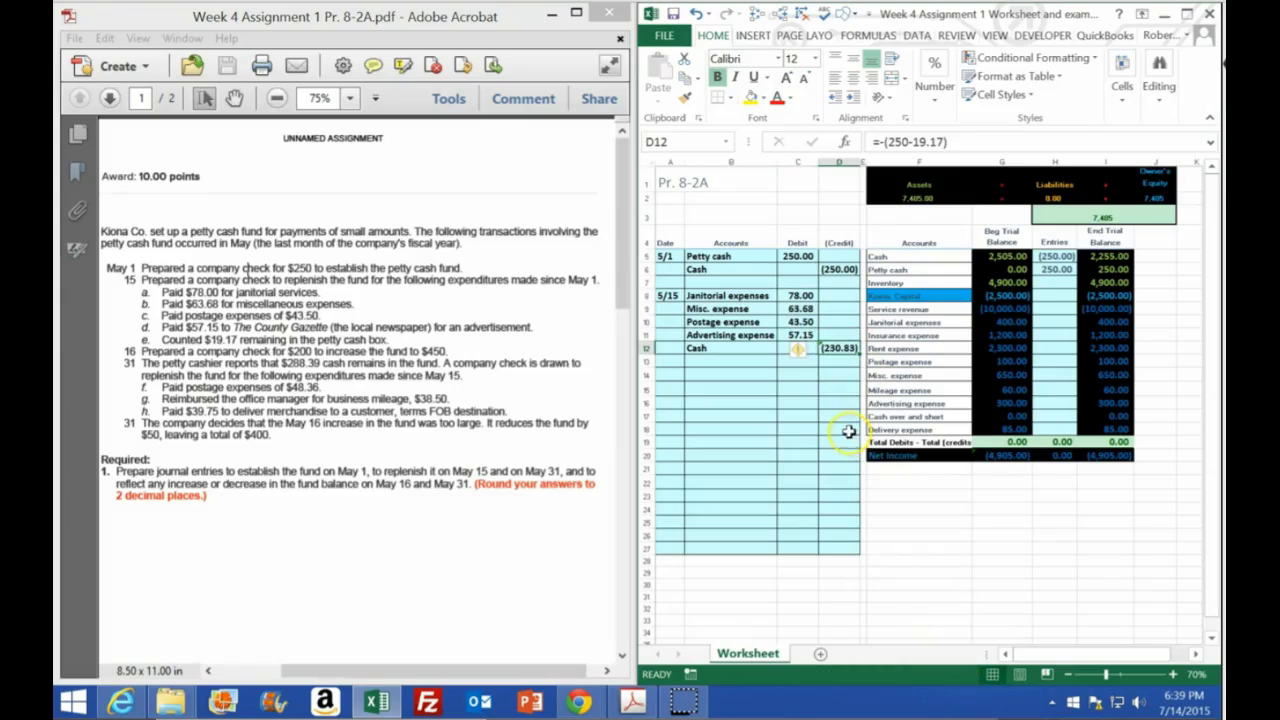
# Enter a balancing credit for the May 15 entry in D13 with the formula -SUM(C8:D12).
pyautogui.click(842, 362)
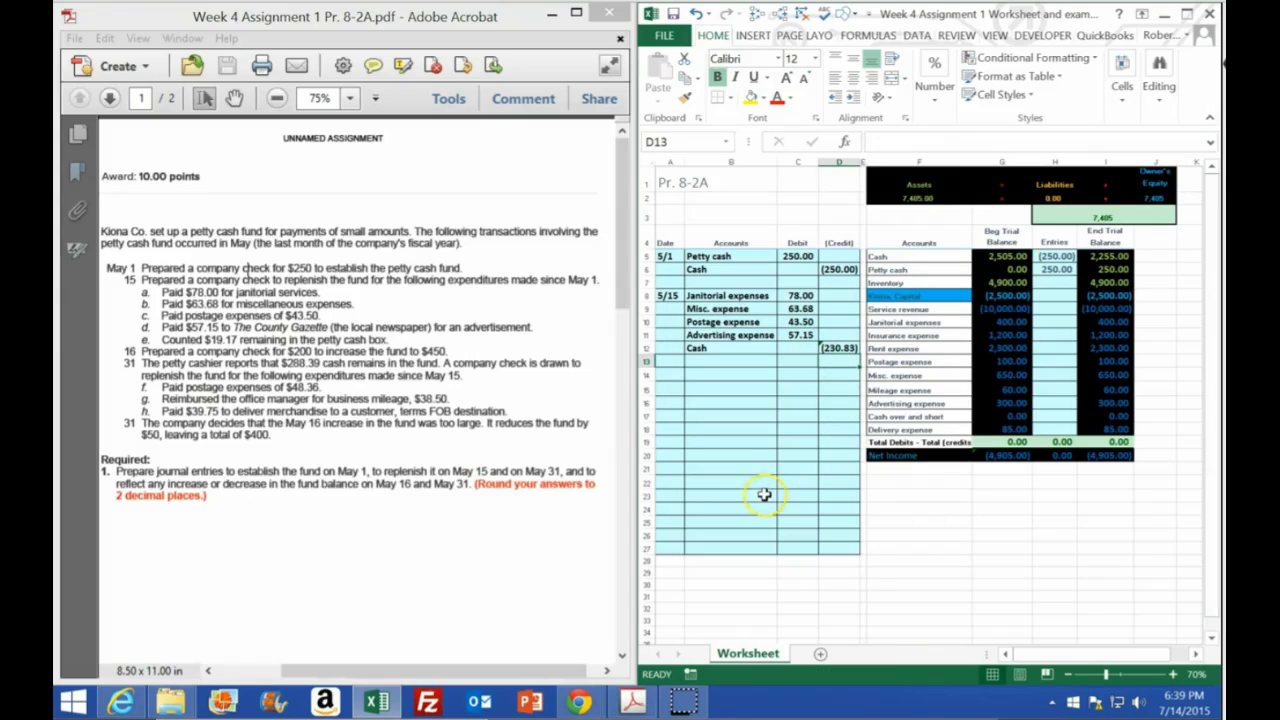
pyautogui.write('-')
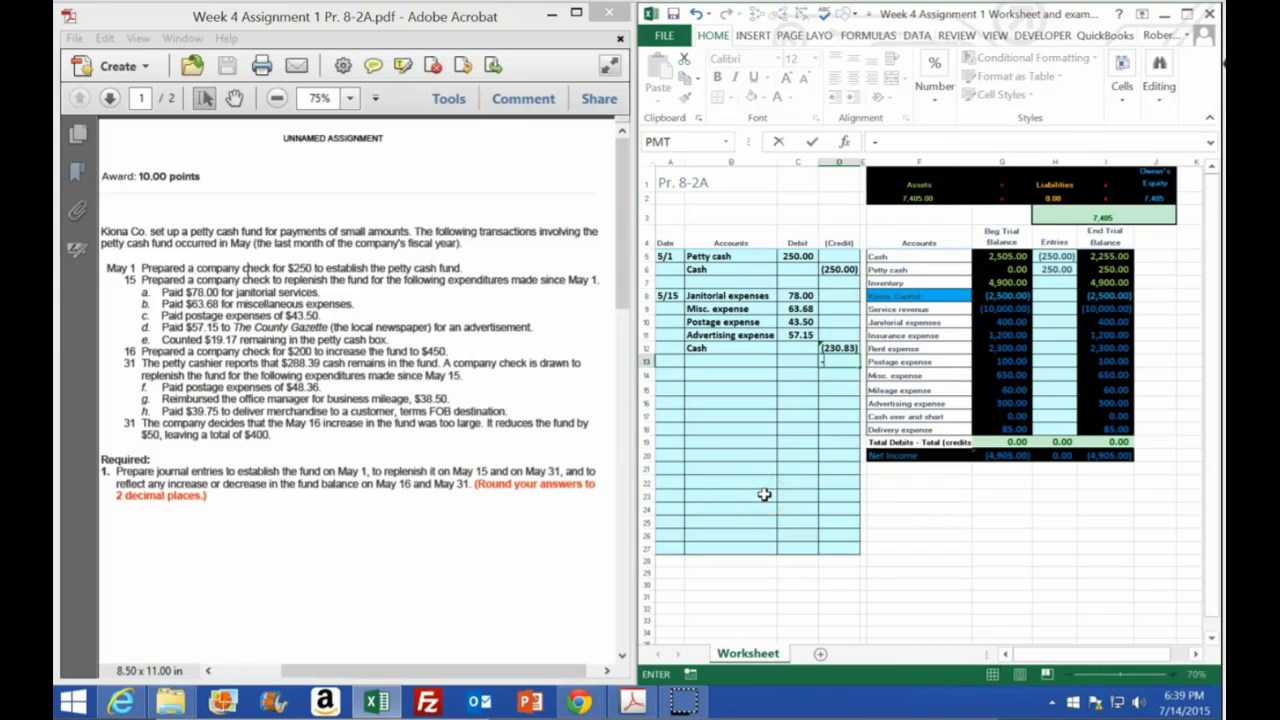
pyautogui.write('sum')
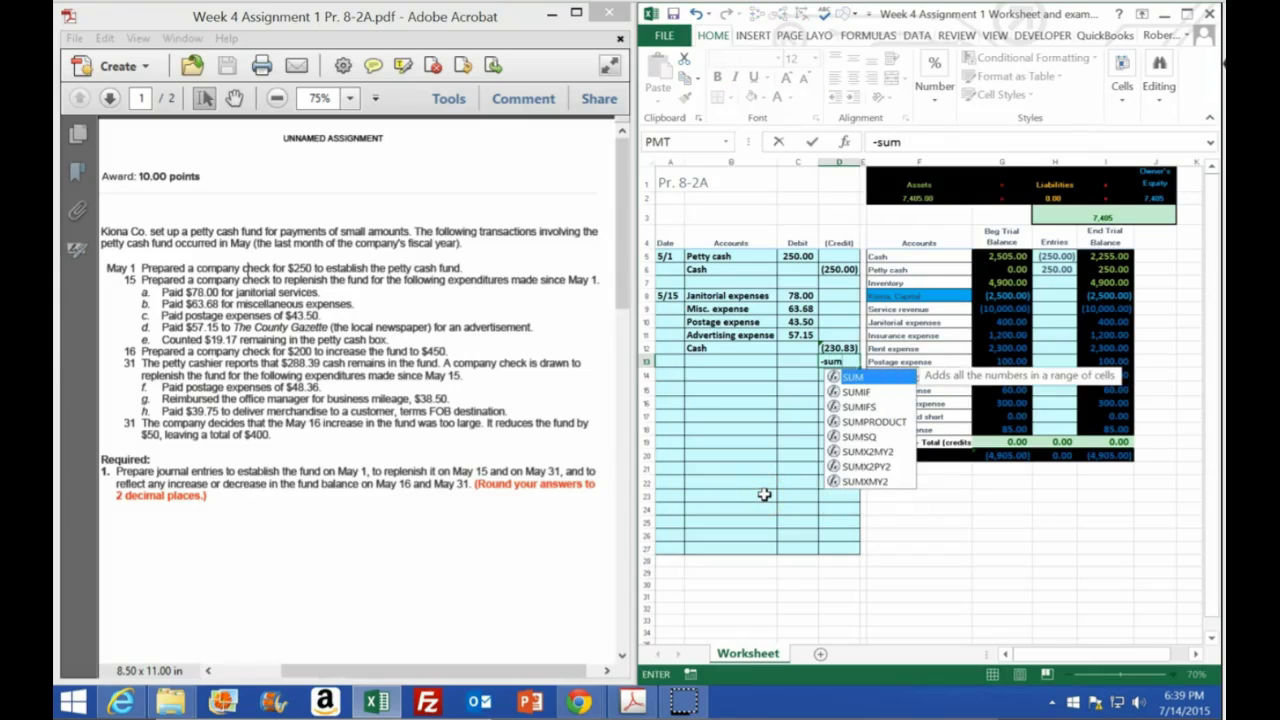
pyautogui.write('(')
pyautogui.moveTo(800, 296)
pyautogui.mouseDown()
pyautogui.moveTo(837, 348)
pyautogui.moveTo(818, 366)
pyautogui.mouseUp()
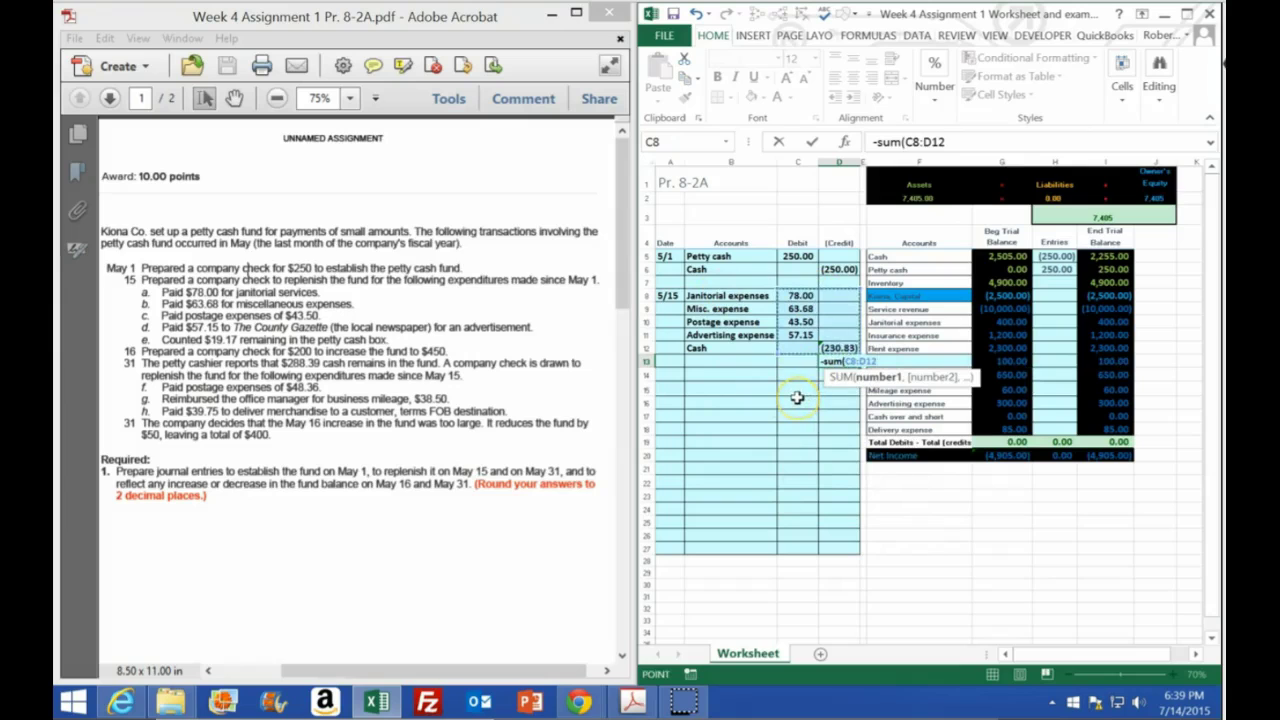
pyautogui.press('Return')
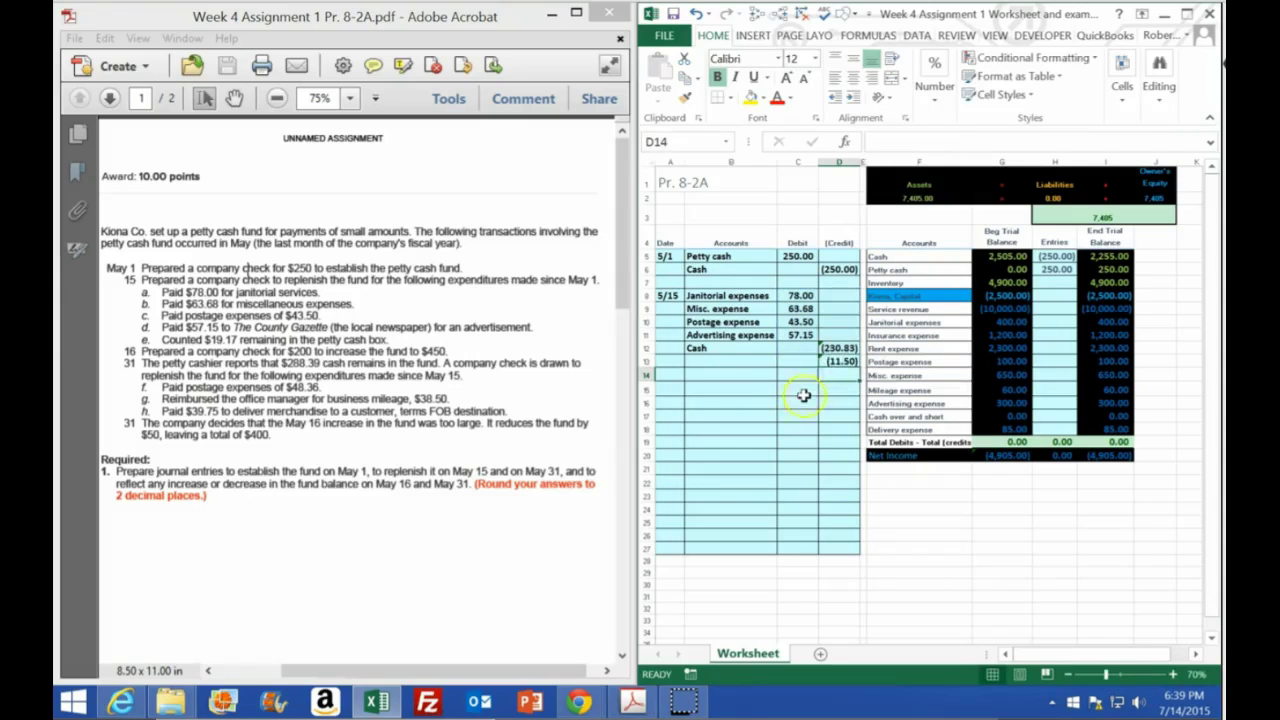
# Compare the sum of the May 15 credits in D12:D13 with the sum of the debits in C8:C11.
pyautogui.click(833, 362)
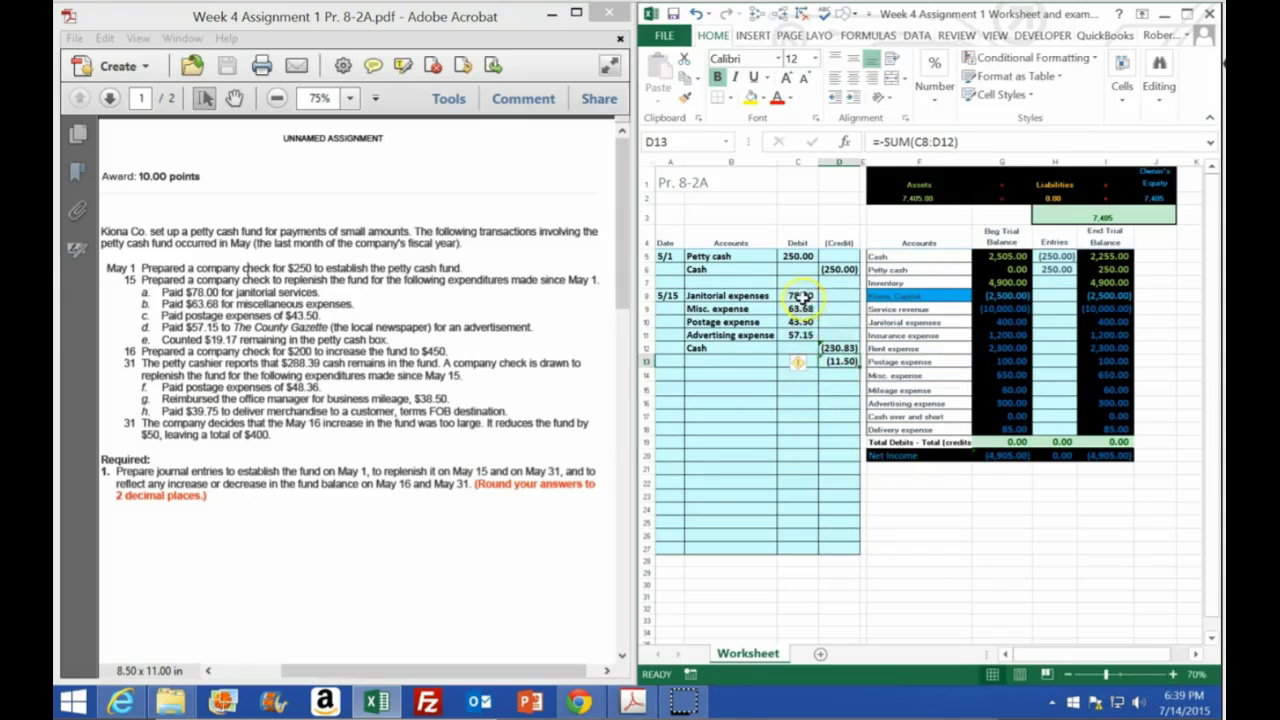
pyautogui.moveTo(838, 340); pyautogui.dragTo(840, 376)
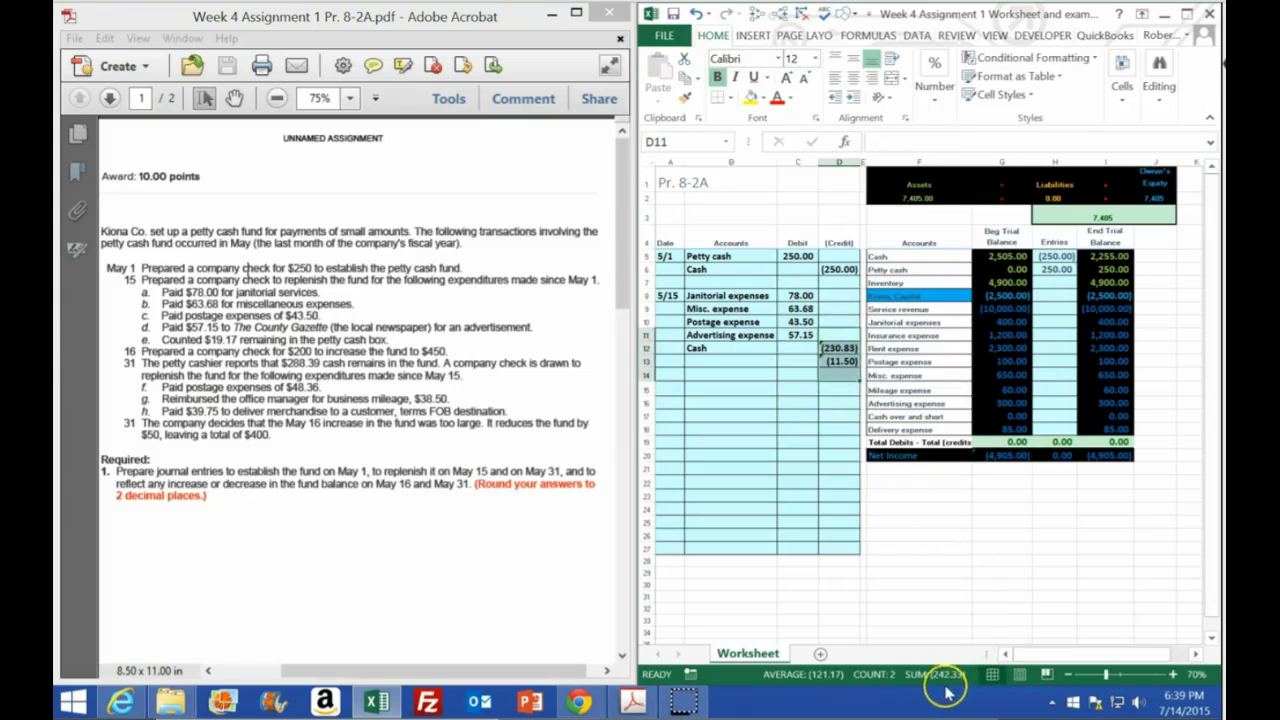
pyautogui.click(803, 362)
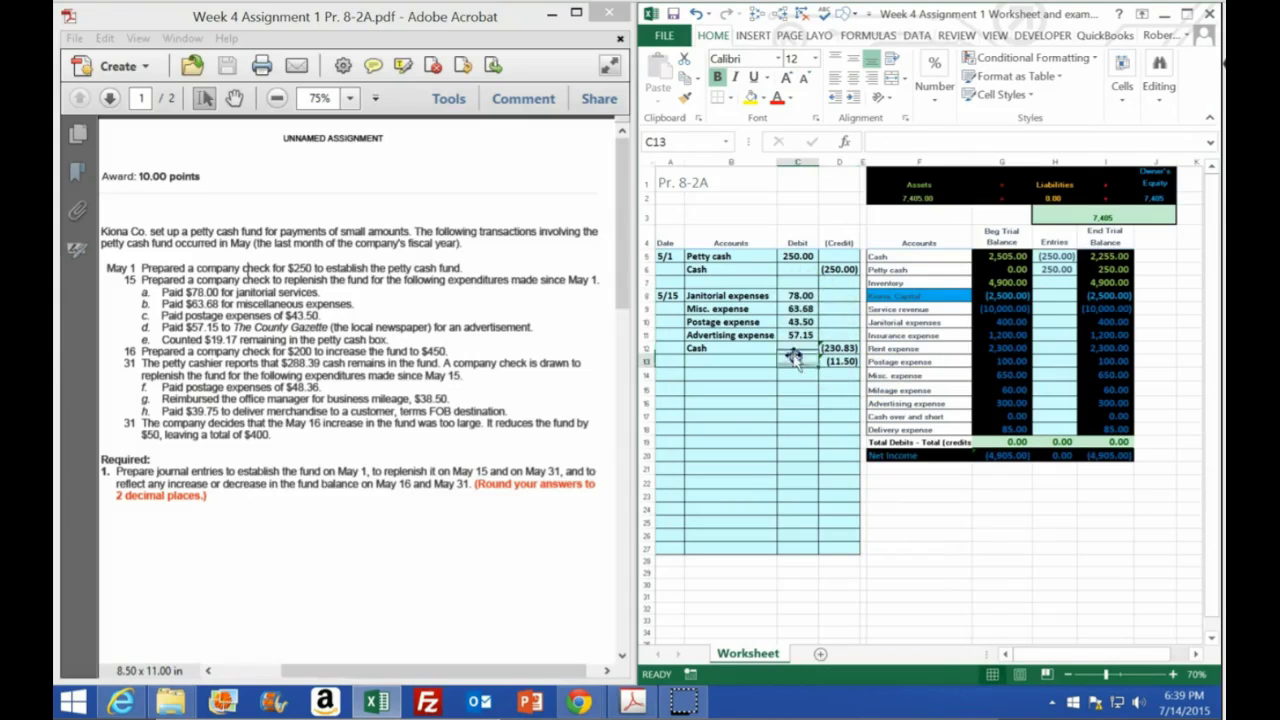
pyautogui.moveTo(798, 295); pyautogui.dragTo(802, 350)
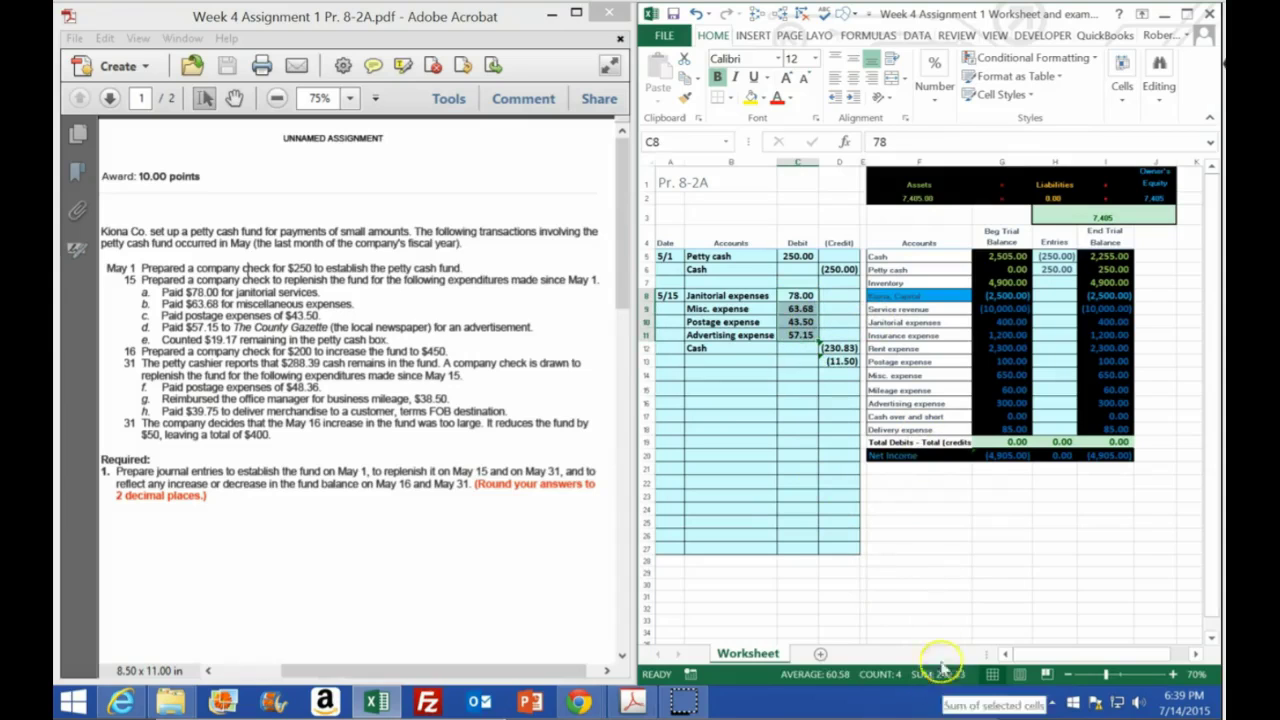
# Check the balancing amount in Calculator by computing 242.33 minus 230.83, and close Calculator.
pyautogui.press('XF86Calculator')
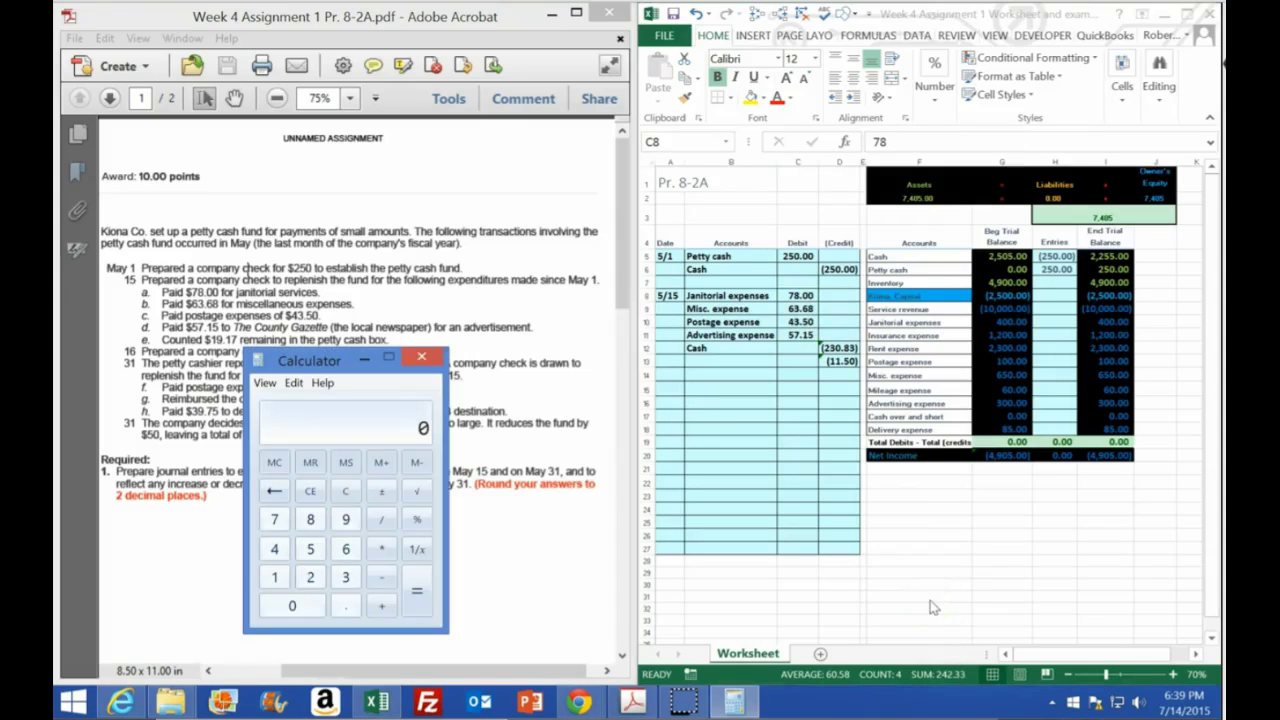
pyautogui.write('242.33')
pyautogui.write('230.83')
pyautogui.press('Return')
pyautogui.click(421, 356)
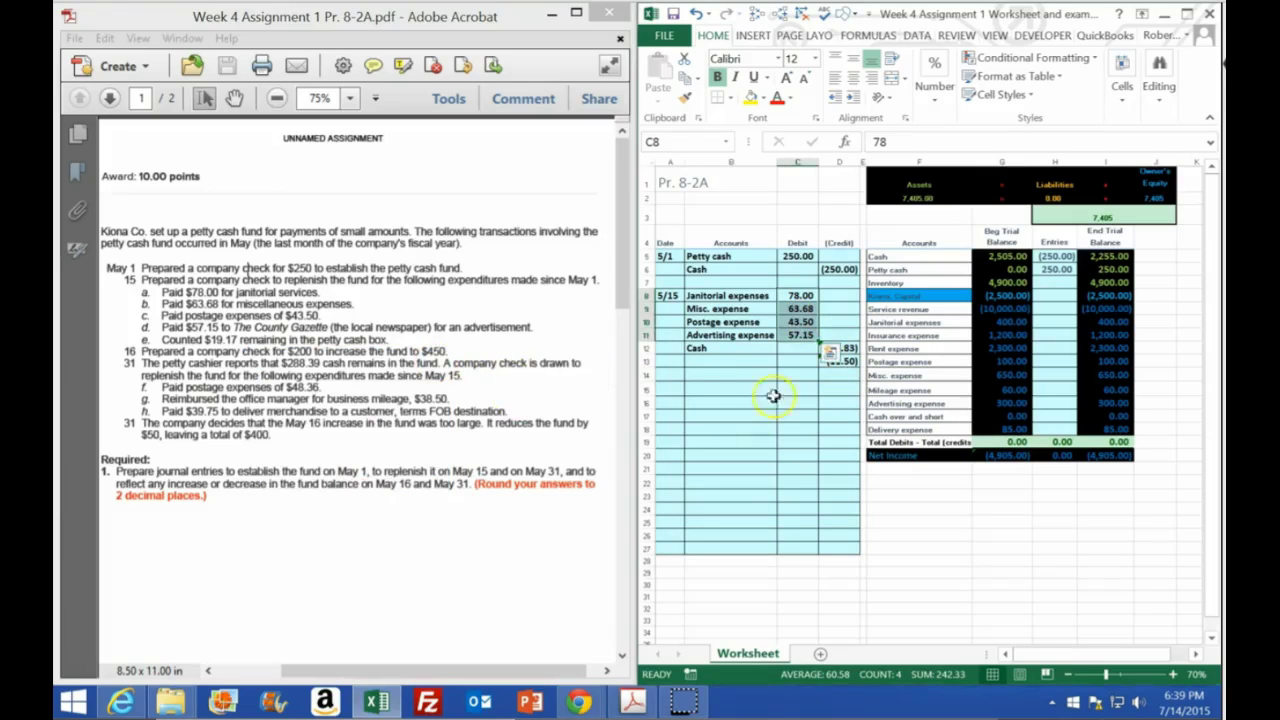
# Copy the account name Cash over and short from F17 of the trial balance into B13 of the May 15 entry.
pyautogui.click(722, 362)
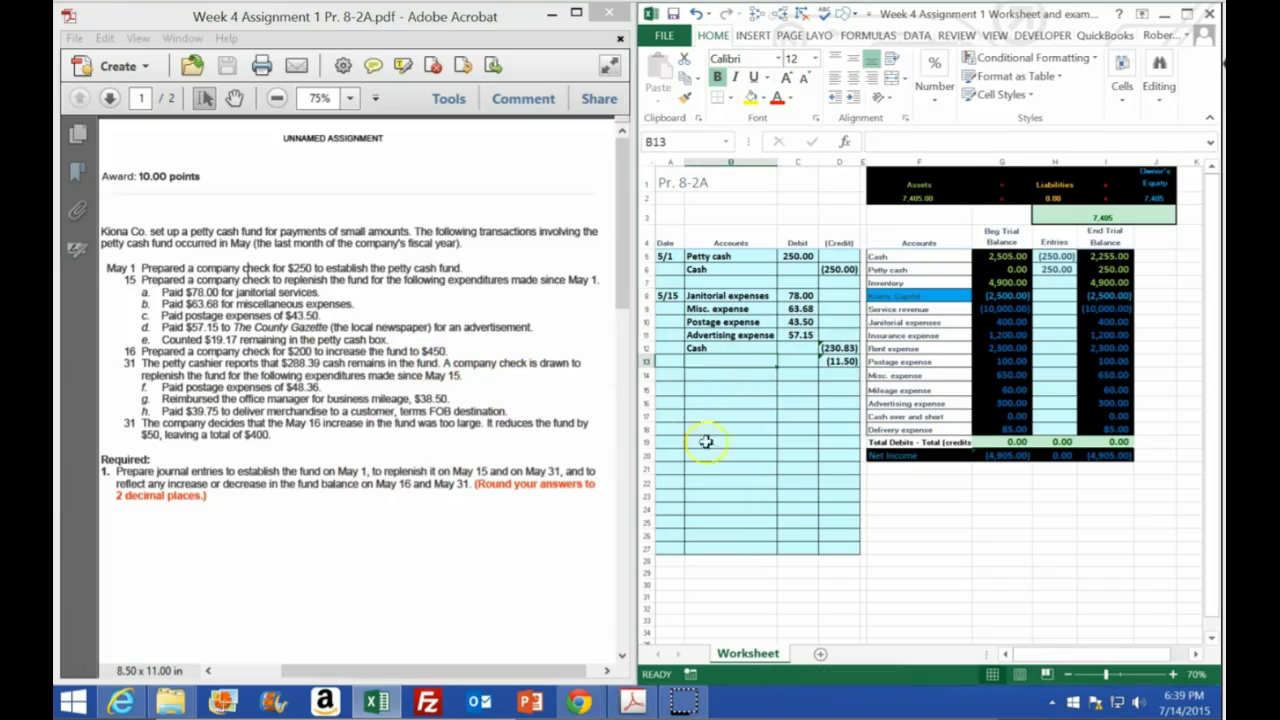
pyautogui.click(900, 414)
pyautogui.click(906, 376)
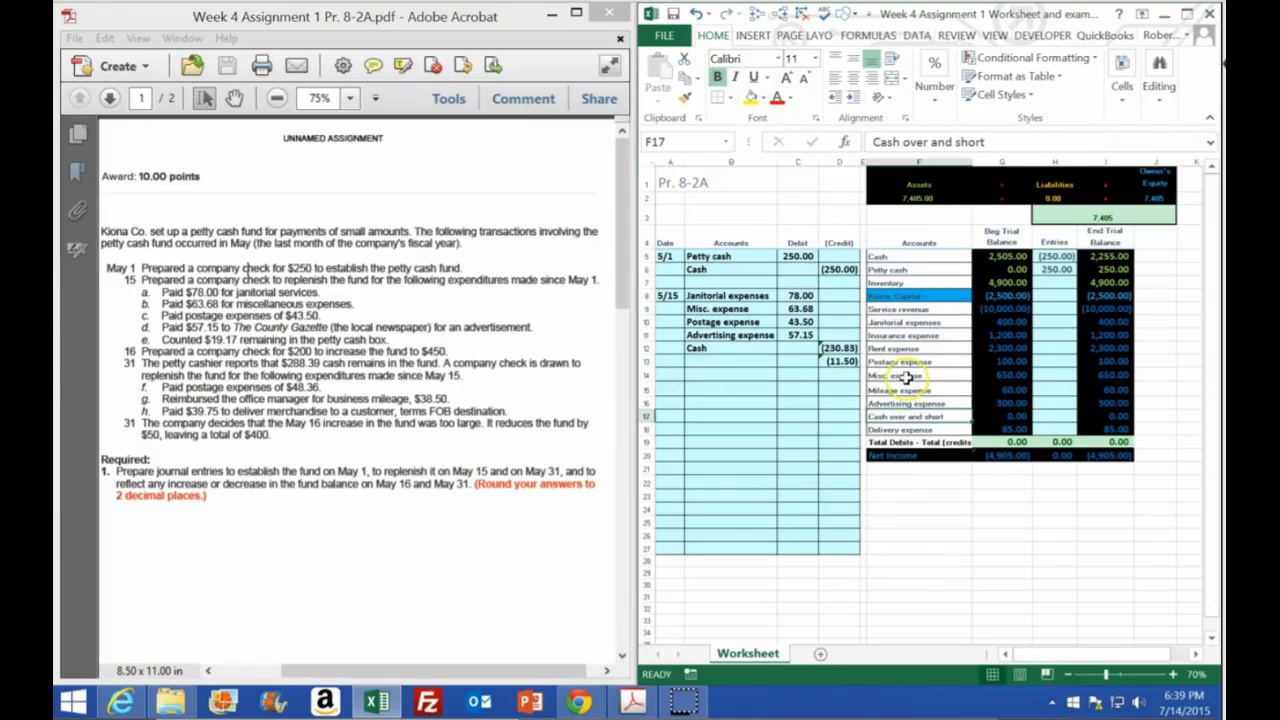
pyautogui.rightClick(921, 418)
pyautogui.click(958, 90)
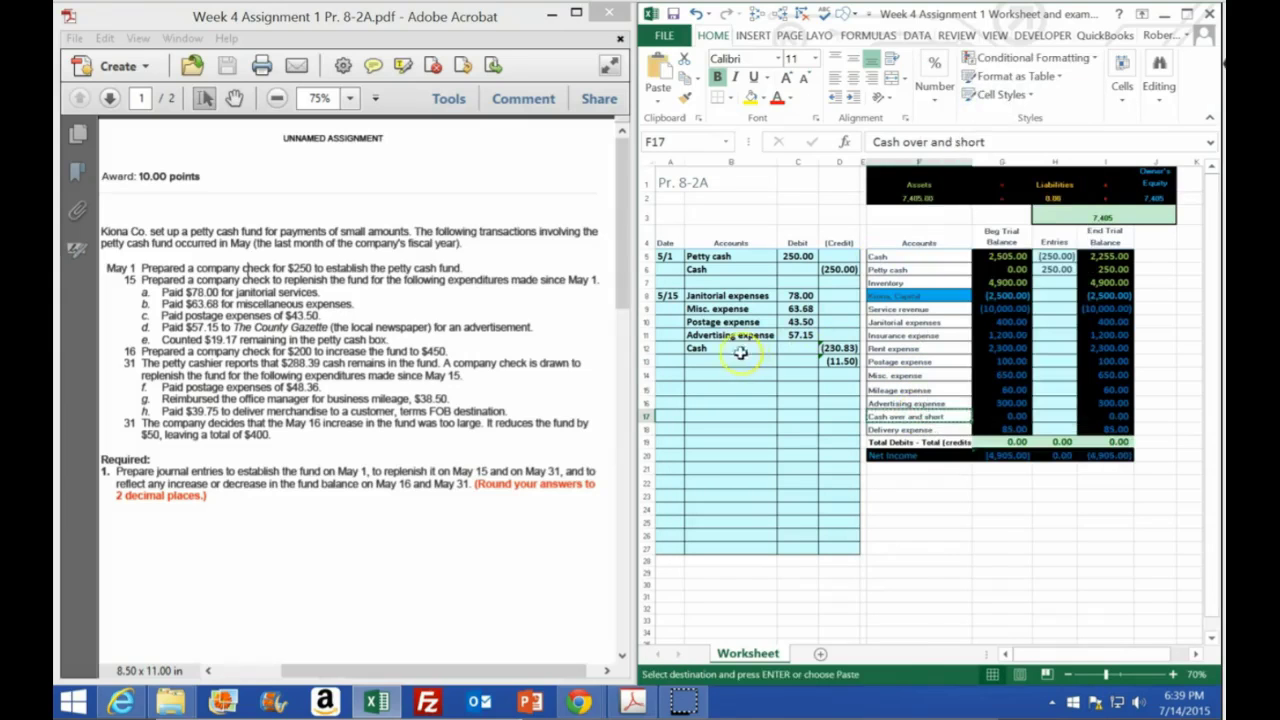
pyautogui.rightClick(735, 360)
pyautogui.click(770, 400)
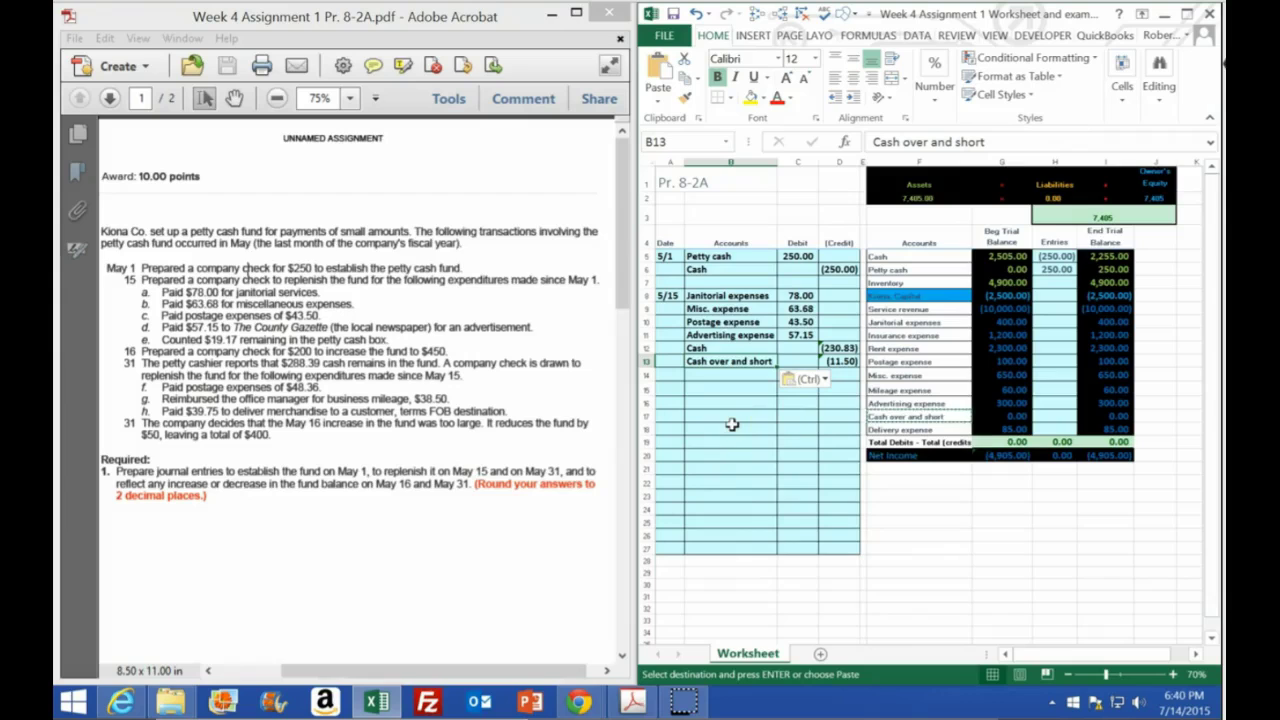
# Link the Janitorial expenses entry in H10 of the trial balance to the May 15 debit with =C8.
pyautogui.click(1053, 338)
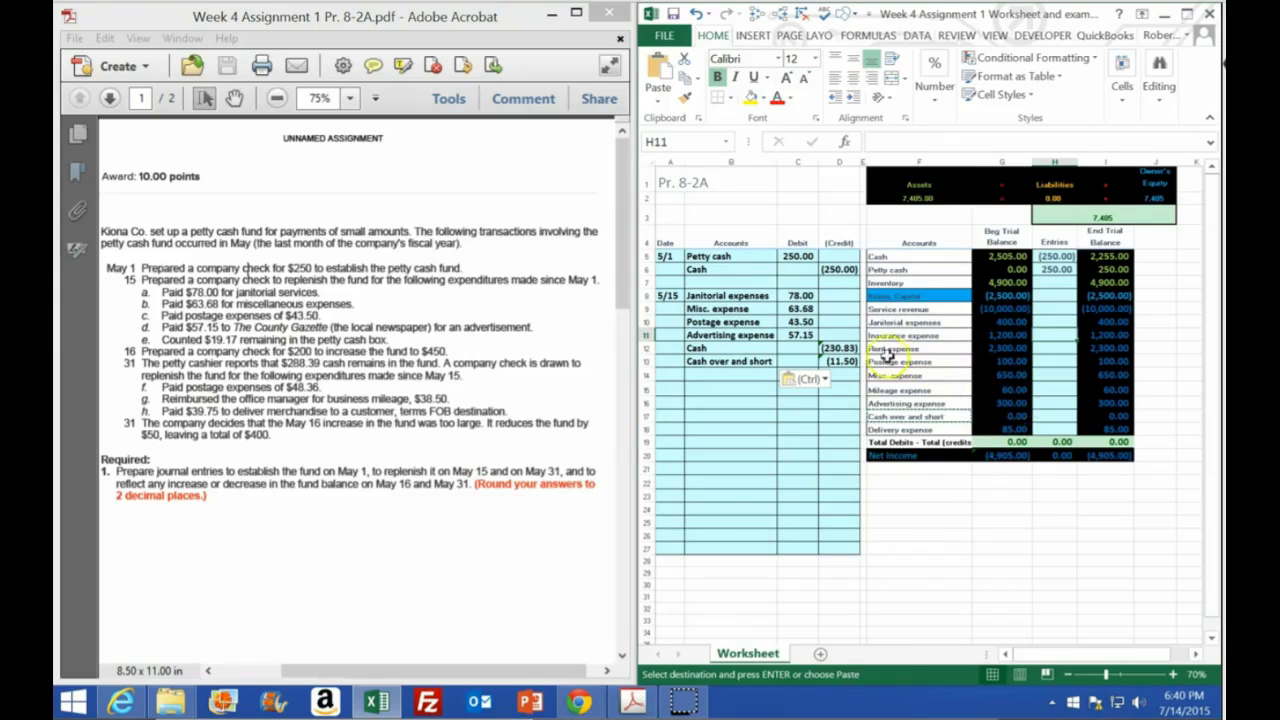
pyautogui.click(1051, 321)
pyautogui.write('=')
pyautogui.click(798, 295)
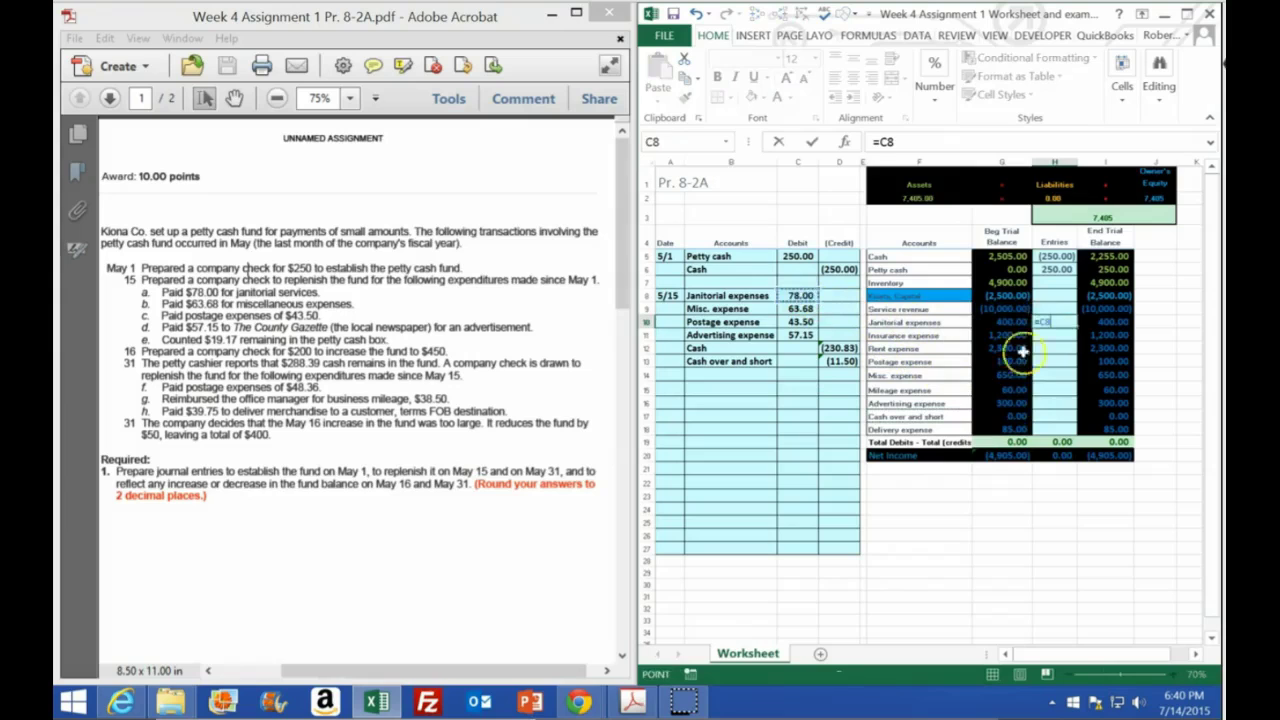
pyautogui.press('Return')
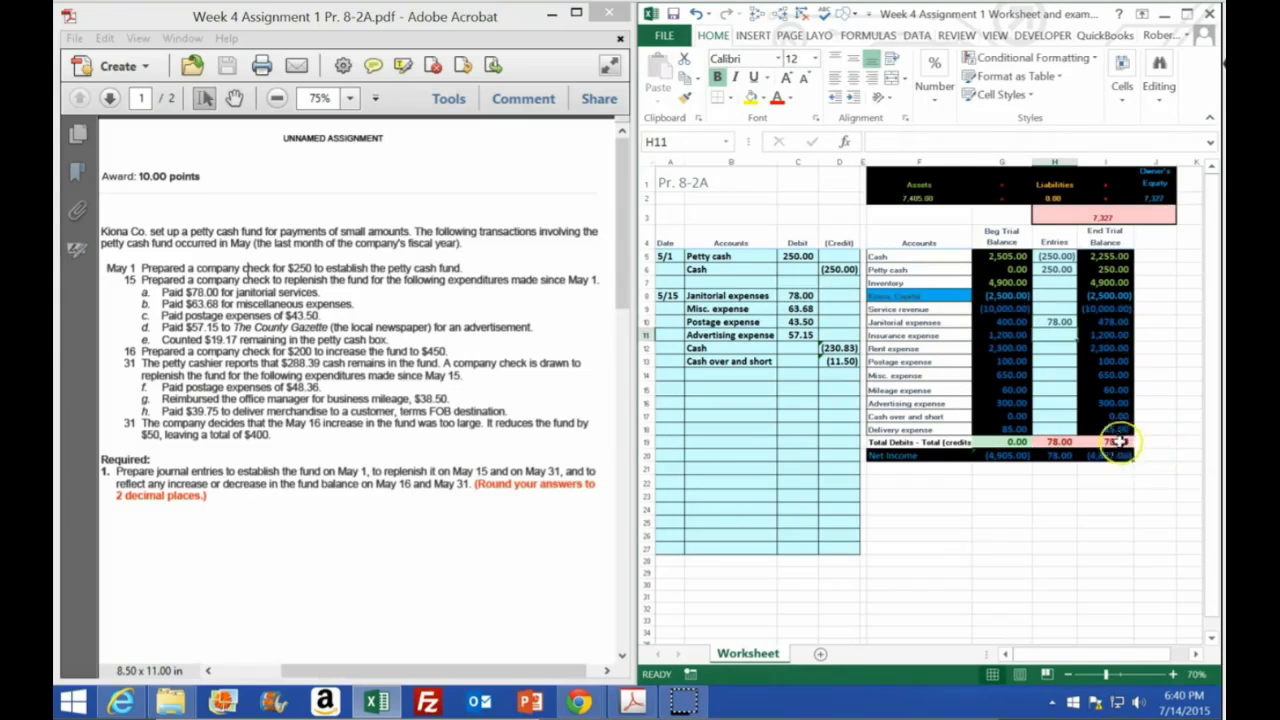
# Link the trial balance entries for Misc. expense in H14 to =C9 and for Postage expense in H13 to =C10.
pyautogui.click(1052, 375)
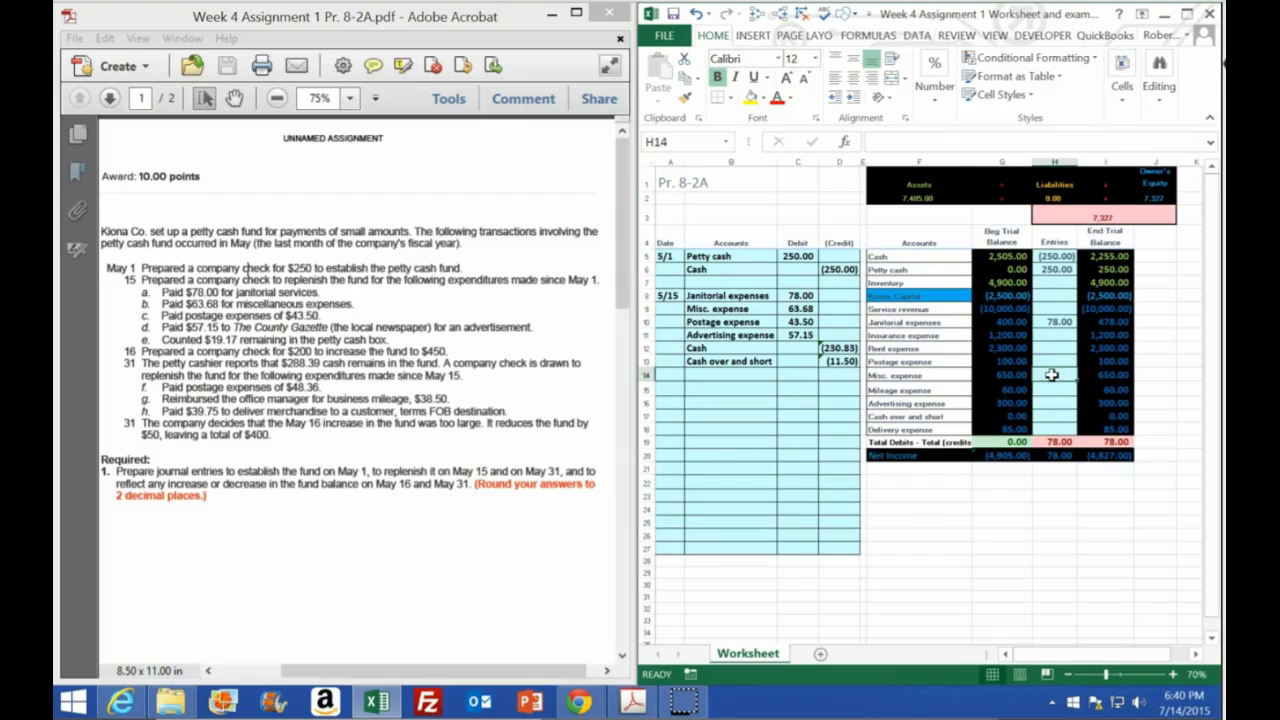
pyautogui.write('=')
pyautogui.click(800, 309)
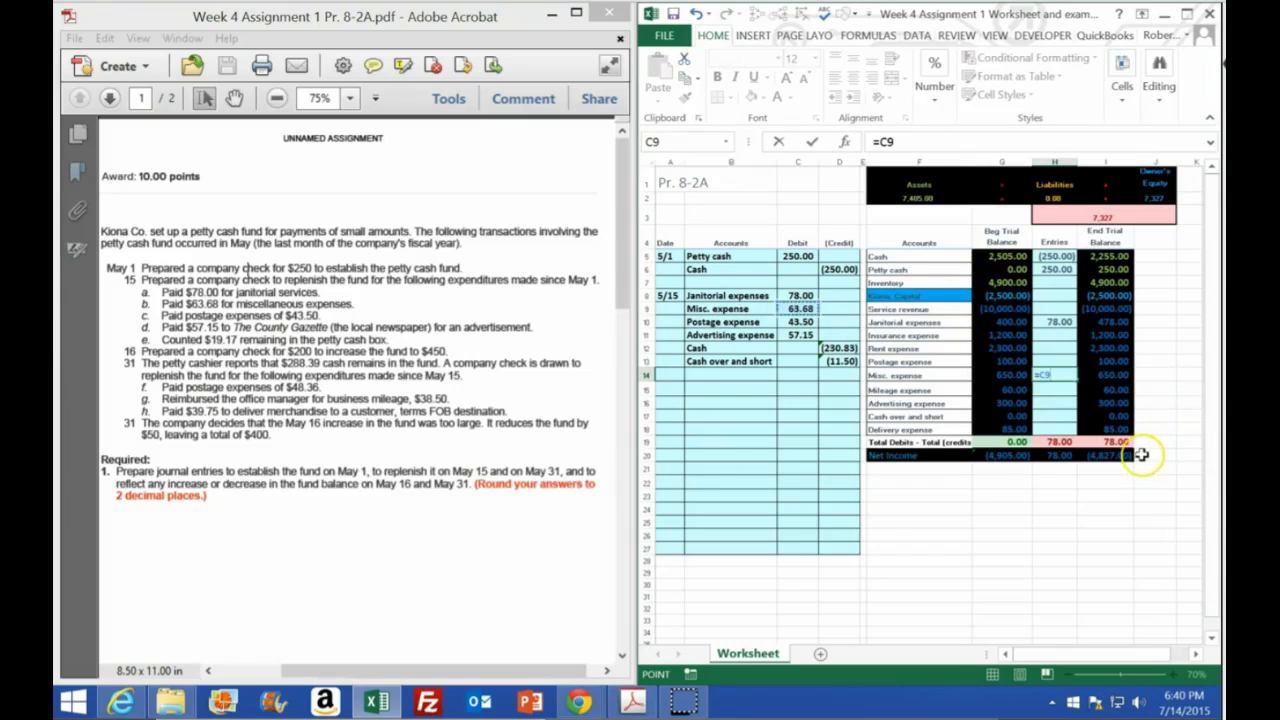
pyautogui.press('Return')
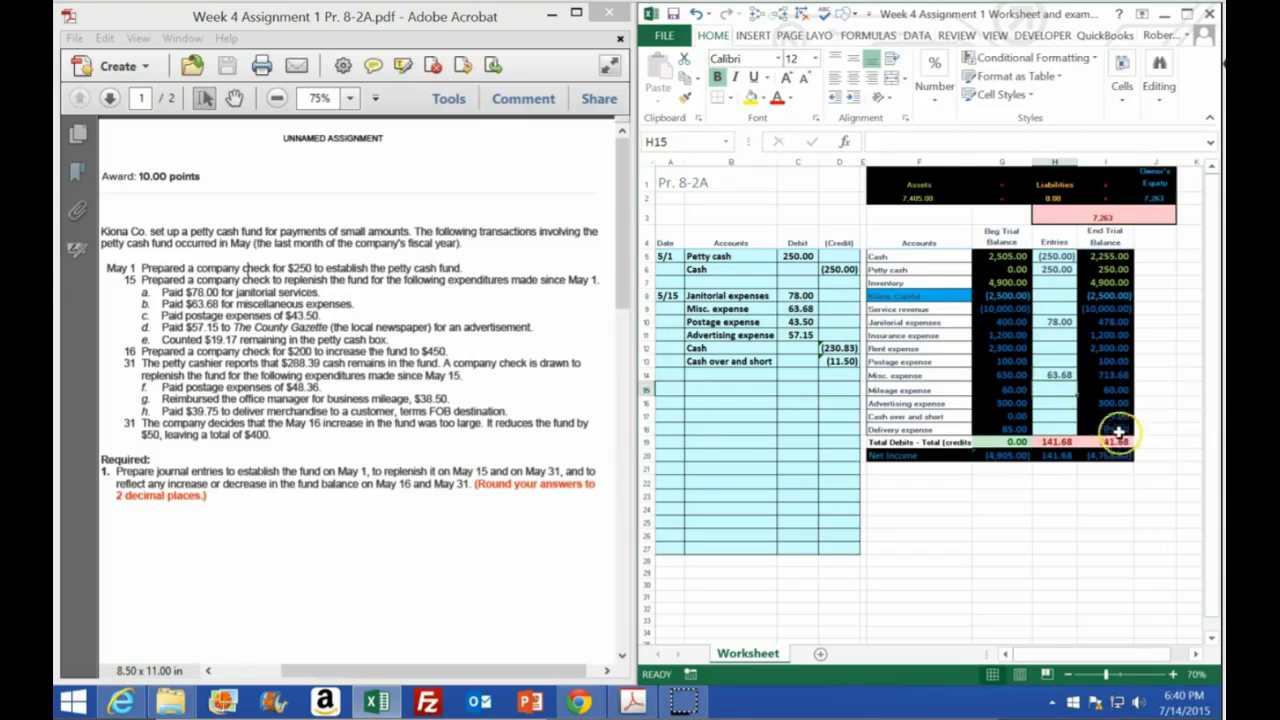
pyautogui.click(1048, 357)
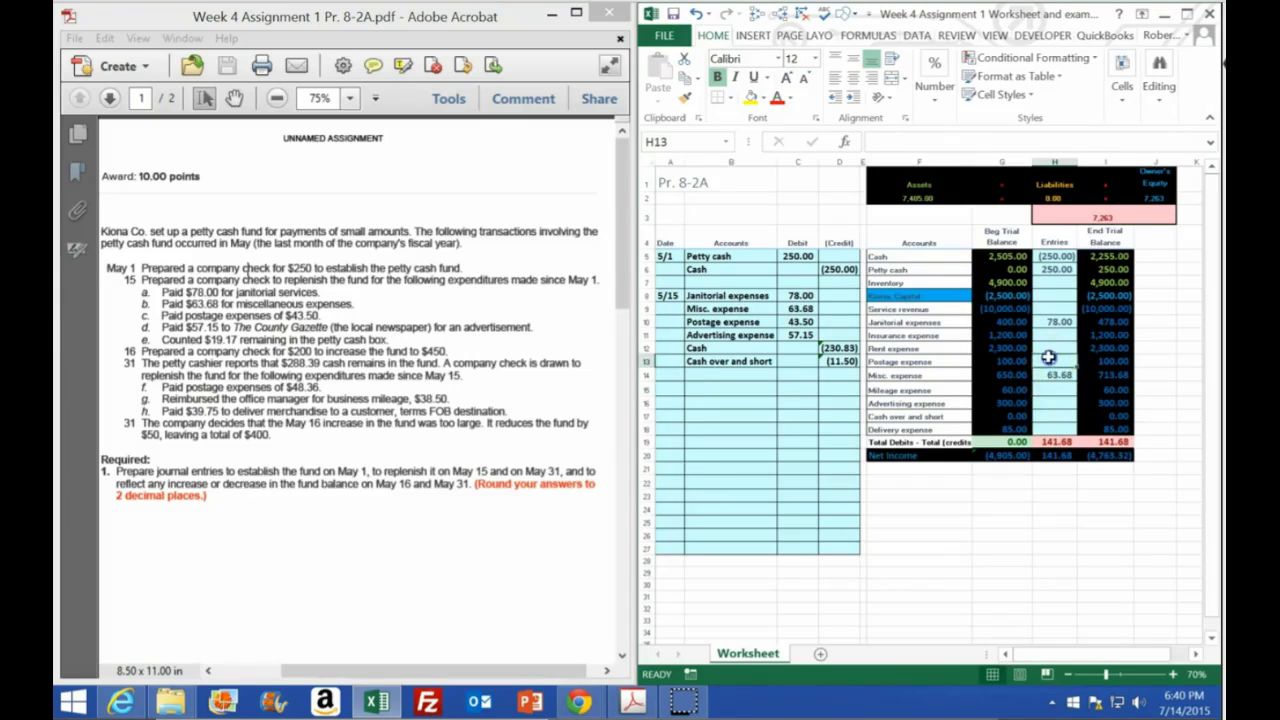
pyautogui.write('=')
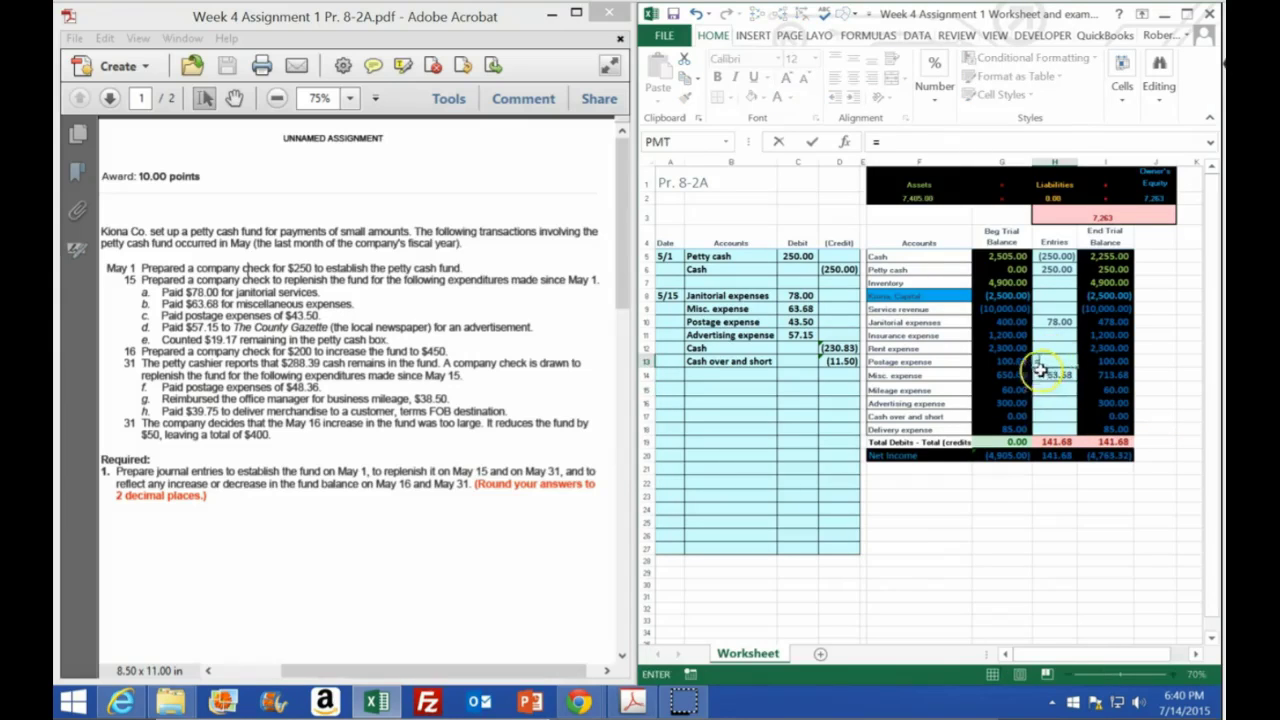
pyautogui.click(804, 321)
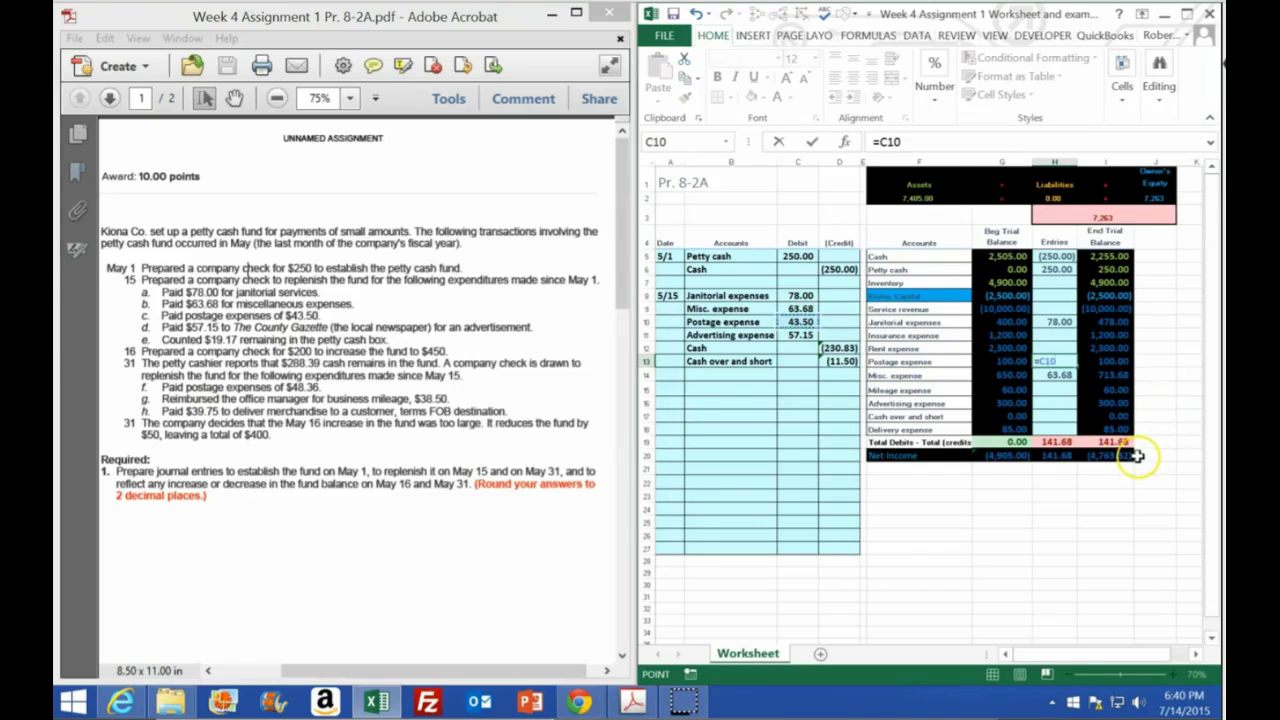
pyautogui.press('Return')
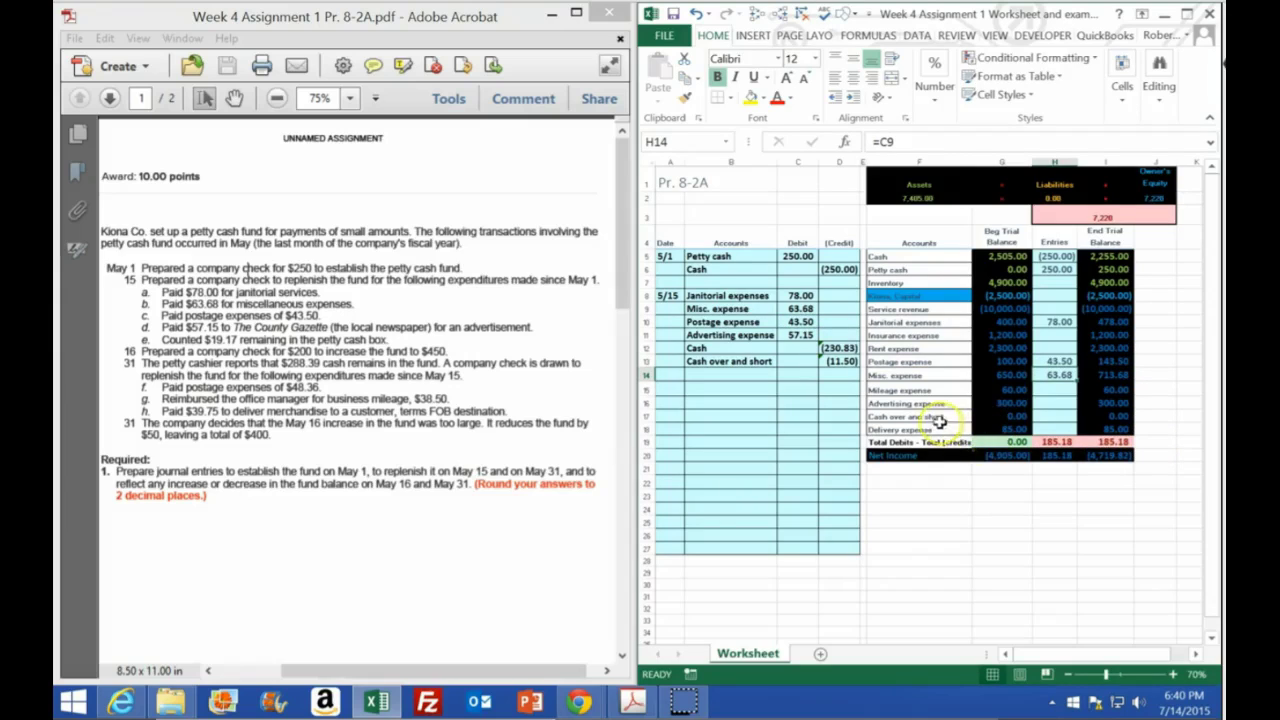
# Link the Advertising expense entry in H16 of the trial balance to the May 15 debit with =C11.
pyautogui.click(1053, 400)
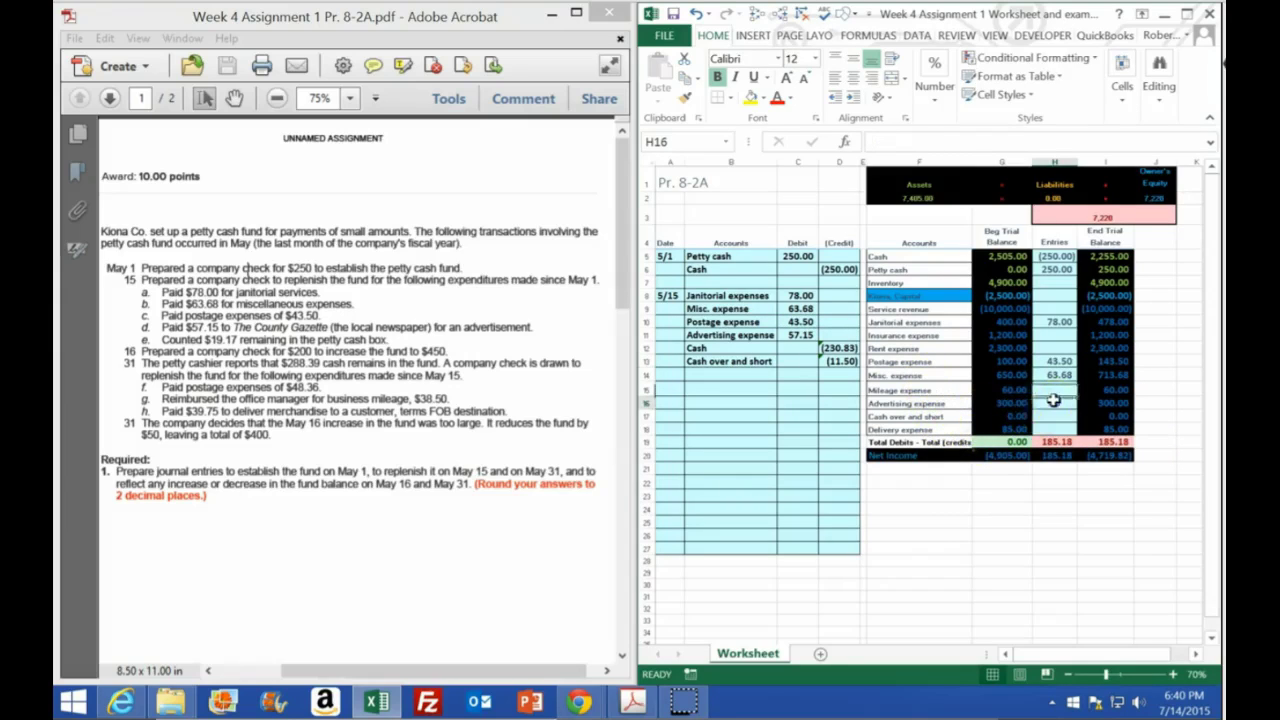
pyautogui.write('=')
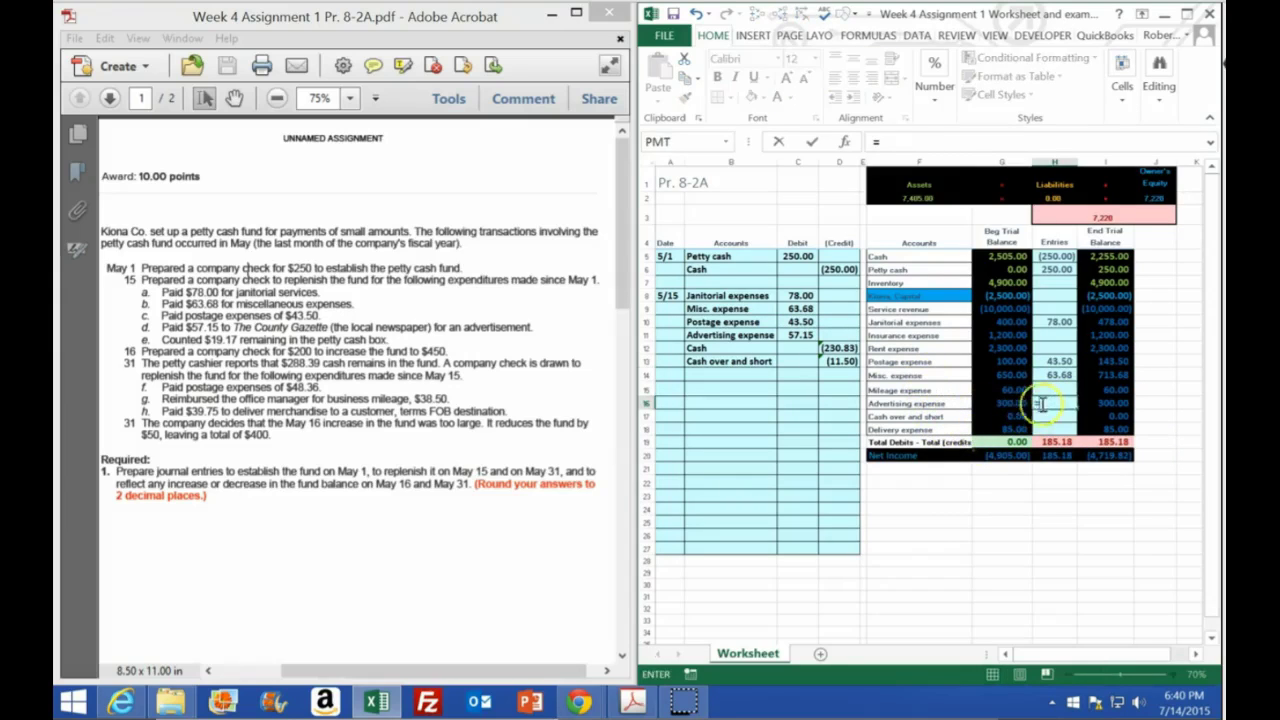
pyautogui.click(803, 334)
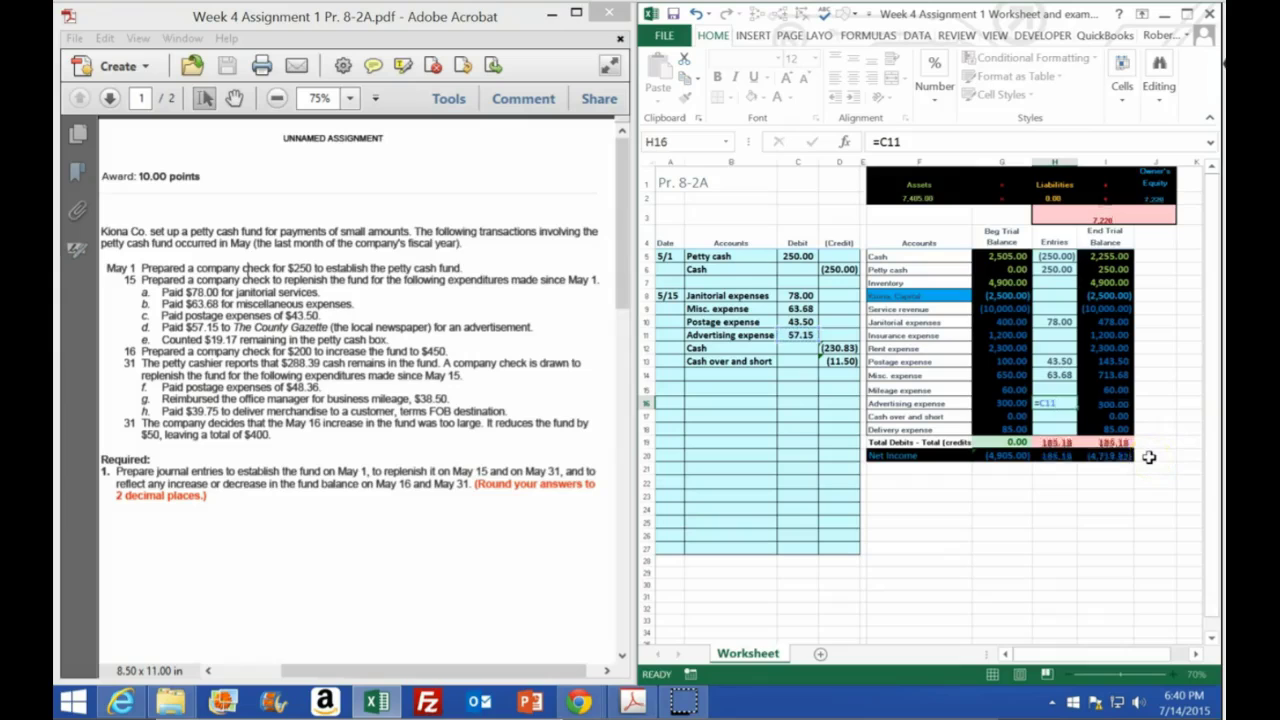
pyautogui.press('Return')
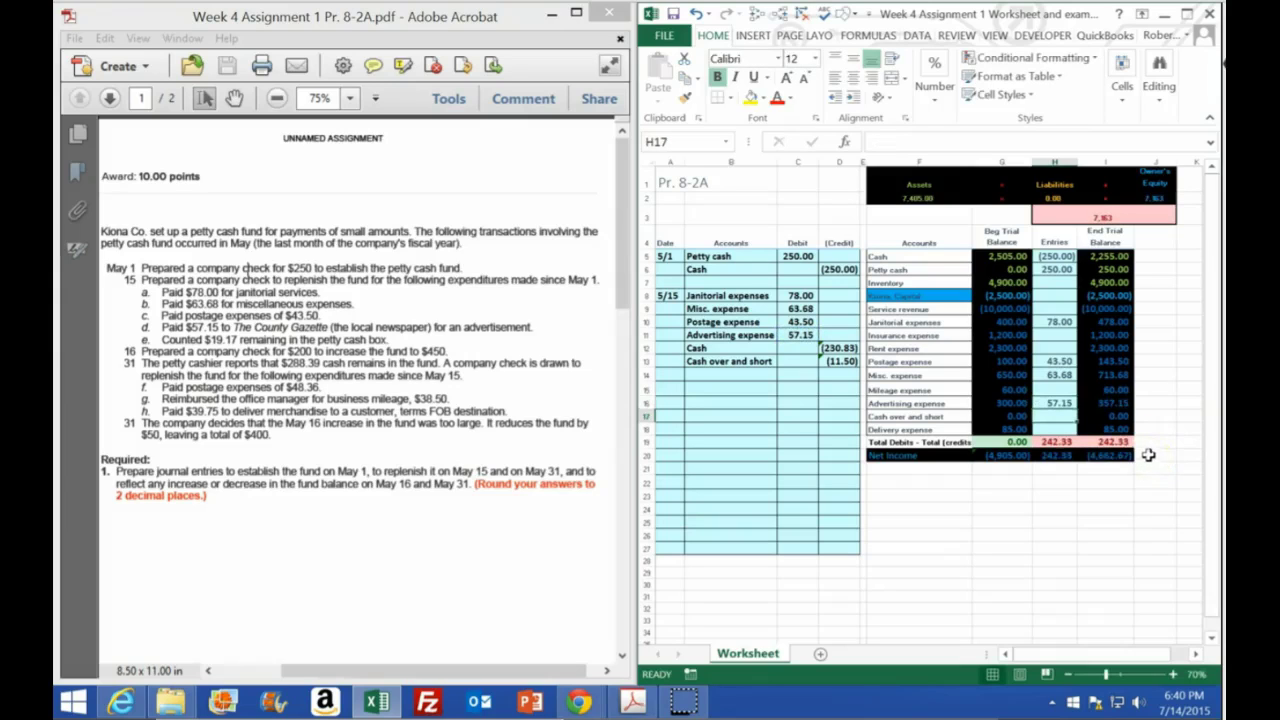
# Add the May 15 Cash credit to the Cash entry in H5 by extending its formula to =D6+D12.
pyautogui.click(1053, 256)
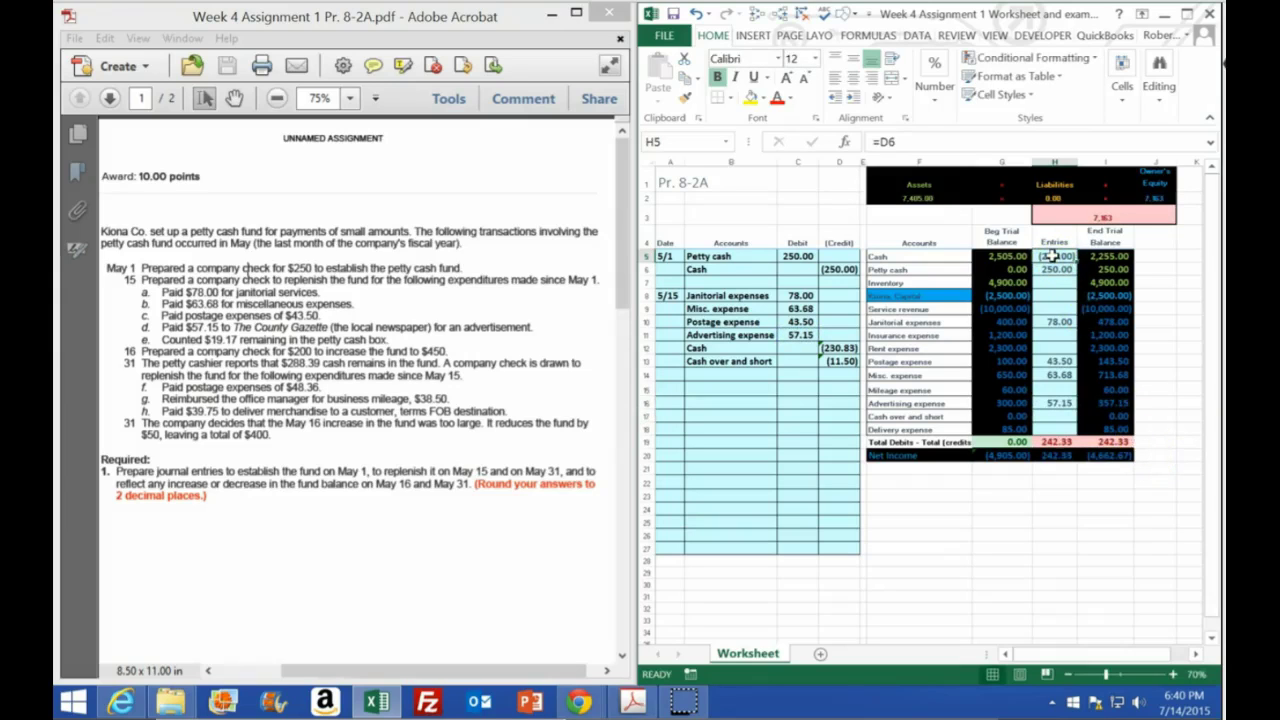
pyautogui.doubleClick(1053, 256)
pyautogui.click(1057, 256)
pyautogui.write('+')
pyautogui.click(841, 350)
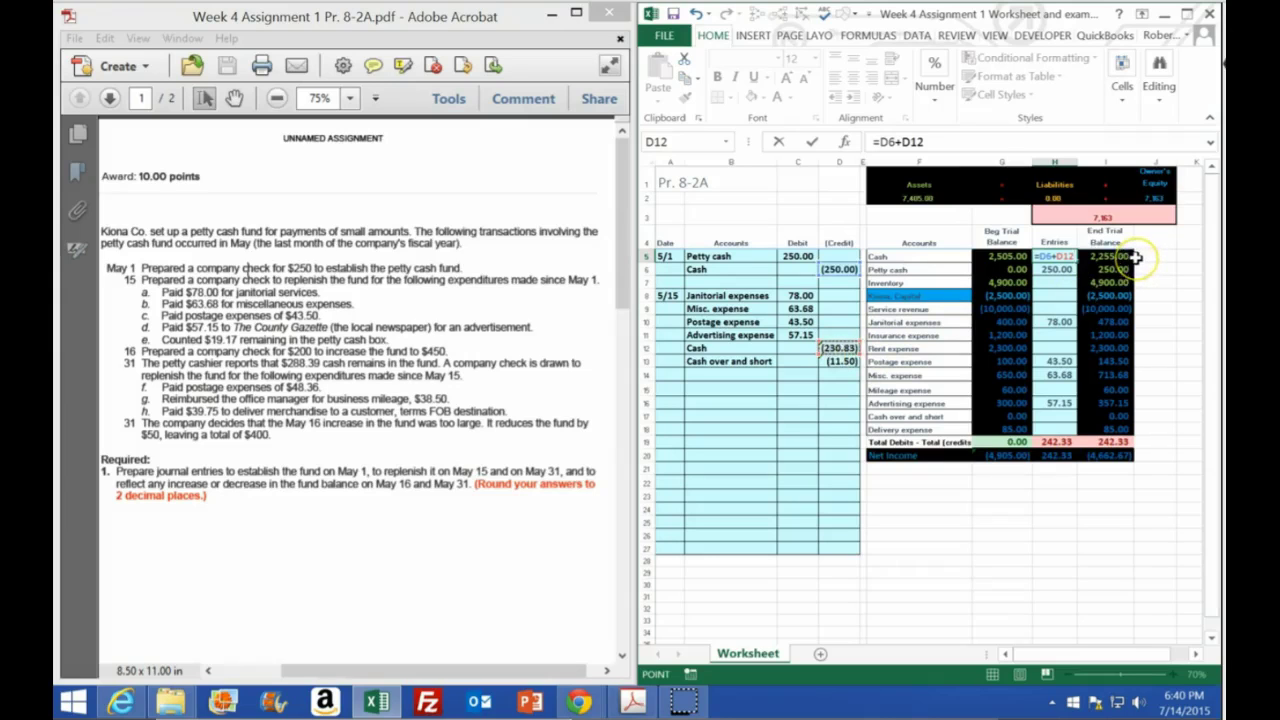
pyautogui.press('Return')
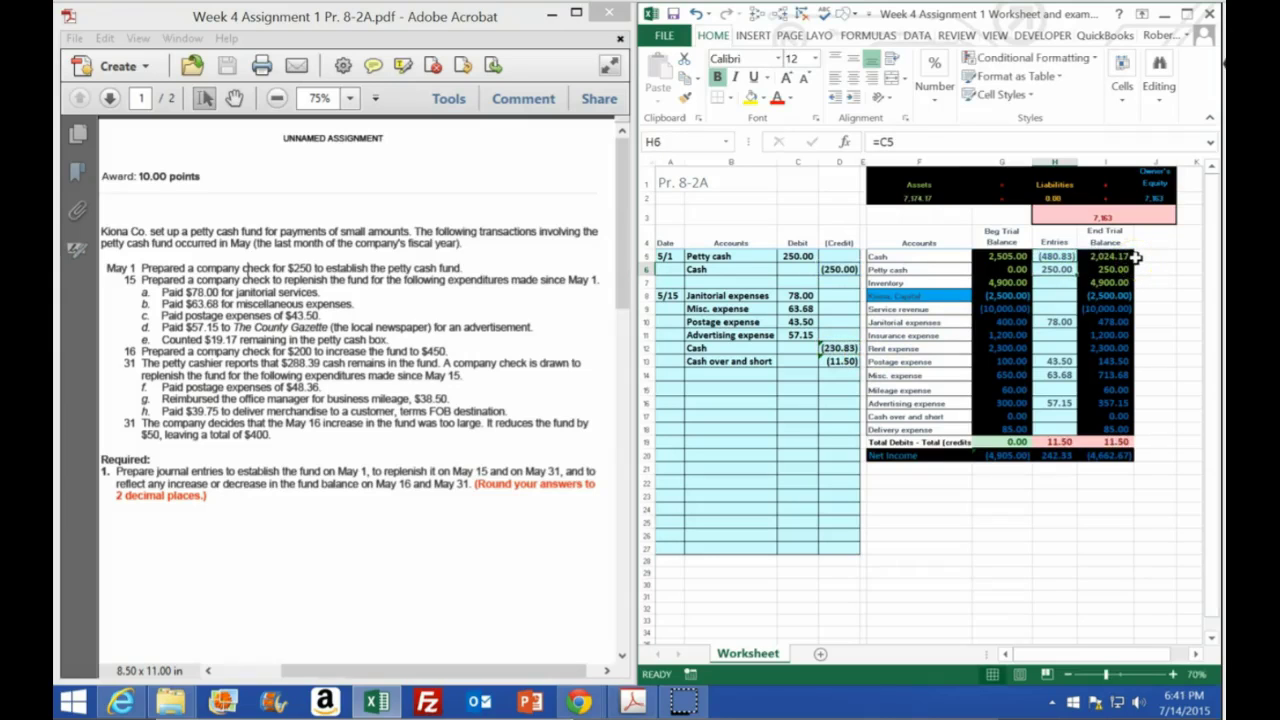
# Link the Cash over and short entry in H17 of the trial balance to the May 15 credit with =D13.
pyautogui.click(1061, 416)
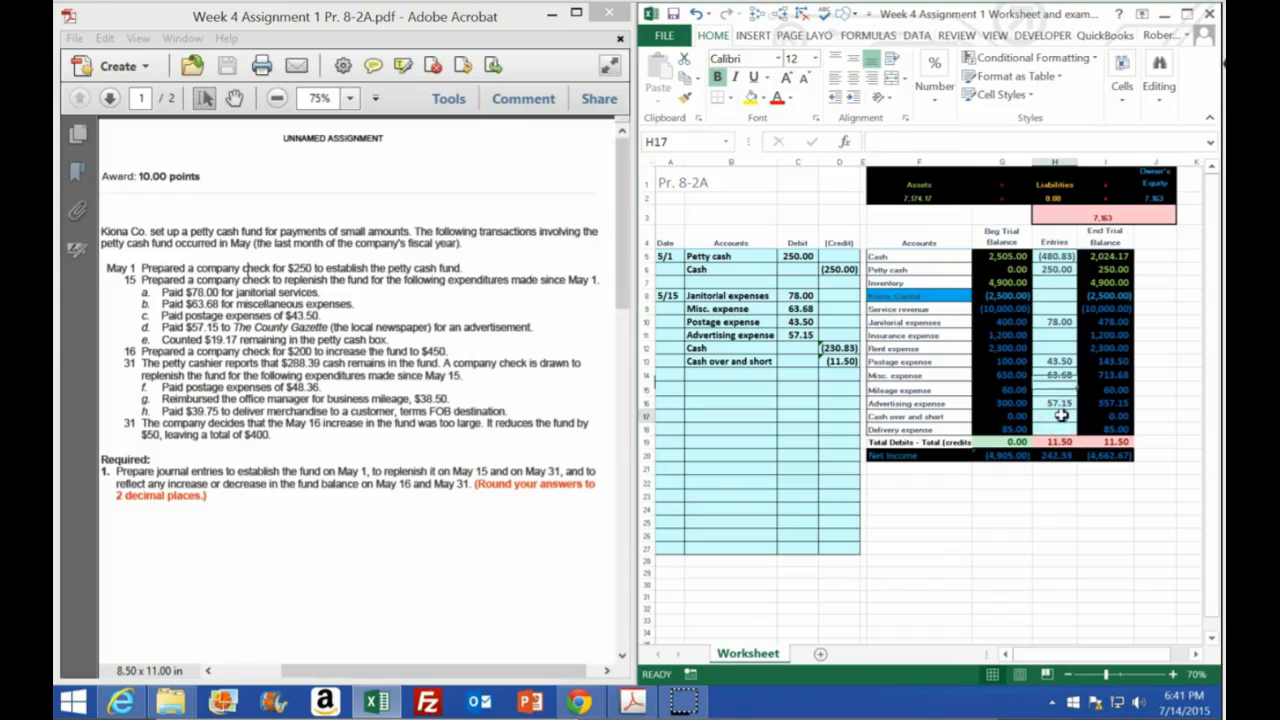
pyautogui.write('=')
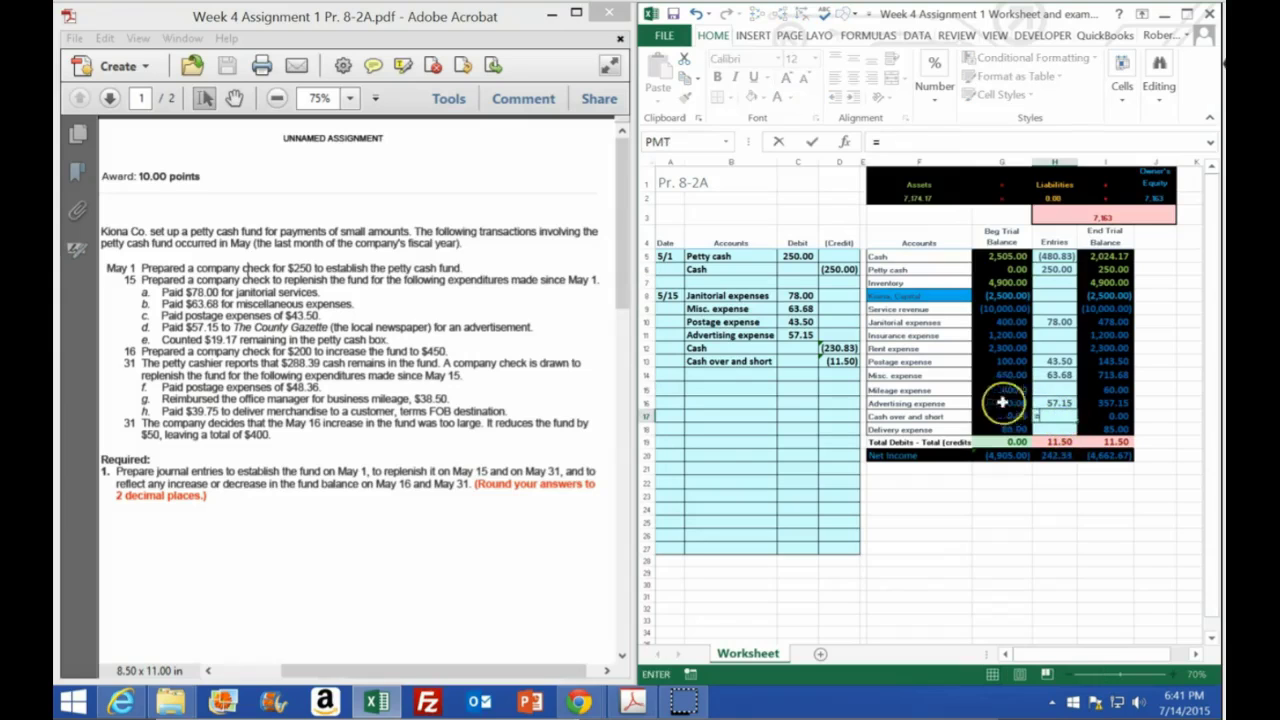
pyautogui.click(838, 361)
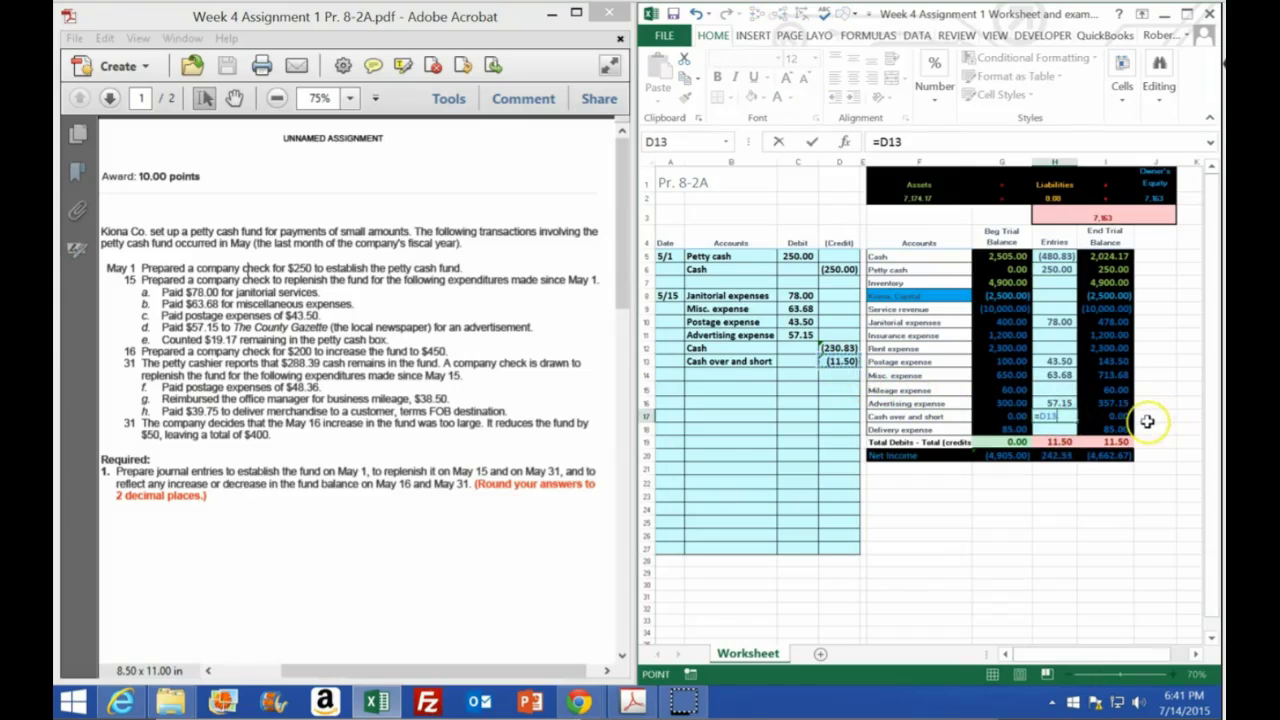
pyautogui.press('Return')
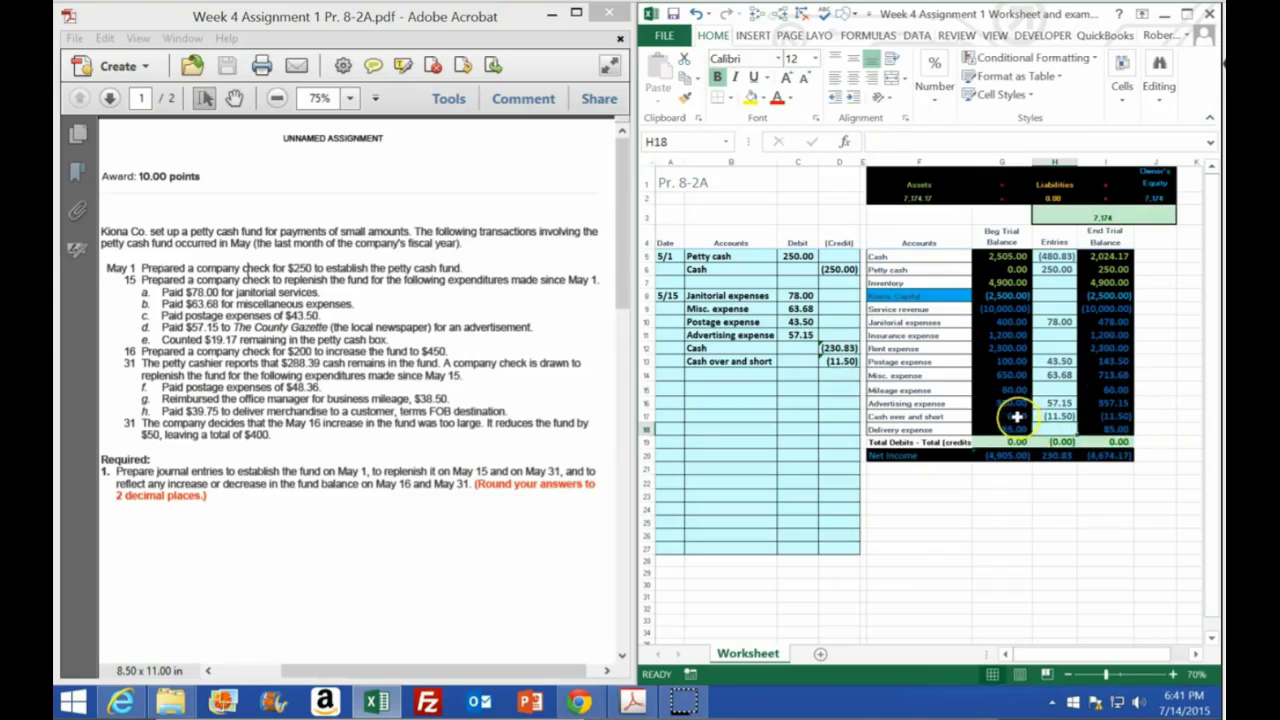
pyautogui.click(1121, 416)
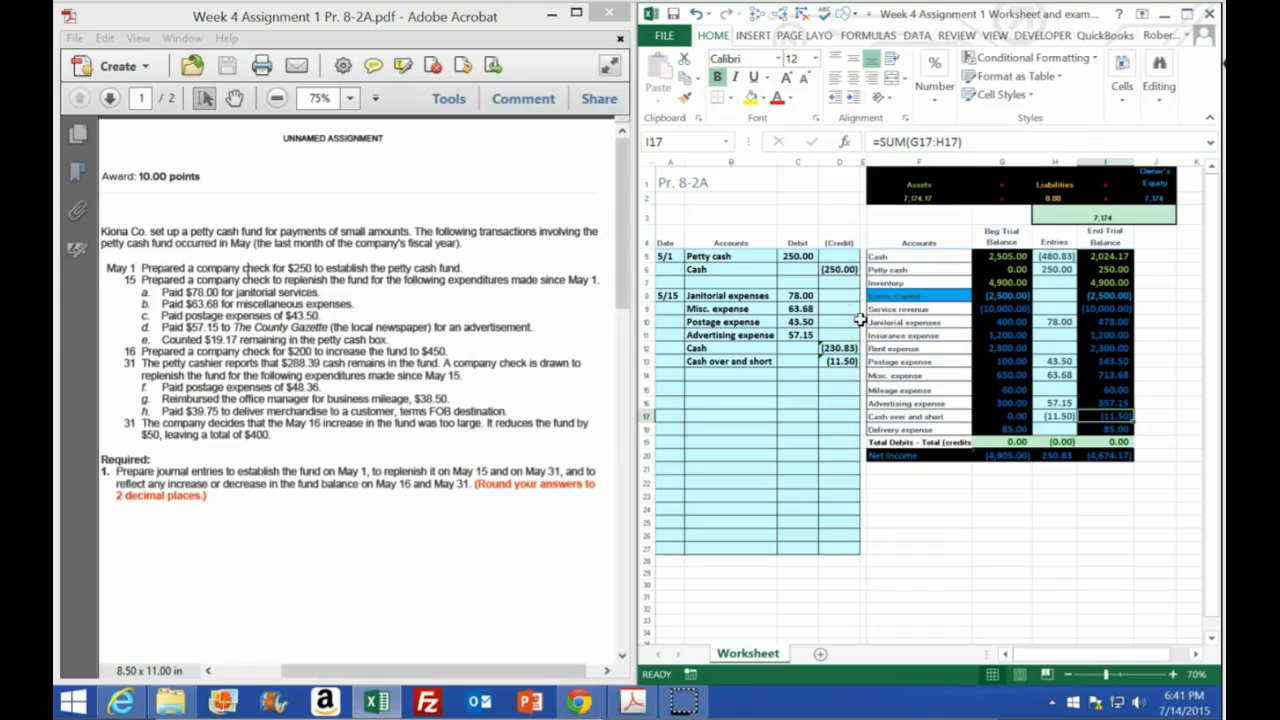
# Copy the Cash account name from the trial balance into B16 as the credit account of the next journal entry.
pyautogui.click(1112, 271)
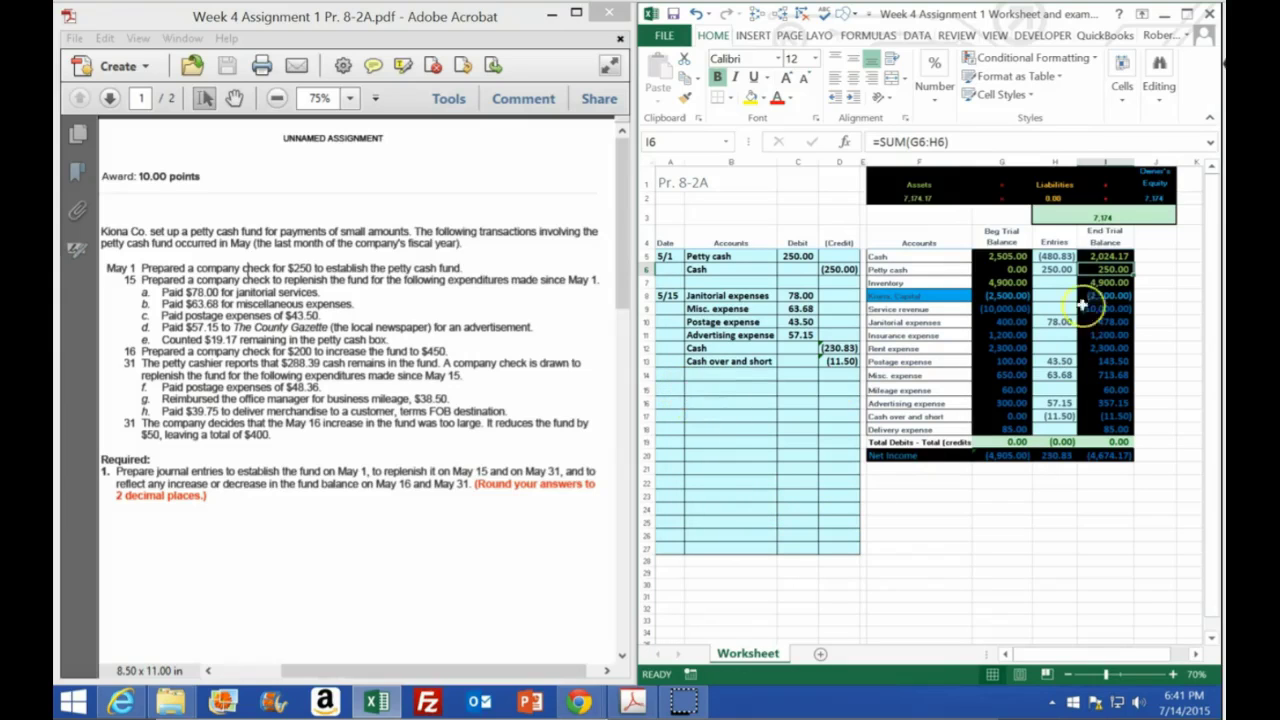
pyautogui.click(1101, 257)
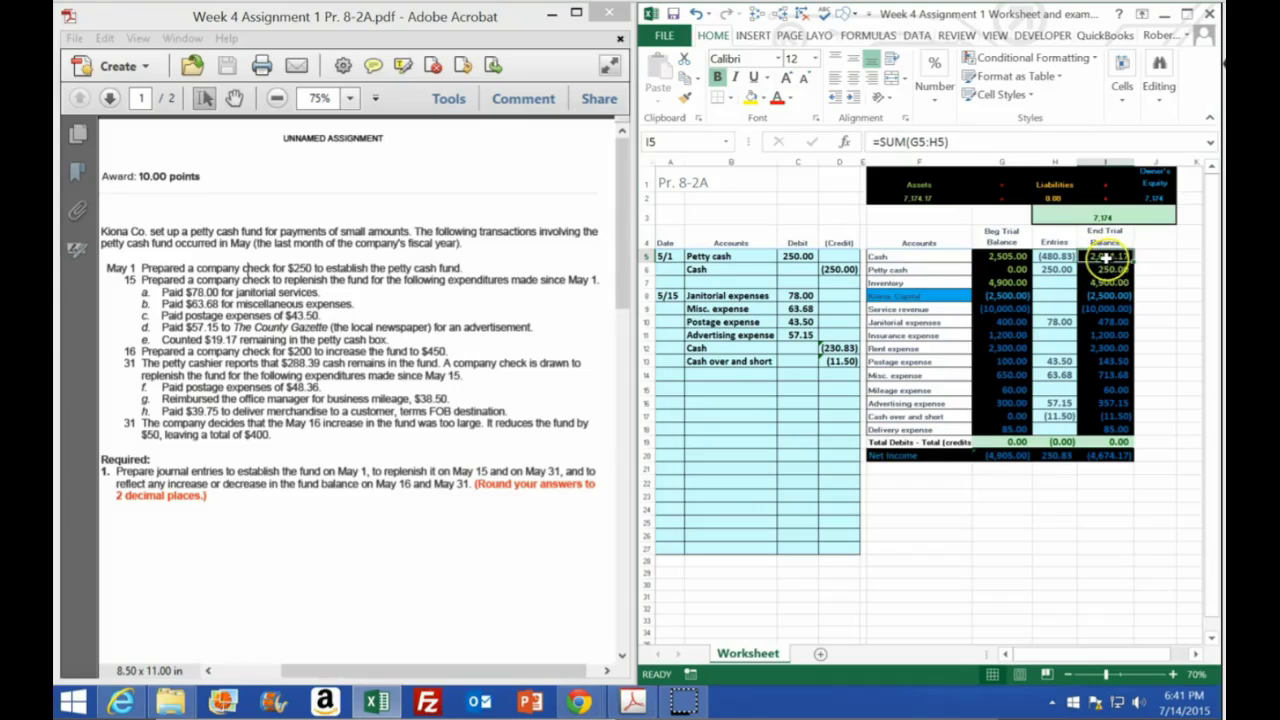
pyautogui.click(886, 258)
pyautogui.rightClick(886, 258)
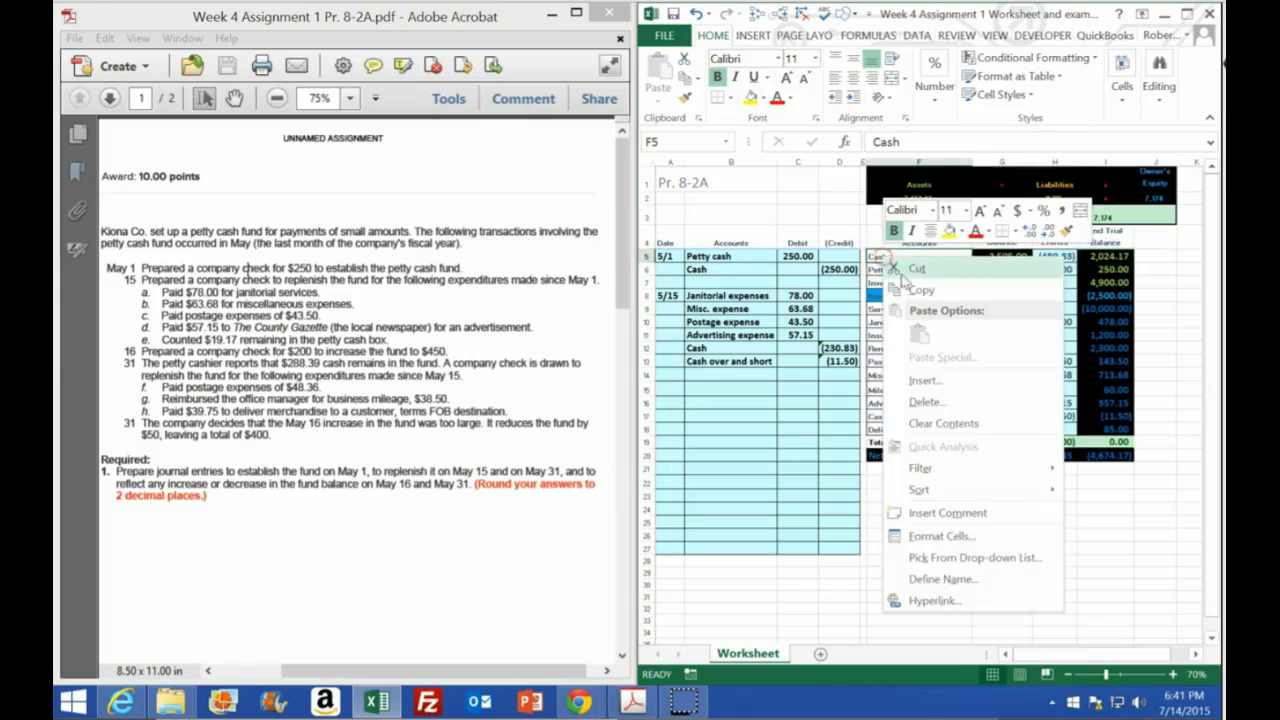
pyautogui.click(910, 283)
pyautogui.click(711, 389)
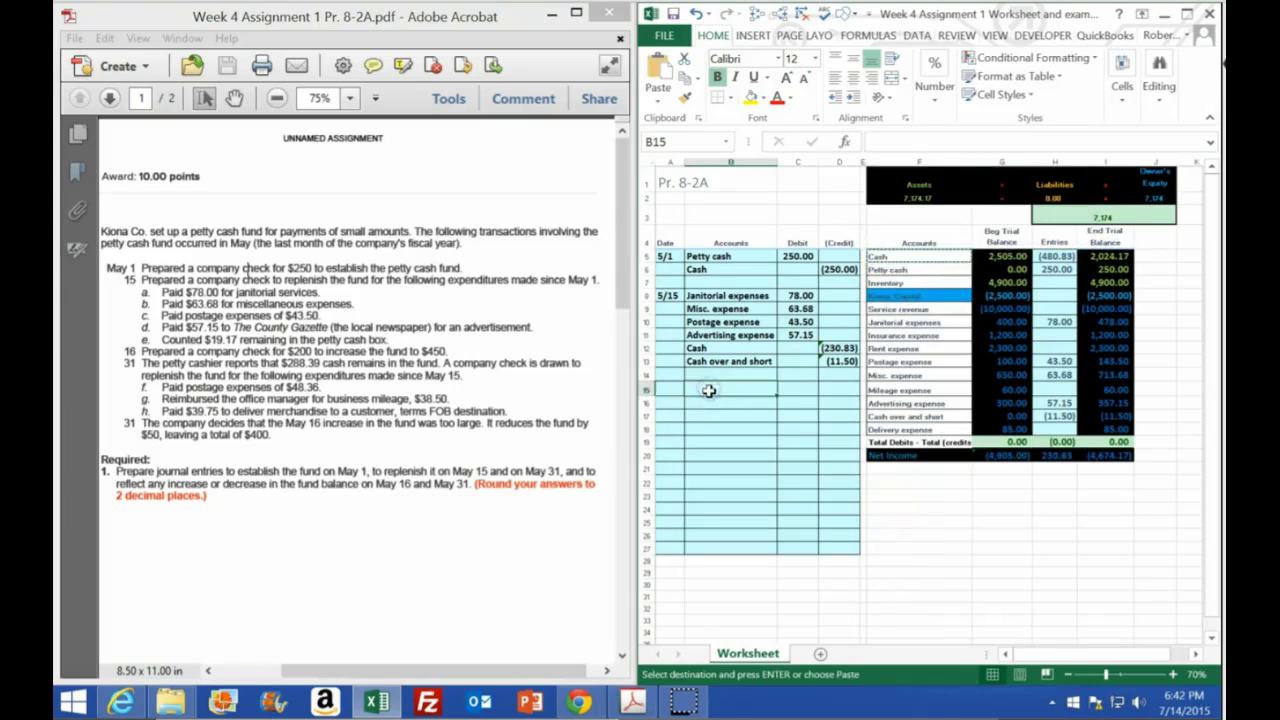
pyautogui.click(712, 402)
pyautogui.rightClick(712, 402)
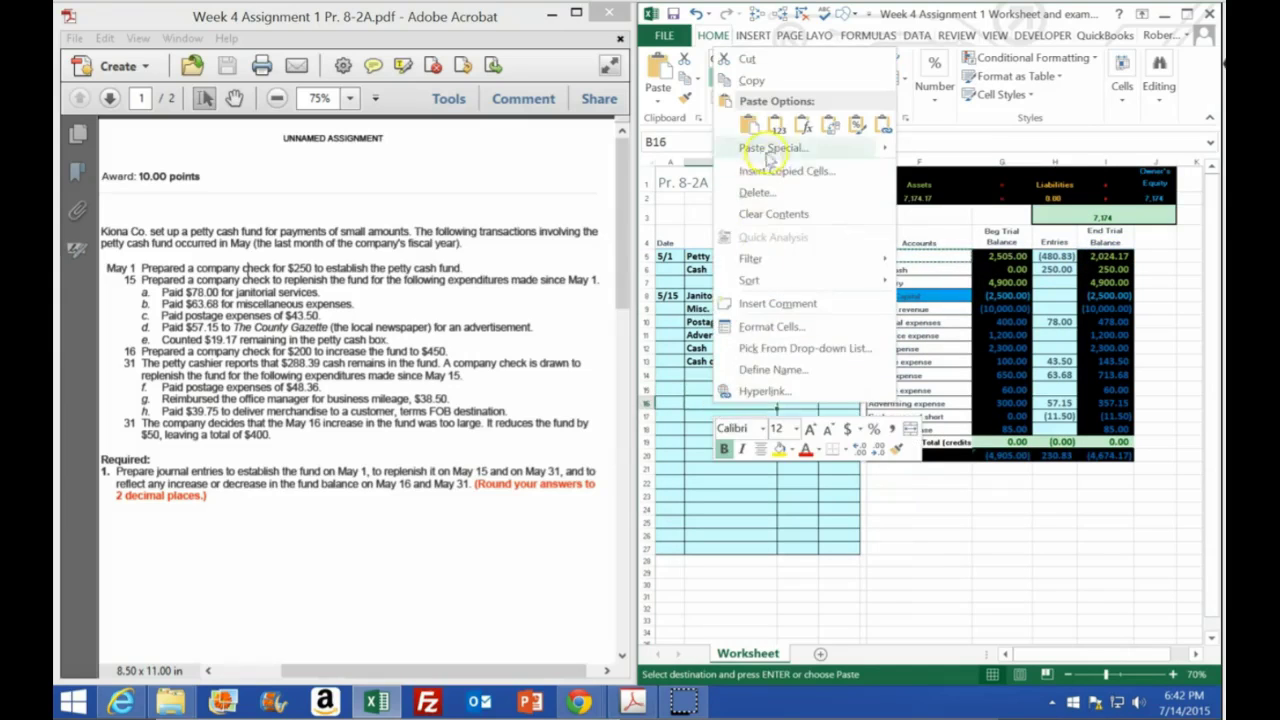
pyautogui.click(752, 127)
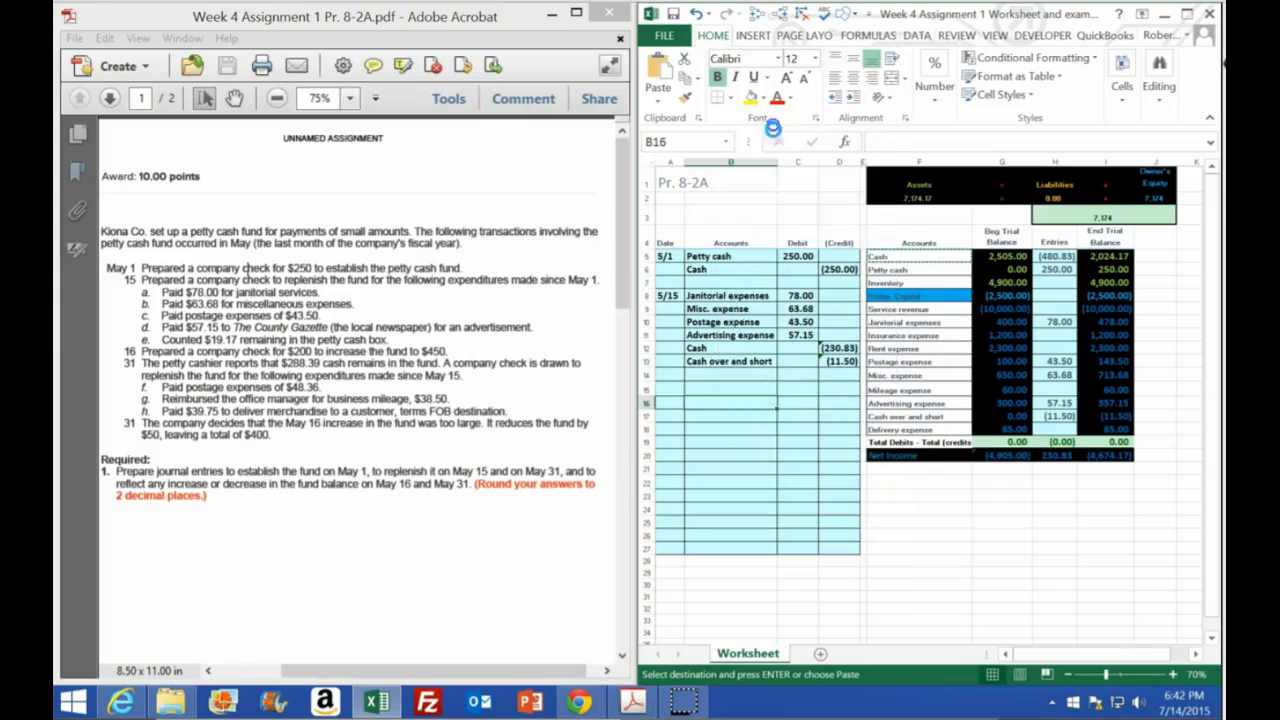
# Date the new journal entry 5/16 in A15.
pyautogui.click(670, 389)
pyautogui.write('5/16')
pyautogui.press('Return')
pyautogui.press('Right')
pyautogui.press('Up')
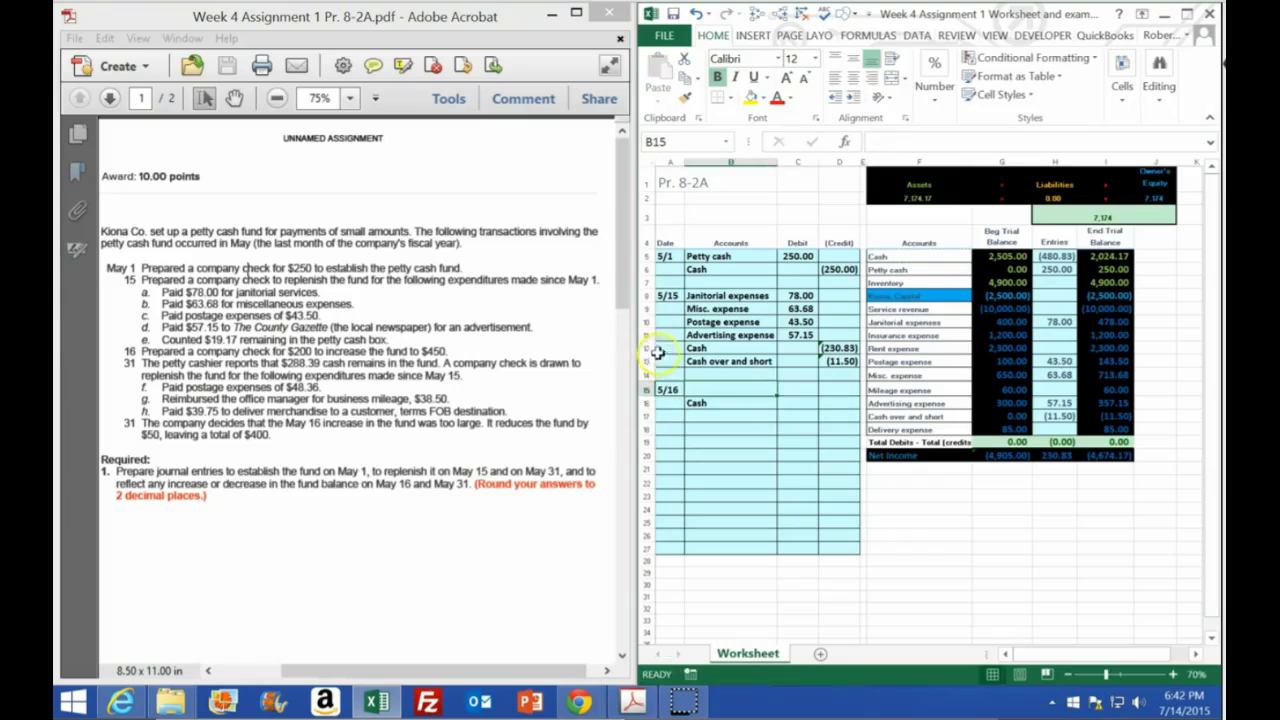
# Copy the Petty cash account name from the trial balance into B15 as the May 16 debit account.
pyautogui.click(899, 269)
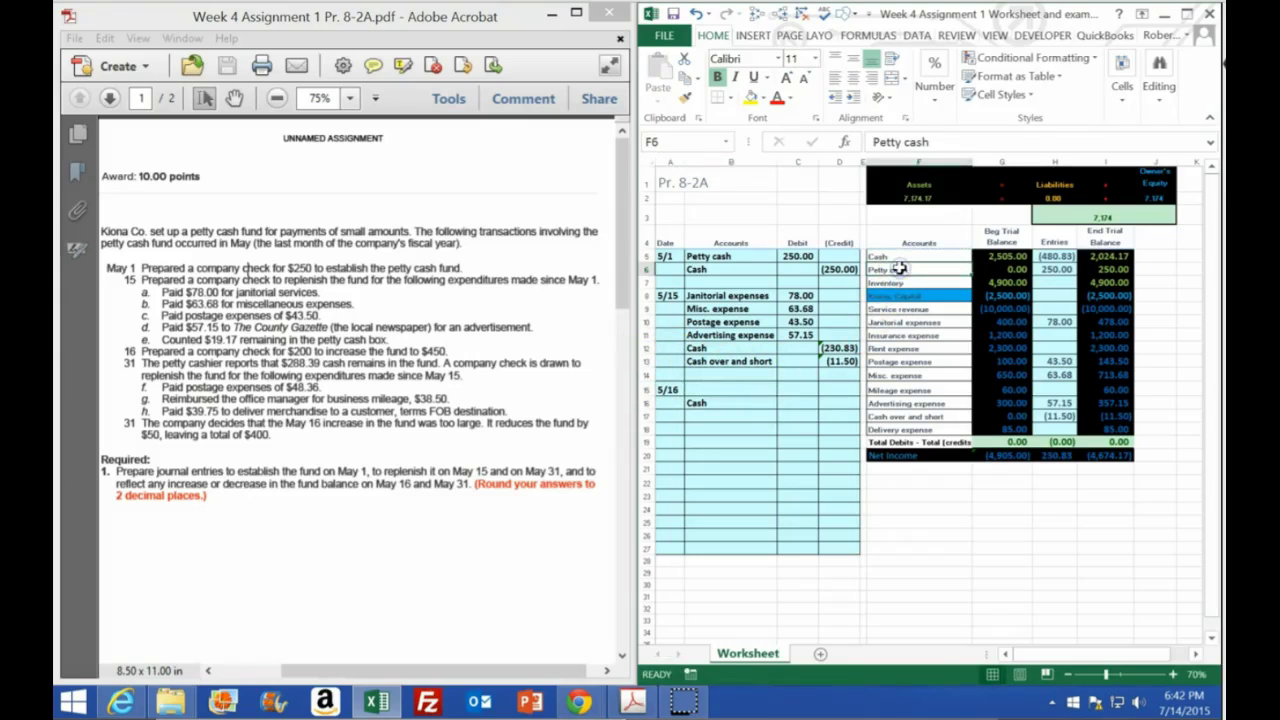
pyautogui.click(1108, 269)
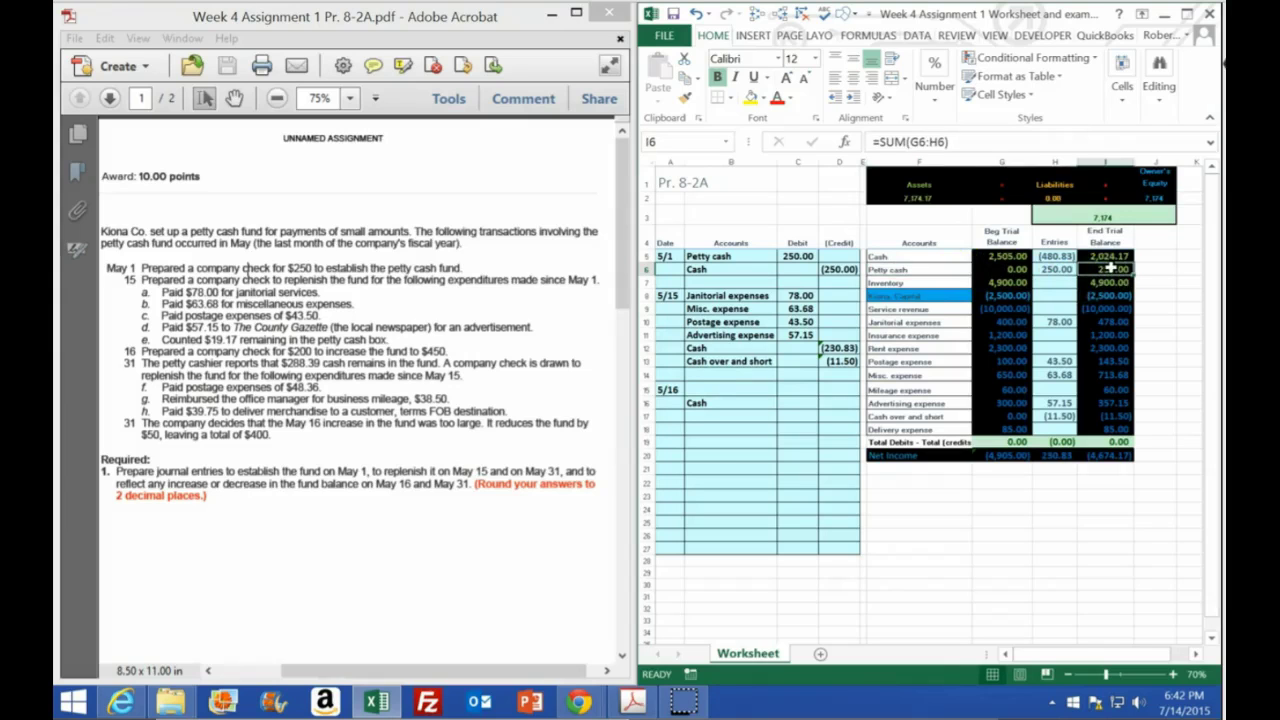
pyautogui.click(899, 270)
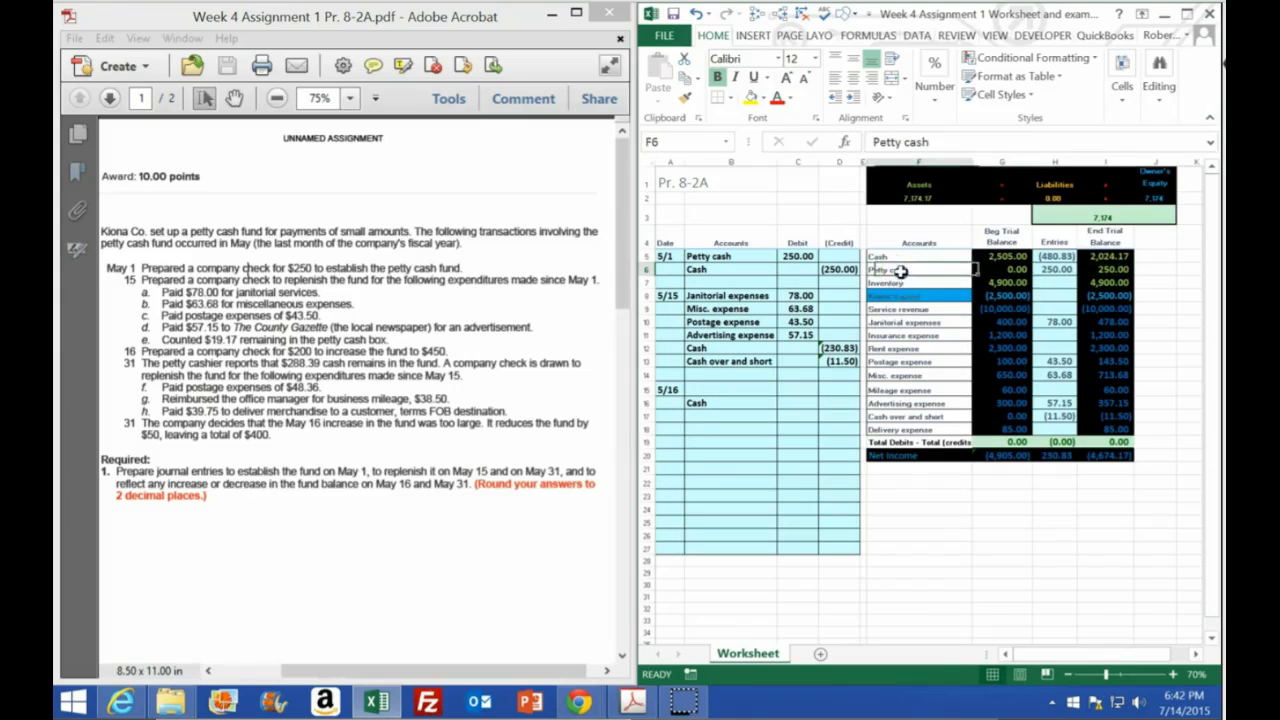
pyautogui.rightClick(900, 271)
pyautogui.click(939, 305)
pyautogui.rightClick(710, 393)
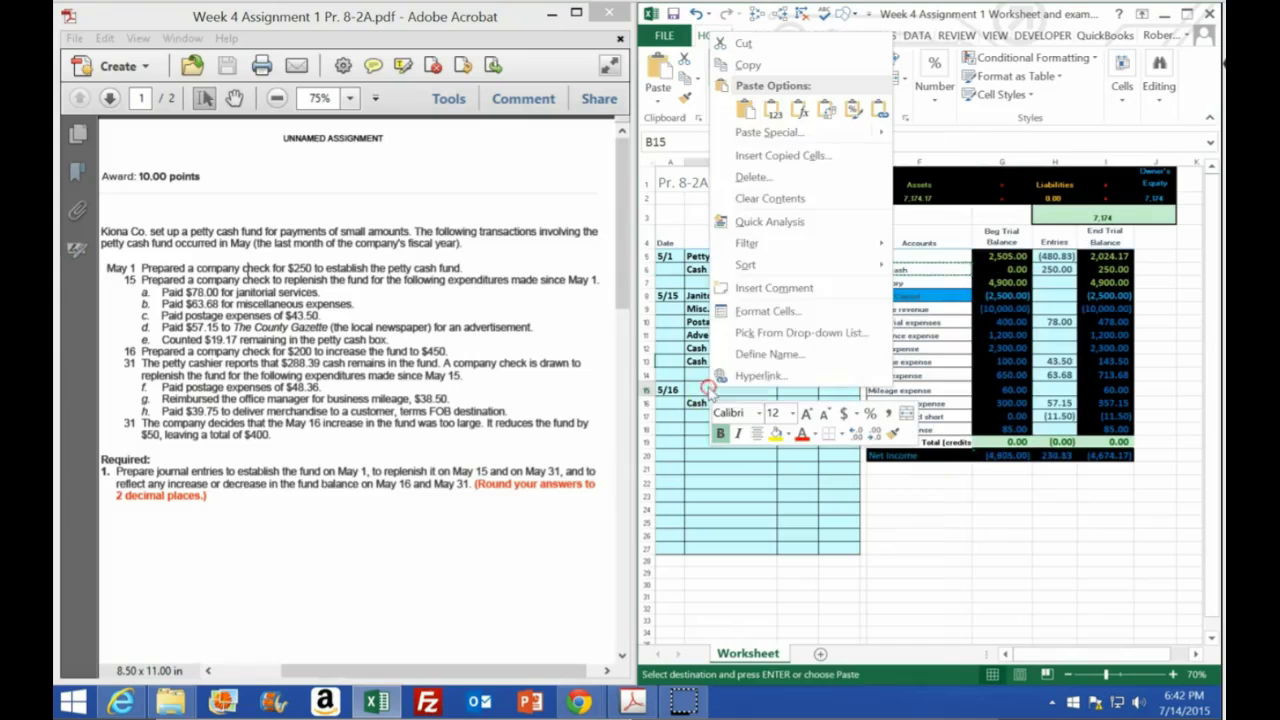
pyautogui.click(746, 108)
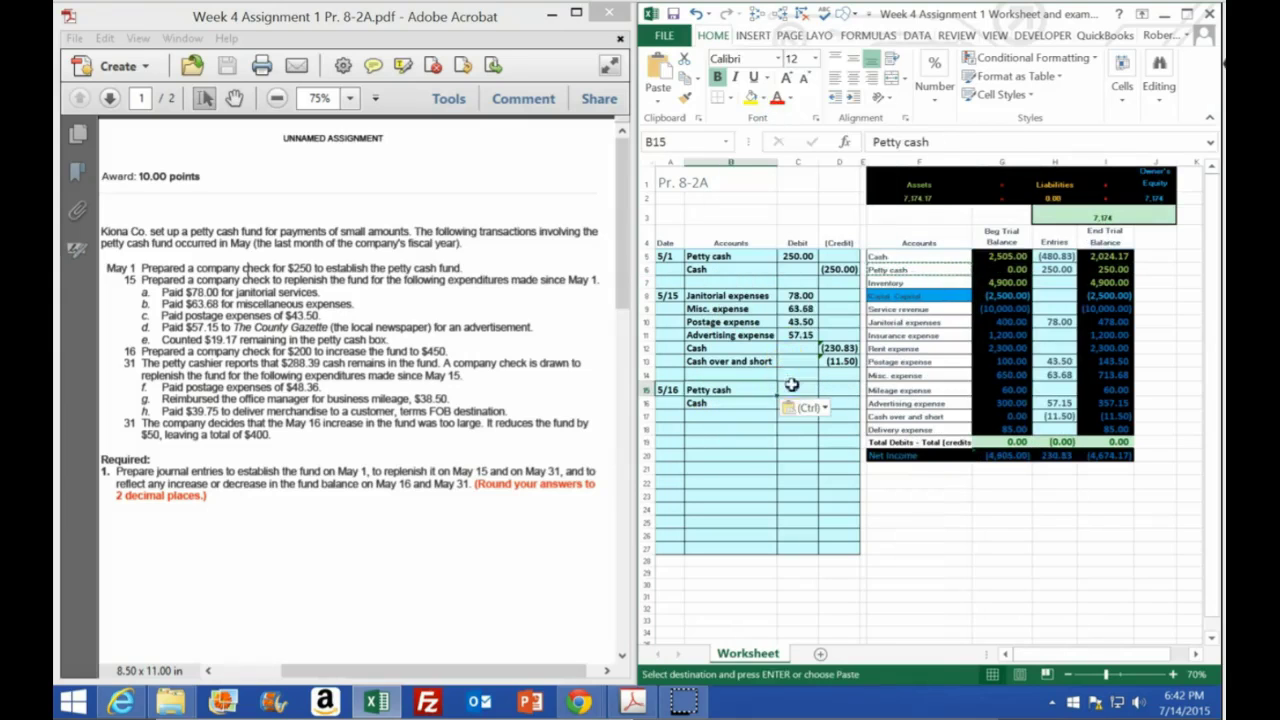
# Enter the May 16 amounts: a 200 debit to Petty cash in C15 and a -200 credit to Cash in D16.
pyautogui.write('200')
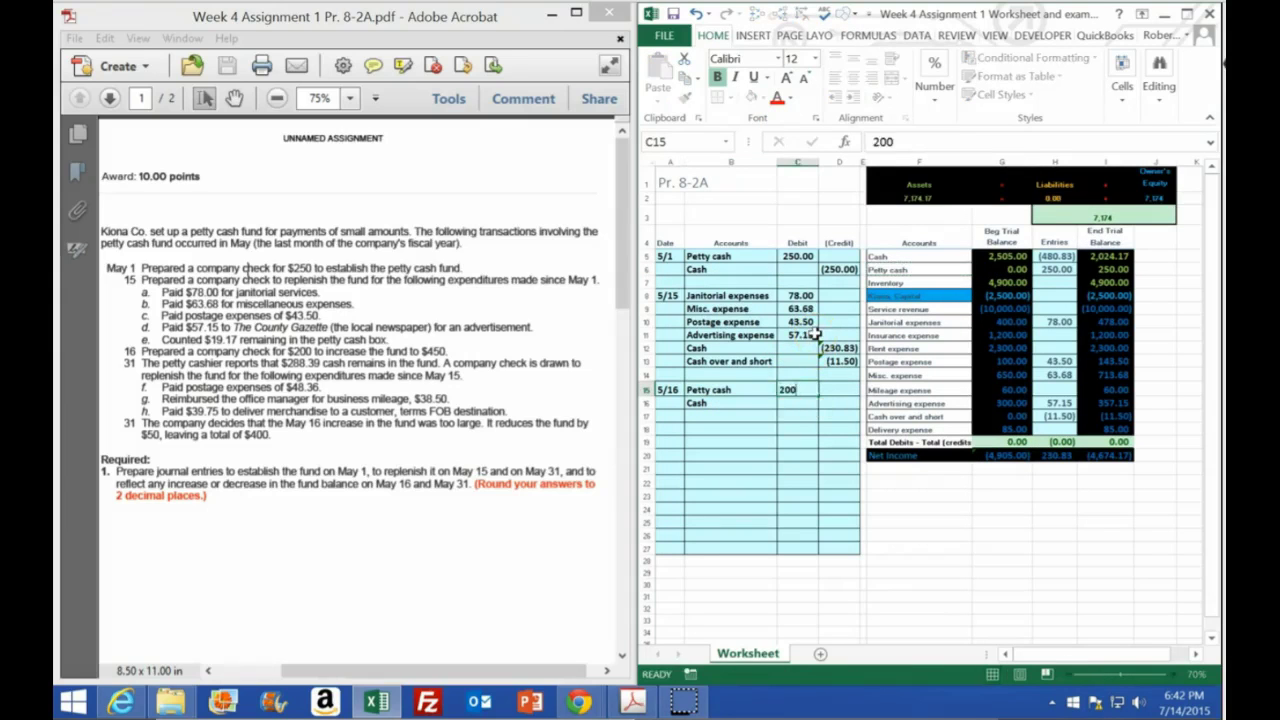
pyautogui.press('Return')
pyautogui.press('Right')
pyautogui.write('-')
pyautogui.write('200')
pyautogui.press('Return')
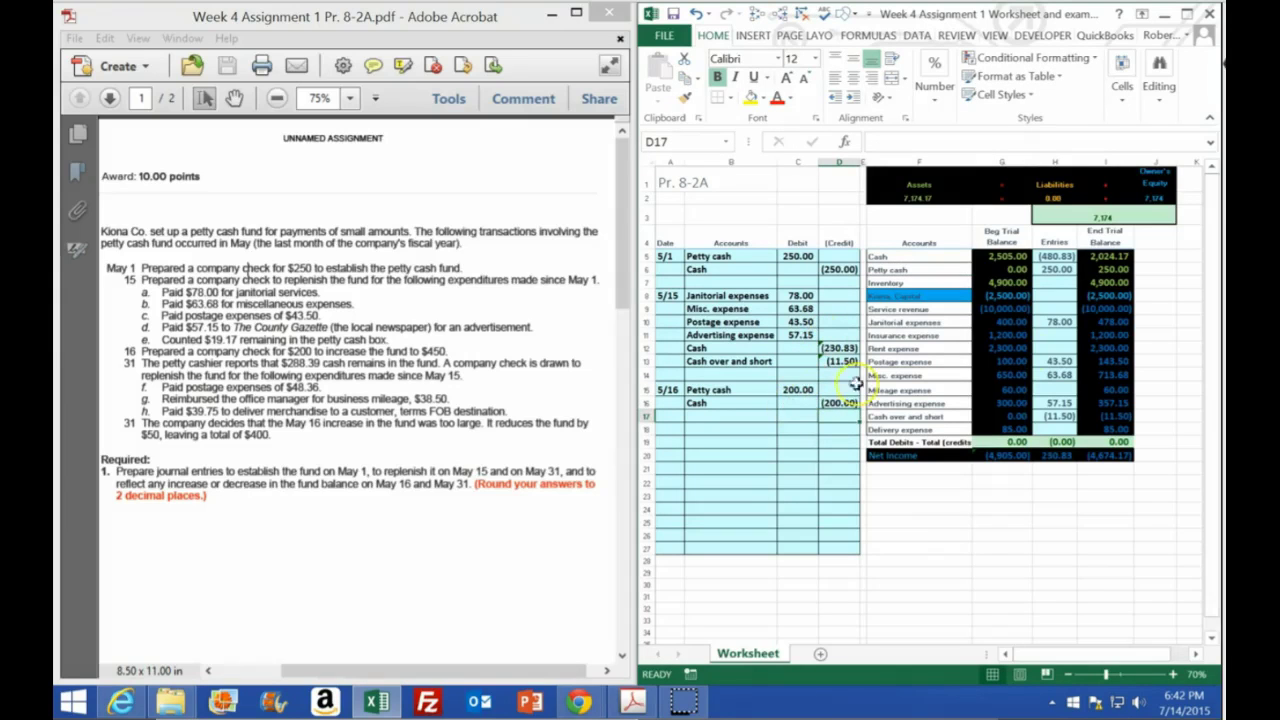
# Add the May 16 Cash credit to the Cash entry in H5 by extending its formula to =D6+D12+D16.
pyautogui.click(1124, 270)
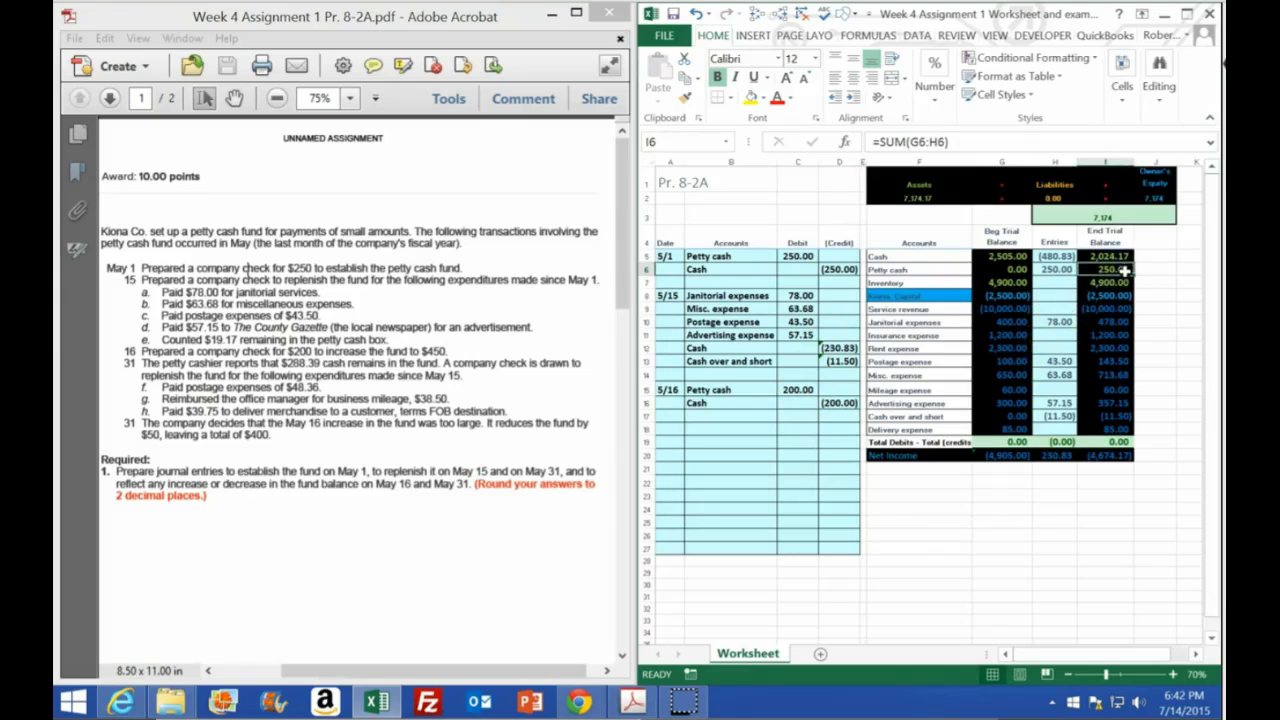
pyautogui.click(1058, 256)
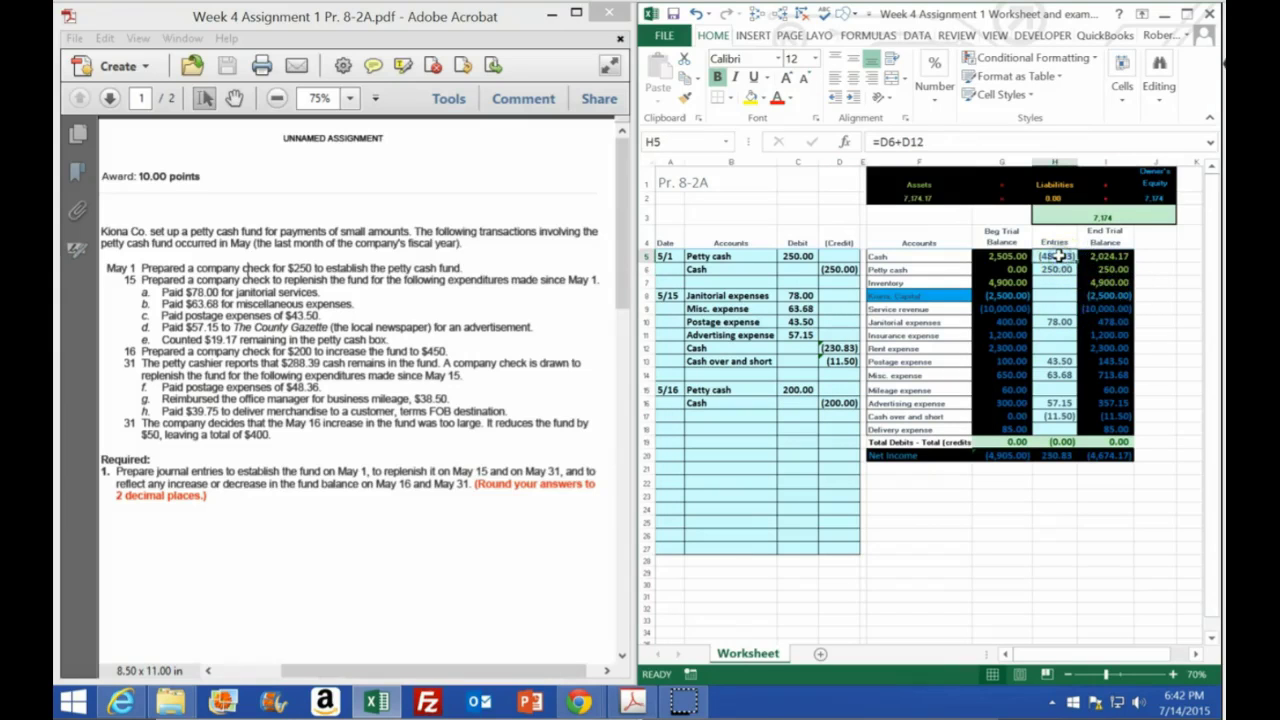
pyautogui.doubleClick(1058, 256)
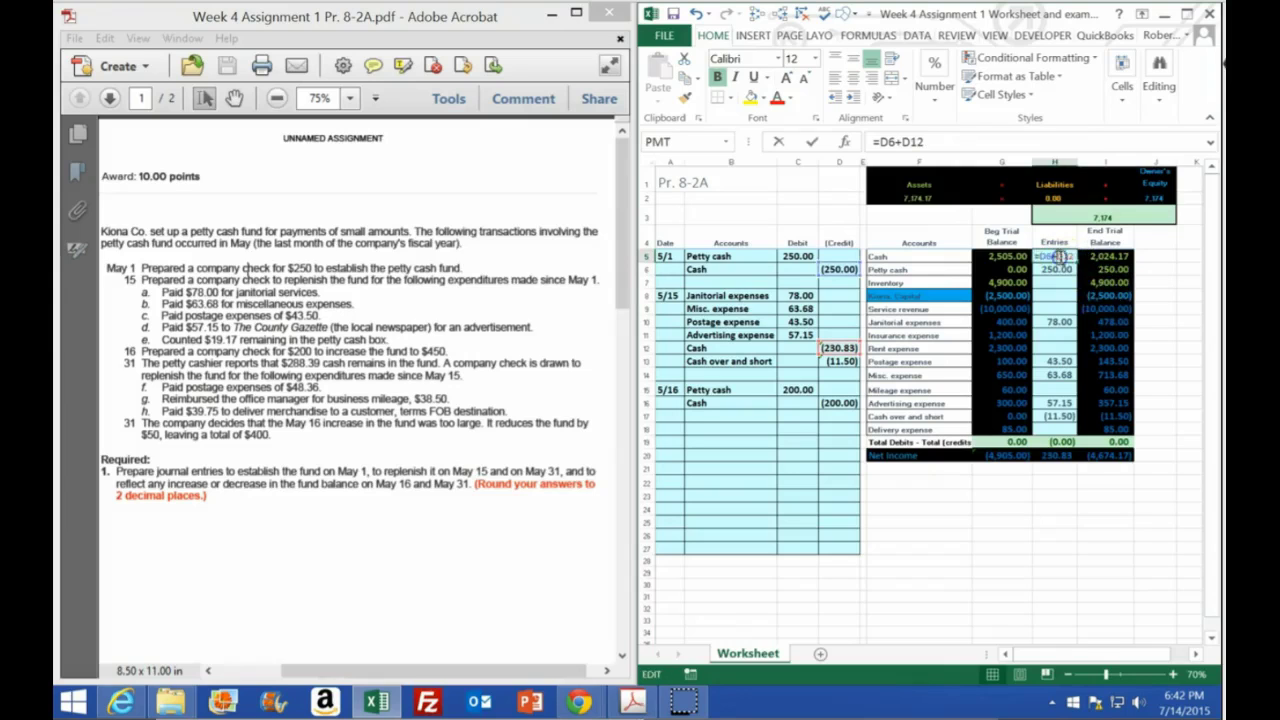
pyautogui.write('+')
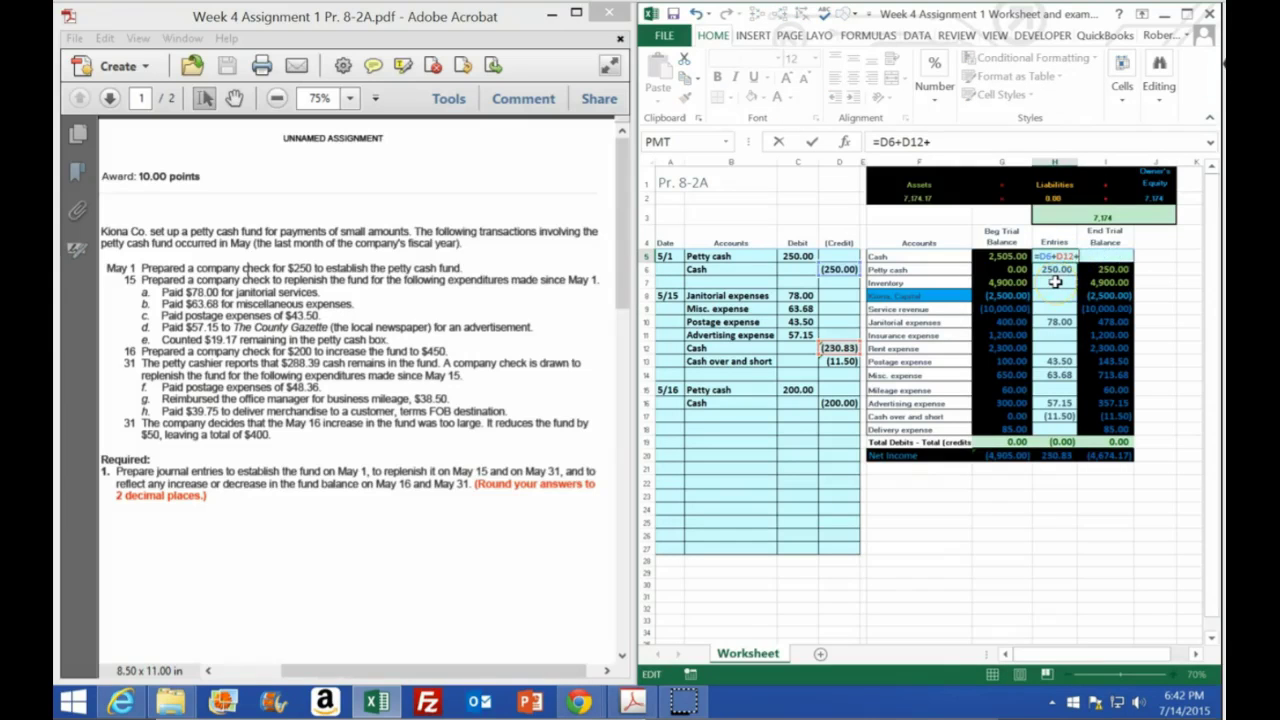
pyautogui.click(840, 402)
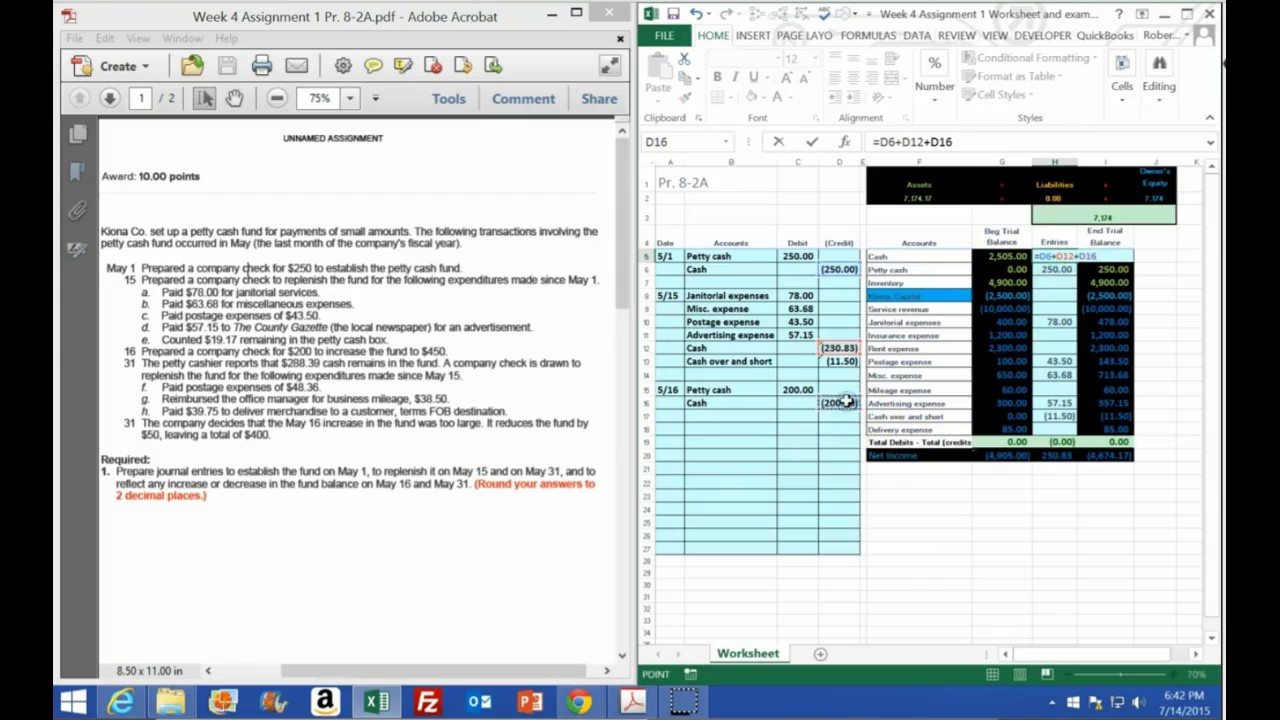
pyautogui.press('Return')
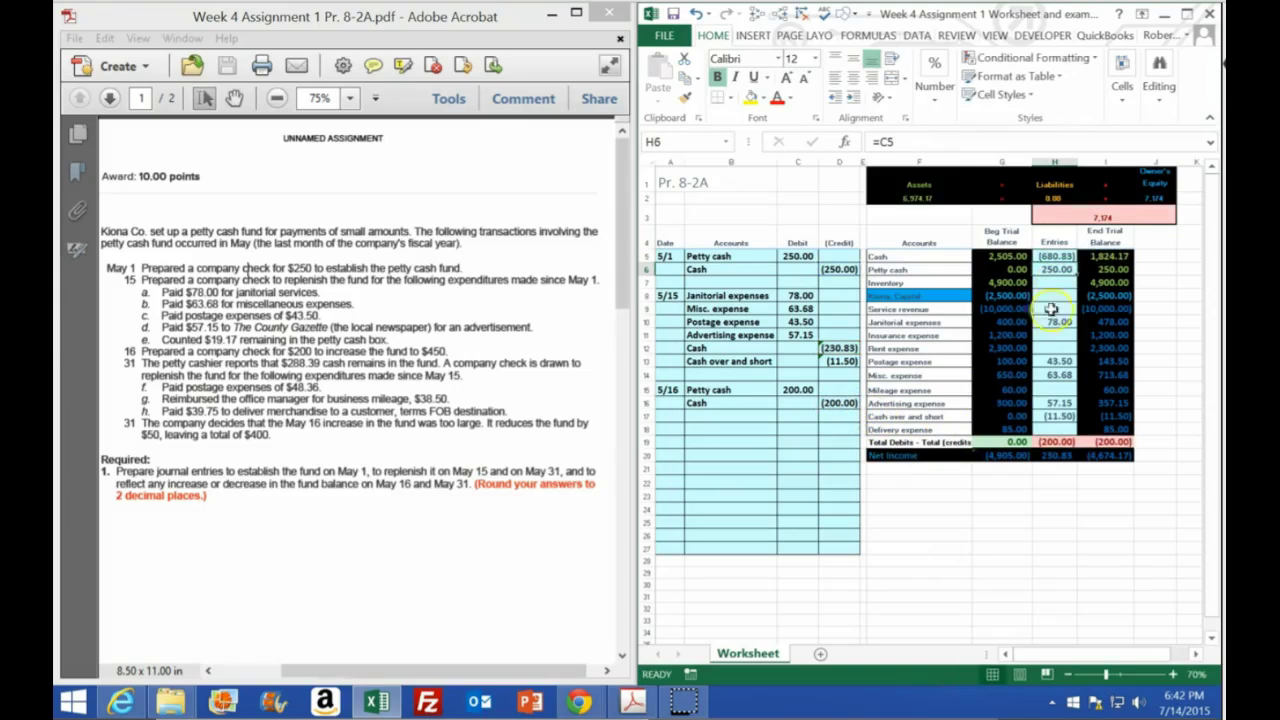
# Add the May 16 Petty cash debit to the Petty cash entry in H6 by extending its formula to =C5+C15.
pyautogui.doubleClick(1055, 270)
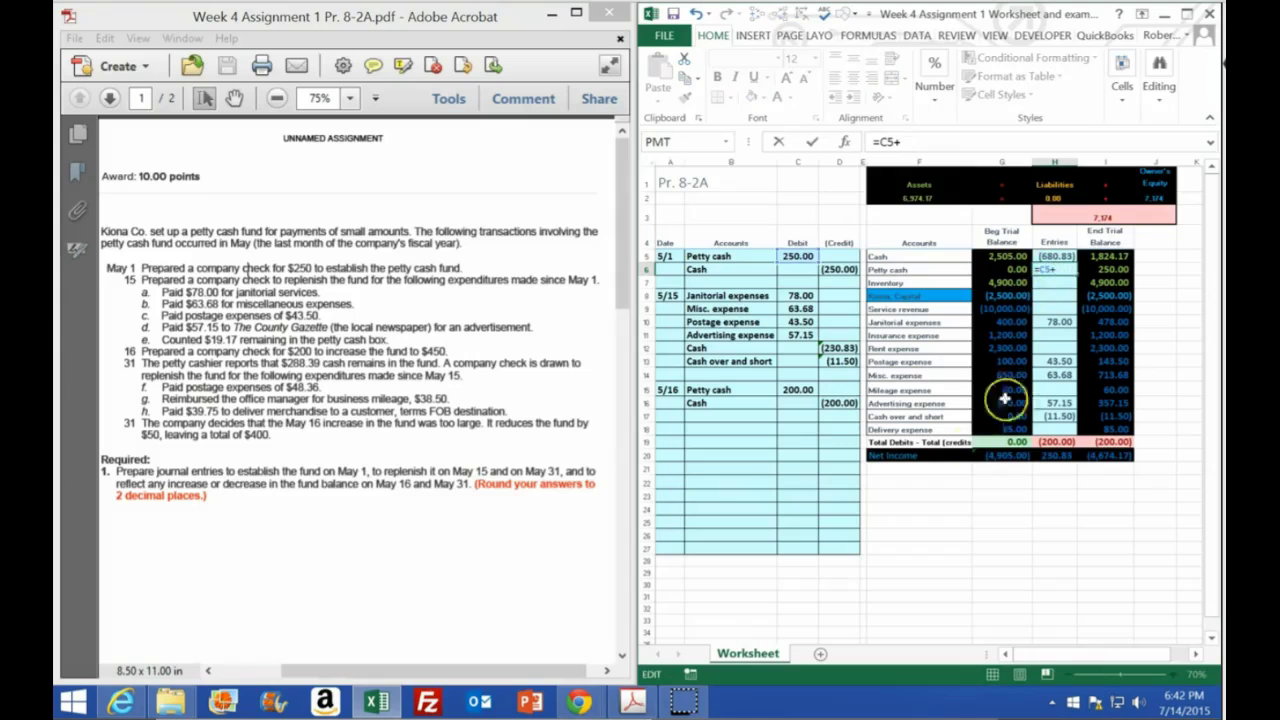
pyautogui.click(797, 391)
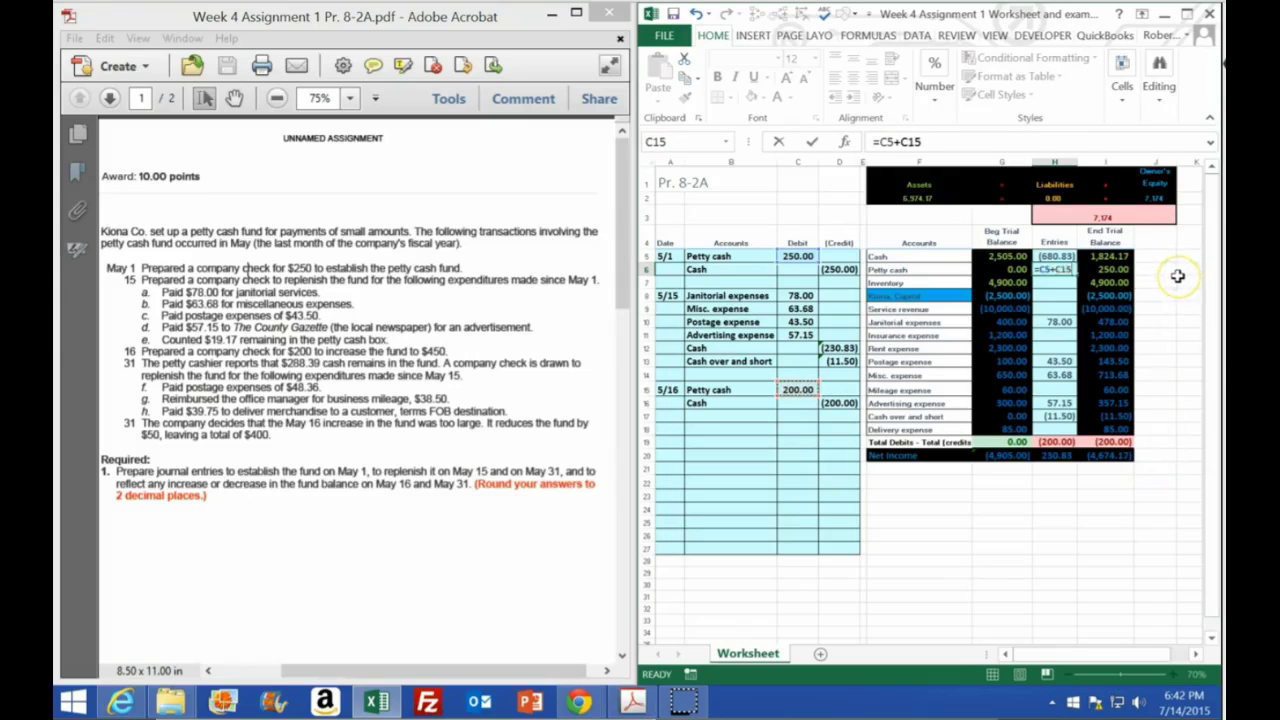
pyautogui.press('Return')
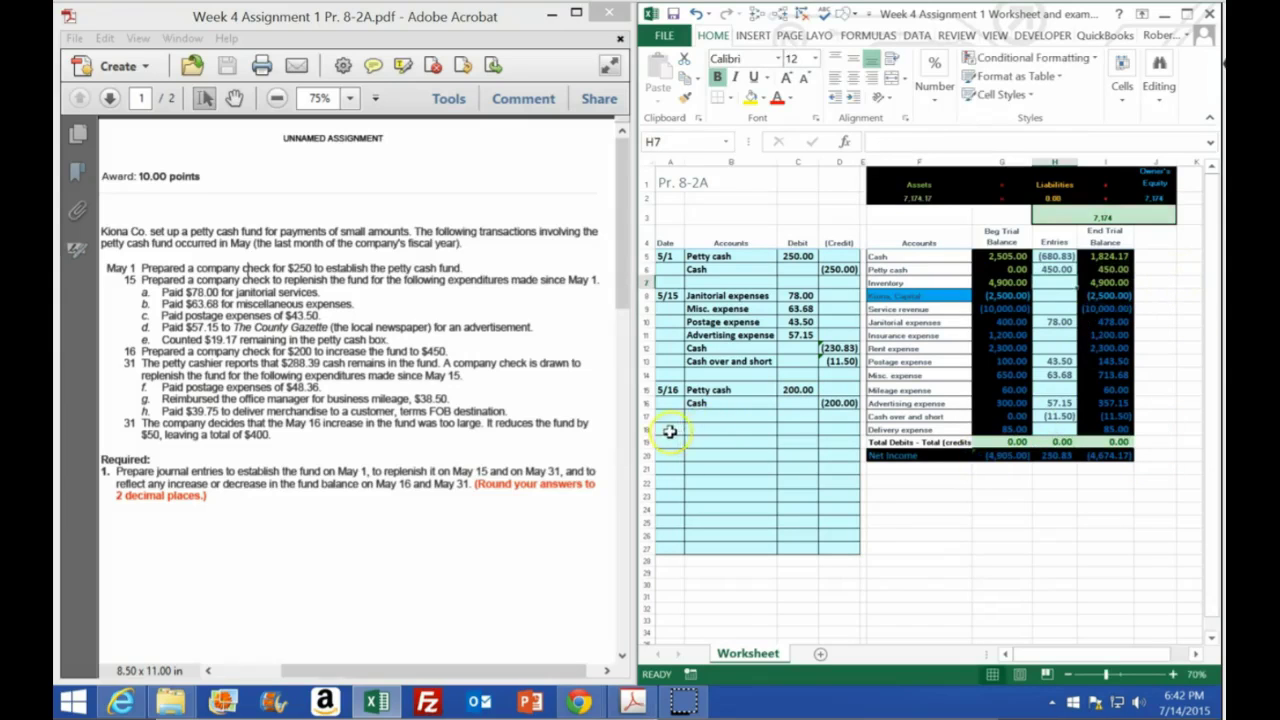
# Date the next journal entry 5/31 in A18.
pyautogui.click(669, 431)
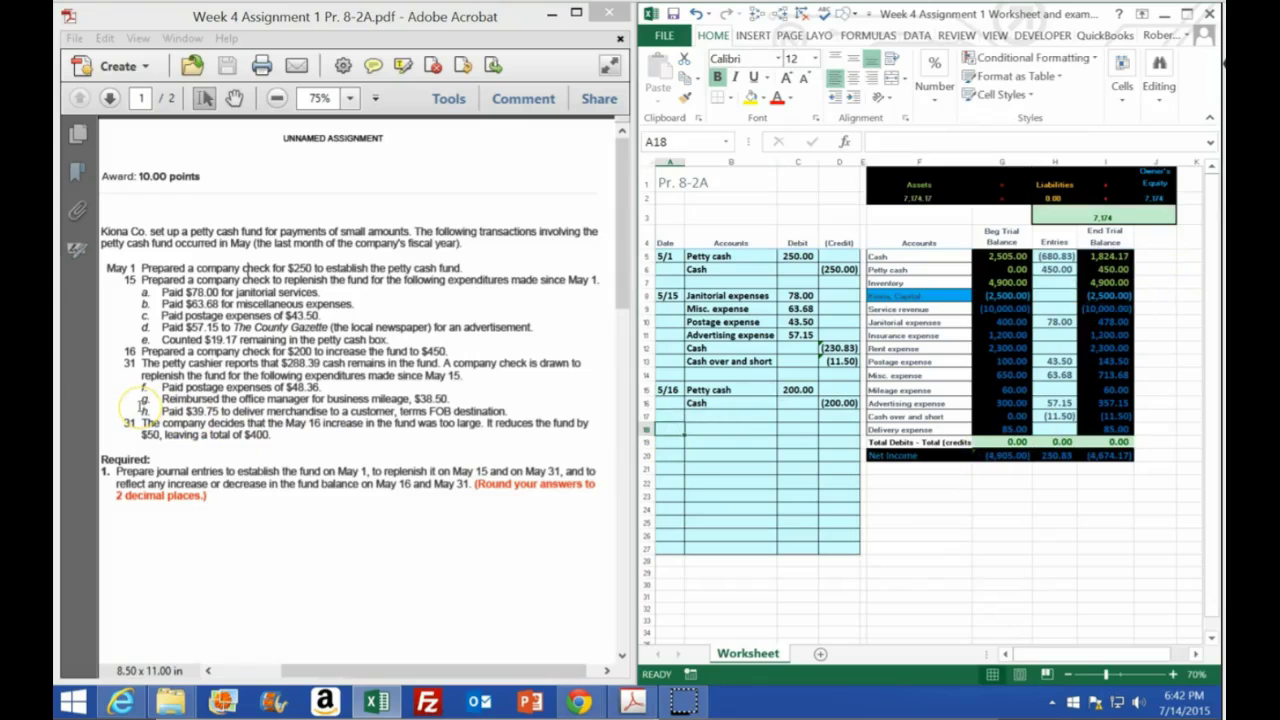
pyautogui.write('5/')
pyautogui.press('Return')
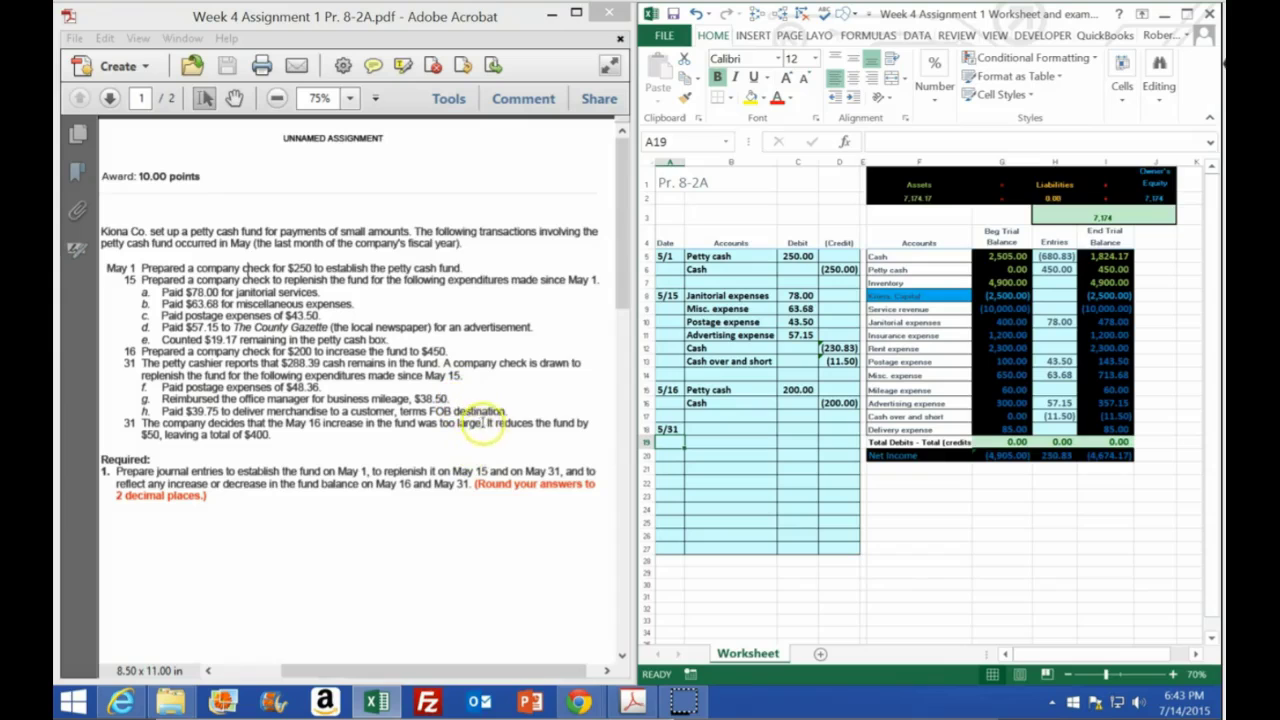
# Copy the Cash account name from F5 of the trial balance into B21 as a value for the May 31 entry.
pyautogui.click(1112, 257)
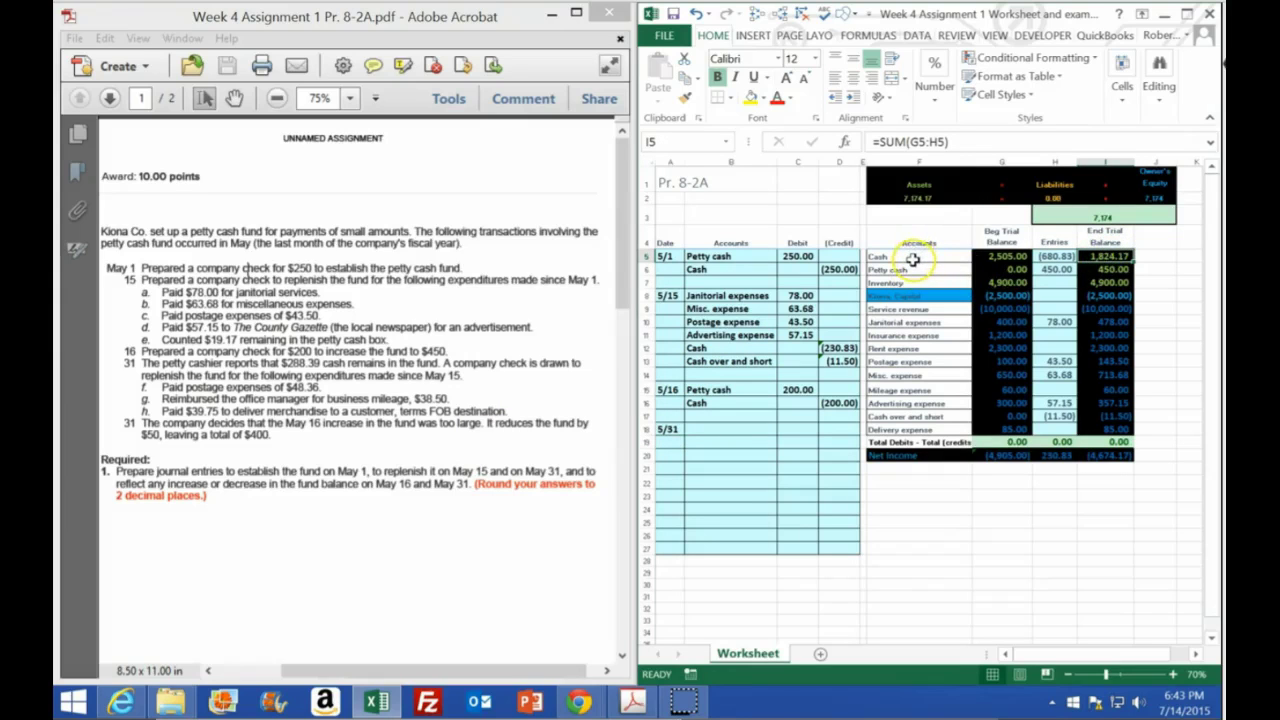
pyautogui.rightClick(912, 257)
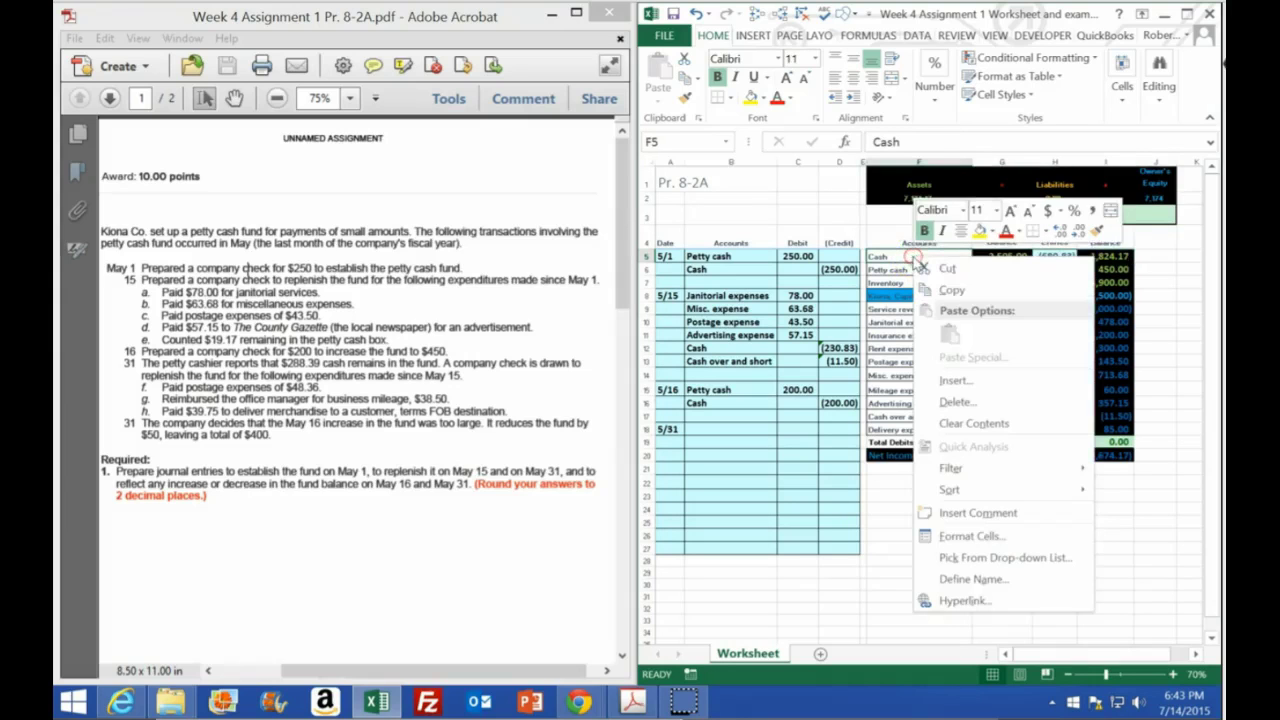
pyautogui.click(940, 291)
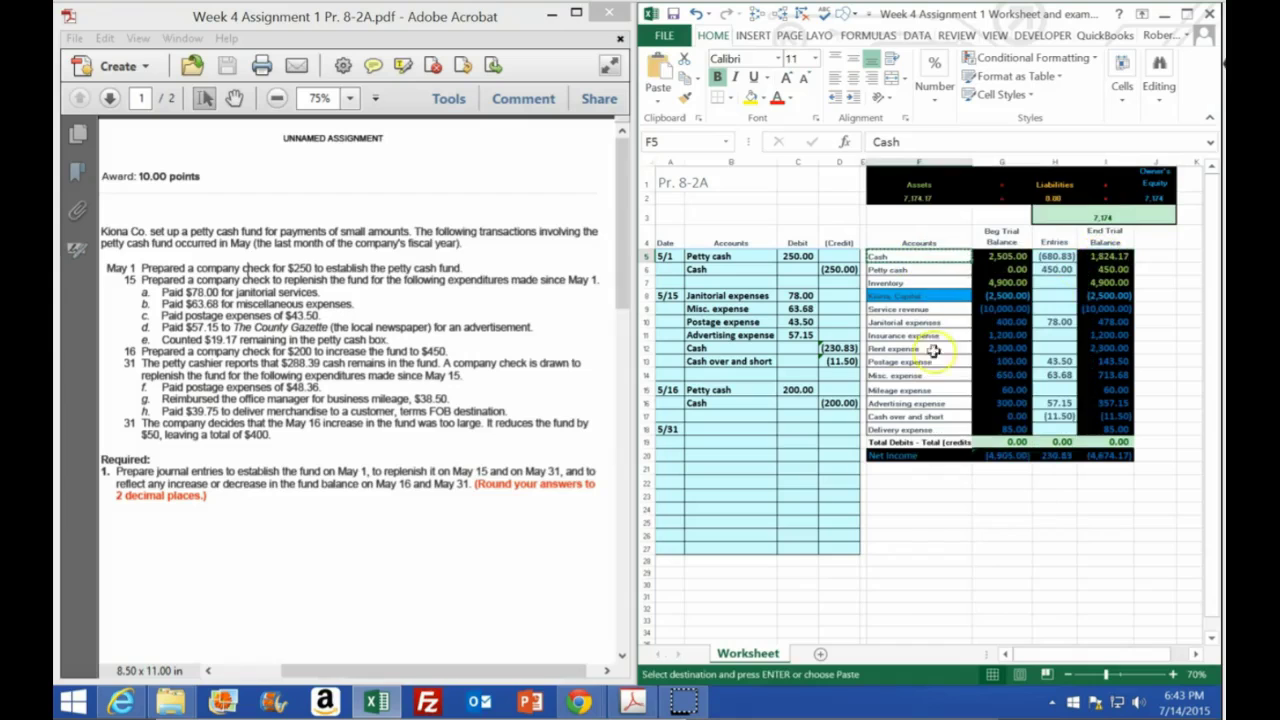
pyautogui.click(716, 428)
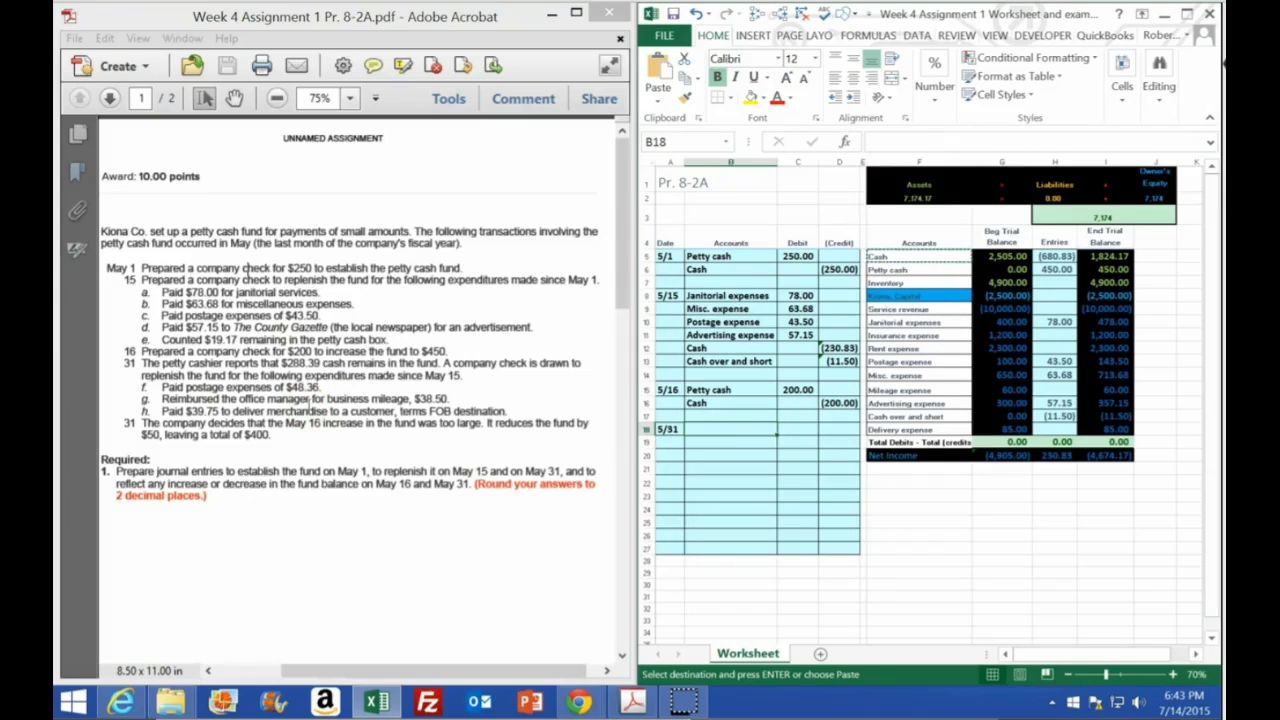
pyautogui.press('Down')
pyautogui.press('Down')
pyautogui.press('Down')
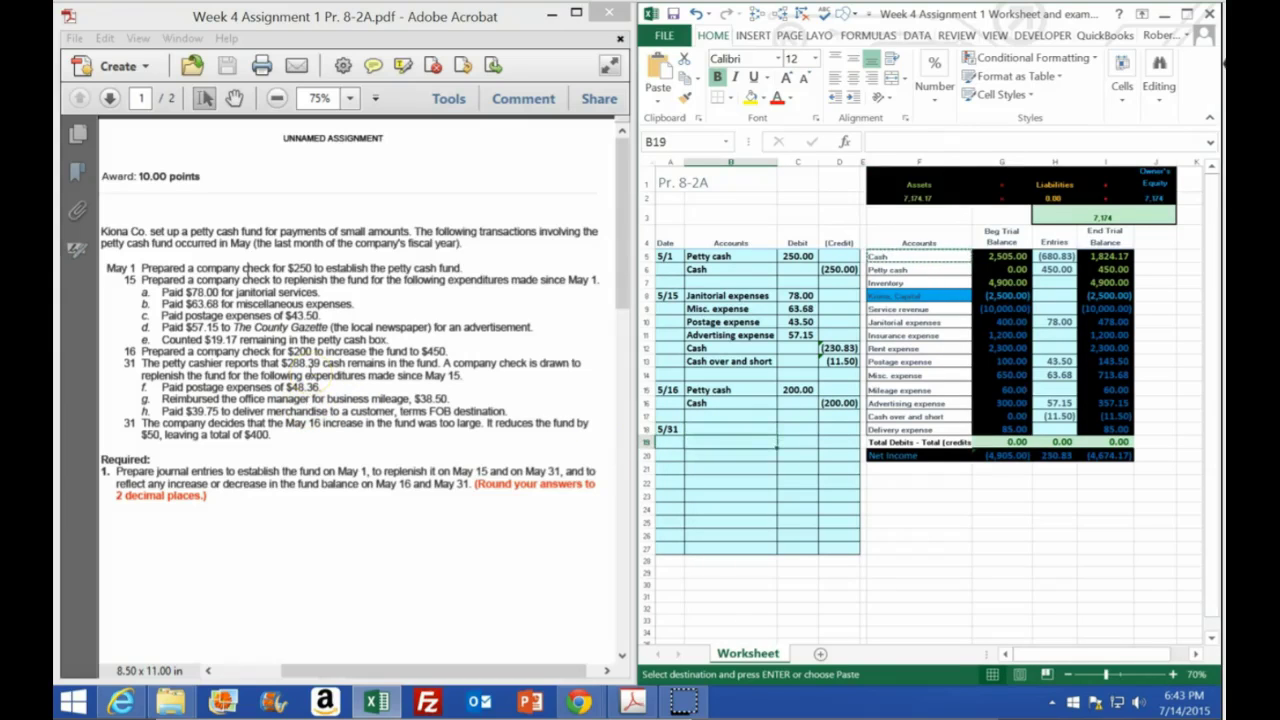
pyautogui.rightClick(724, 471)
pyautogui.click(788, 192)
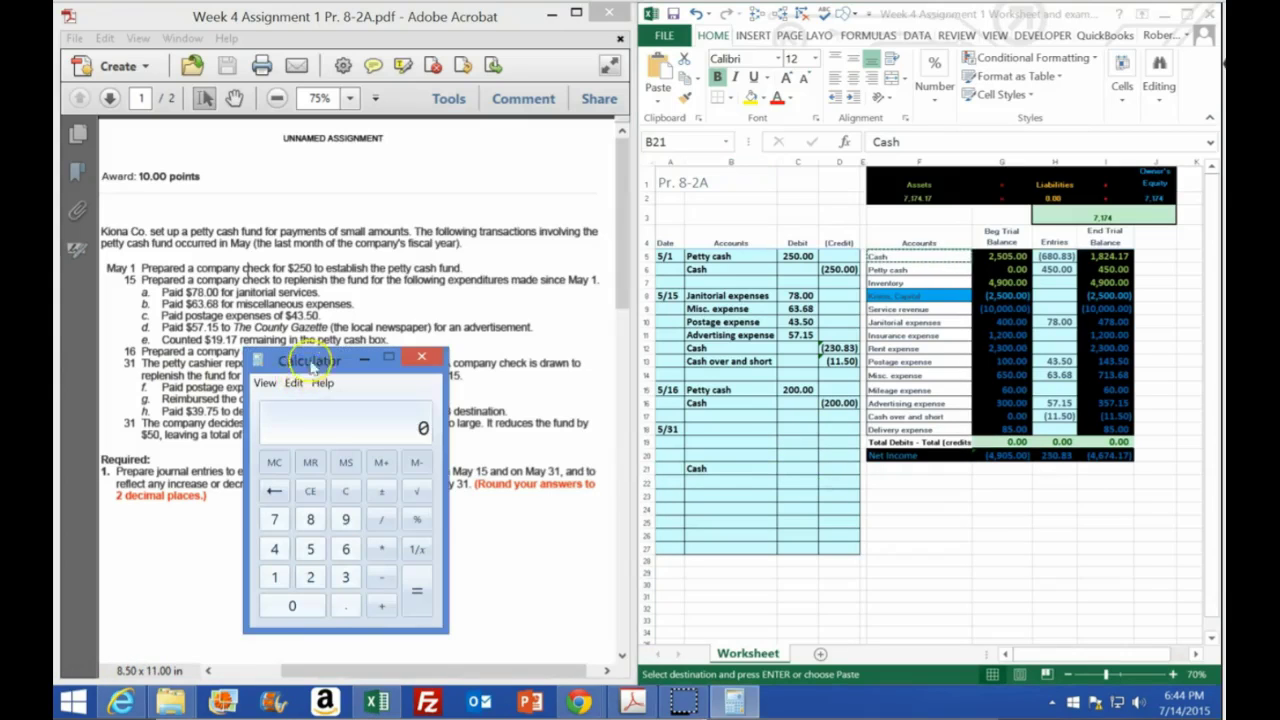
# In Calculator, subtract the 288.39 of remaining cash from the 450 petty cash fund.
pyautogui.moveTo(297, 358); pyautogui.dragTo(302, 413)
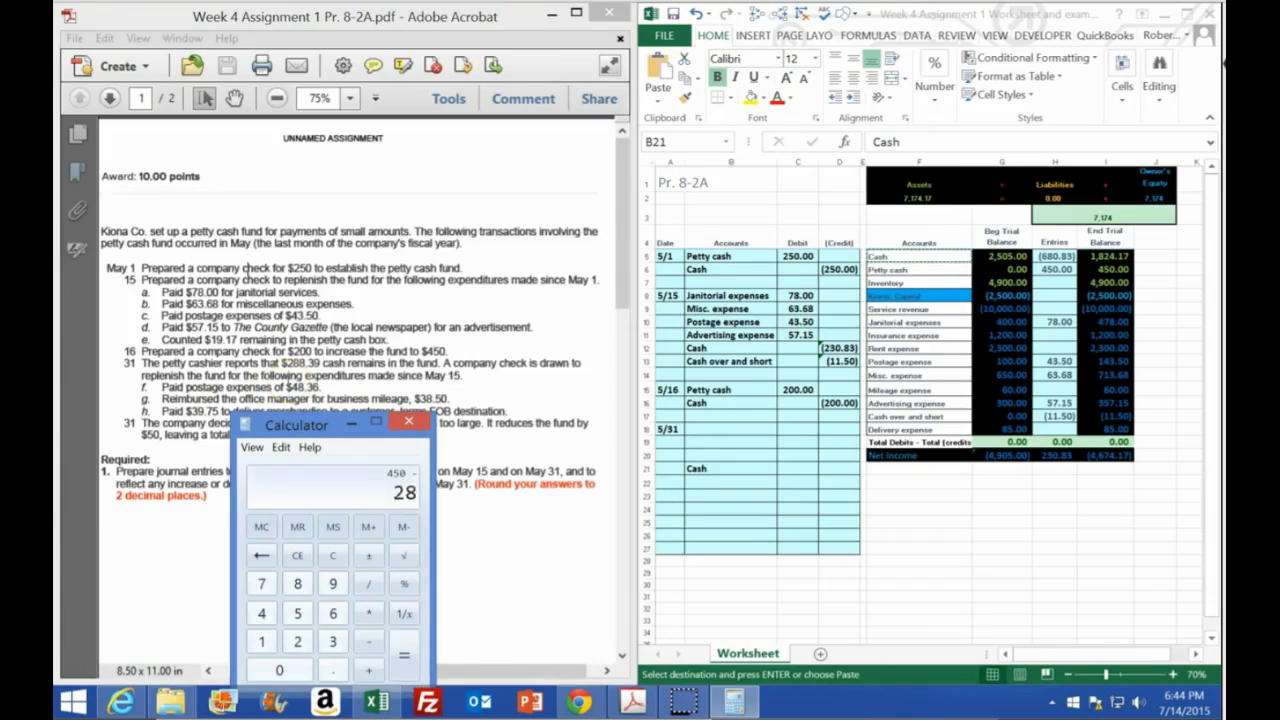
pyautogui.write('.39')
pyautogui.press('Return')
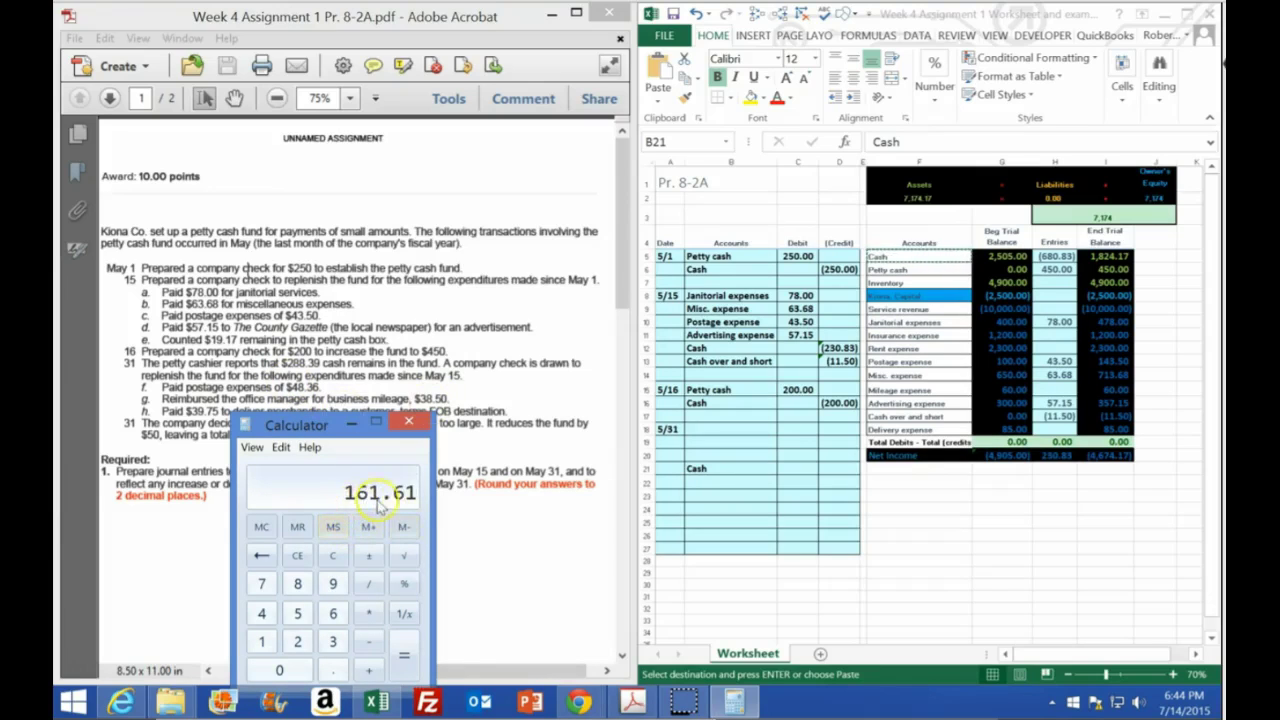
# Close Calculator and enter the May 31 Cash credit in D21 as -(450-288.39).
pyautogui.click(862, 463)
pyautogui.click(852, 465)
pyautogui.click(409, 426)
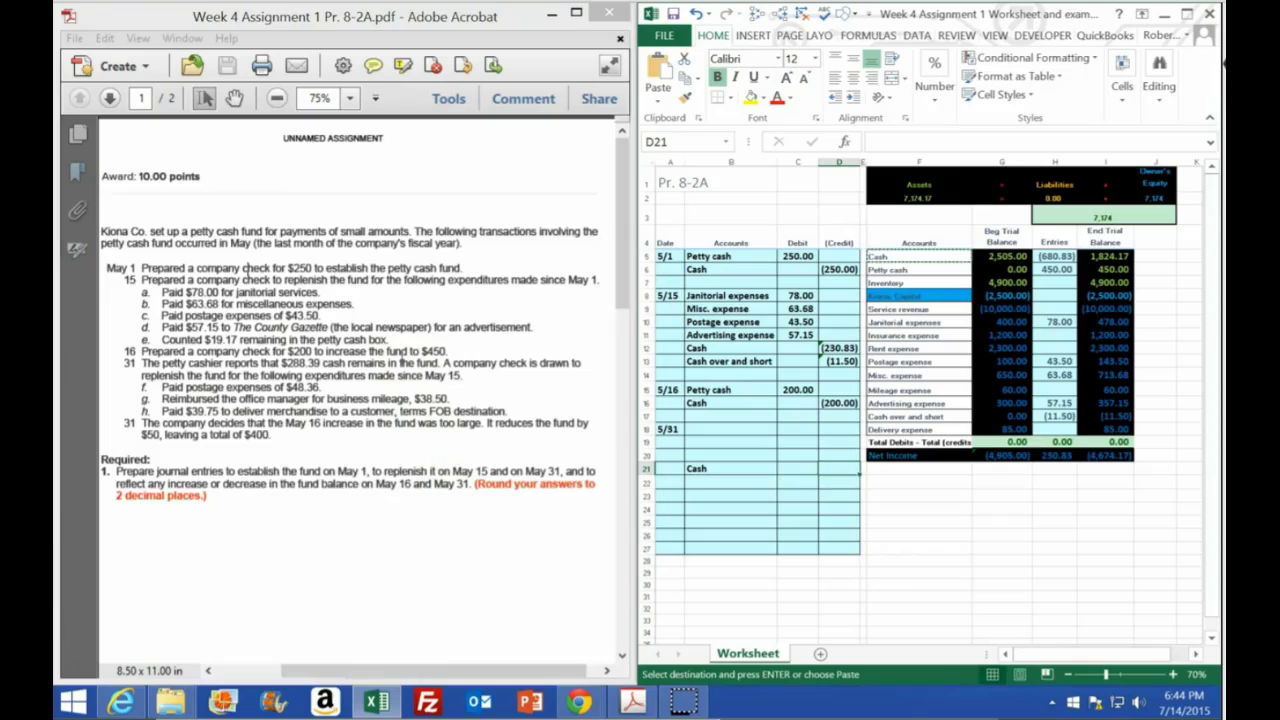
pyautogui.write('-(450-')
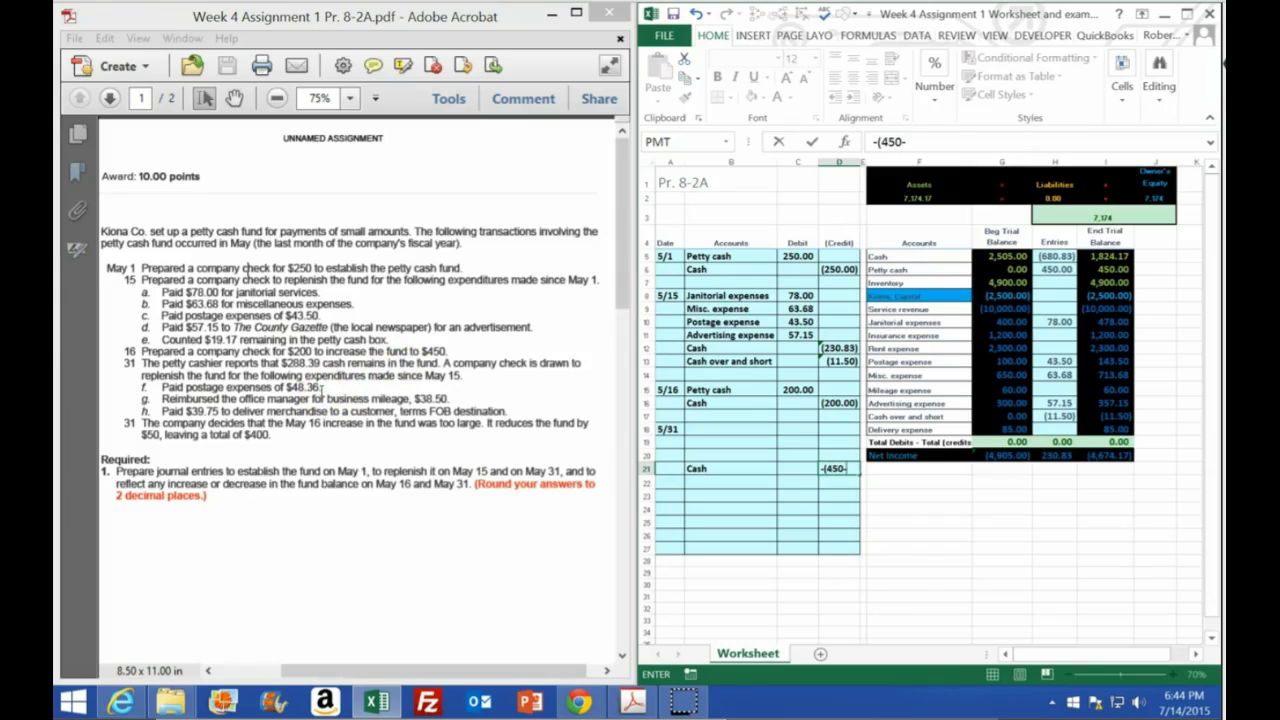
pyautogui.write('.39')
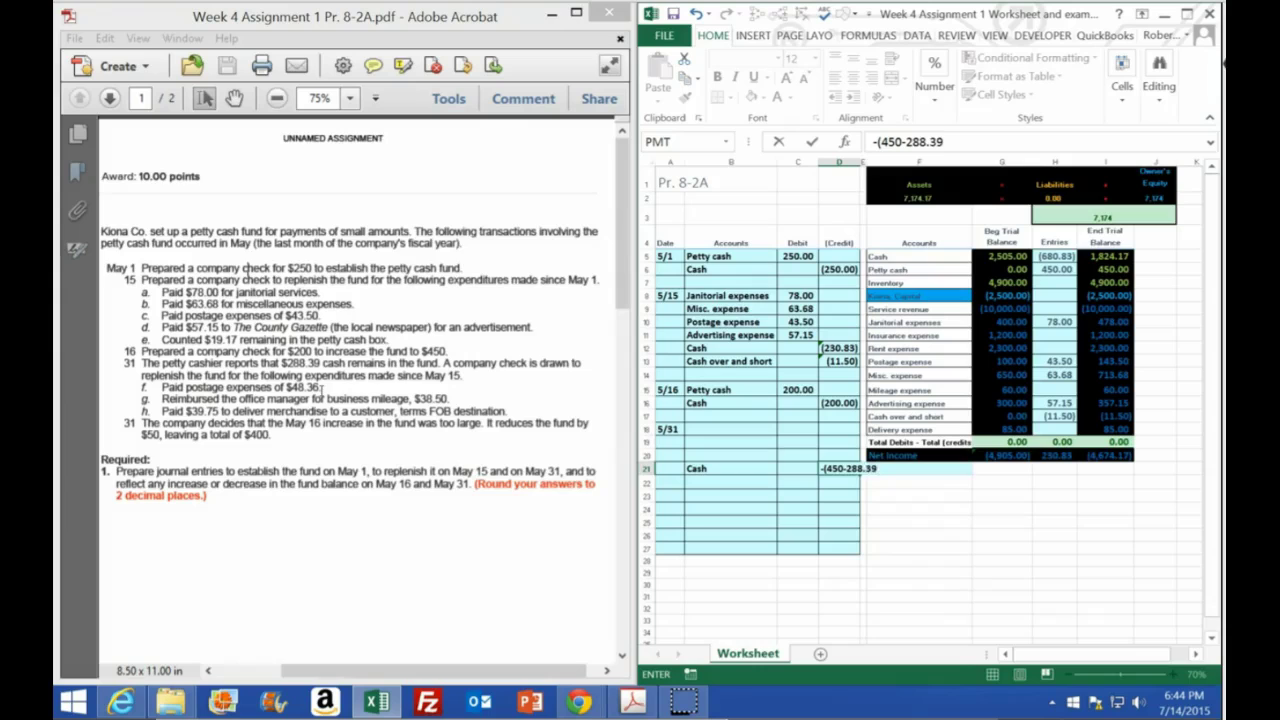
pyautogui.press('Return')
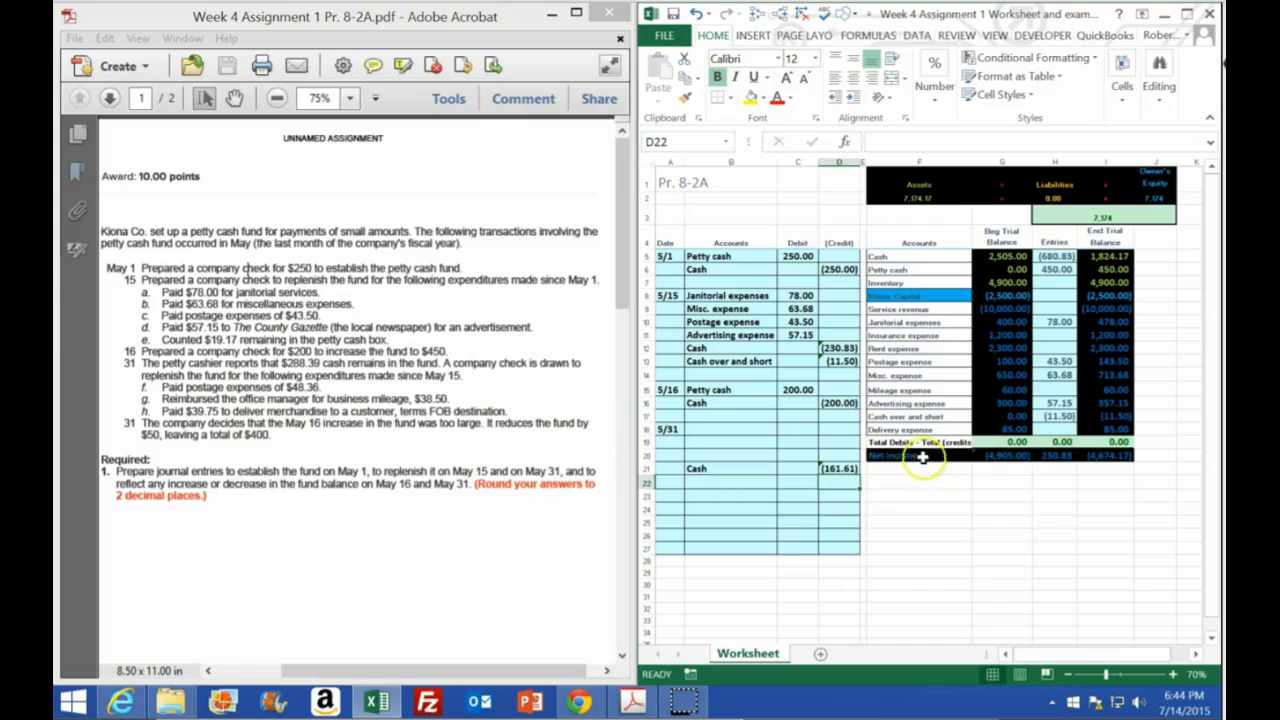
# Copy the Postage expense account name from F13 into B18 as a value and enter its 48.36 debit in C18.
pyautogui.click(918, 363)
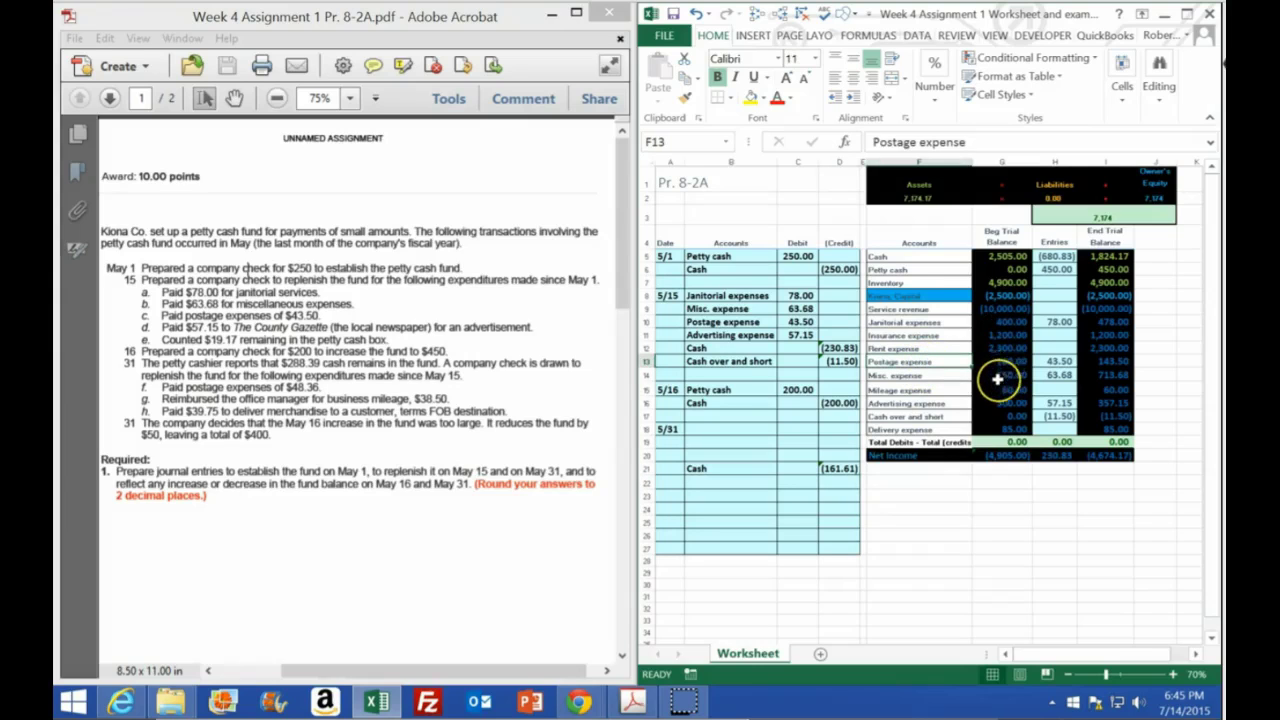
pyautogui.rightClick(916, 362)
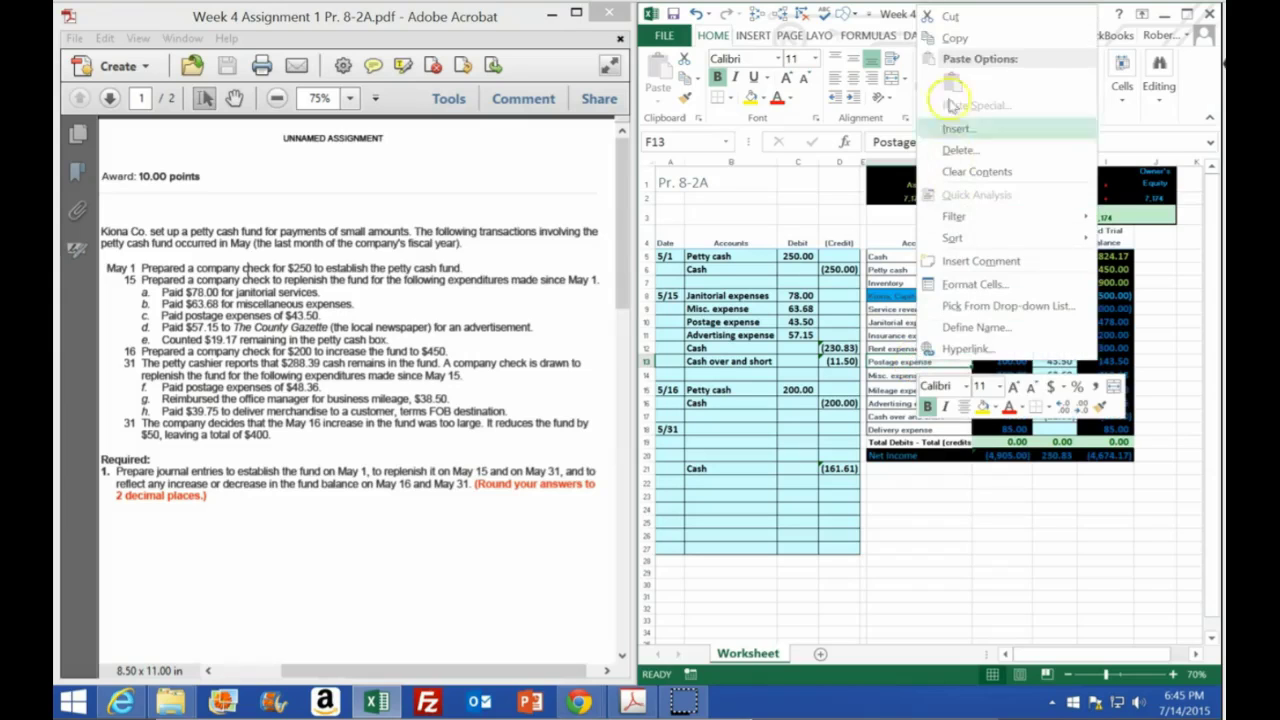
pyautogui.click(1017, 30)
pyautogui.rightClick(712, 430)
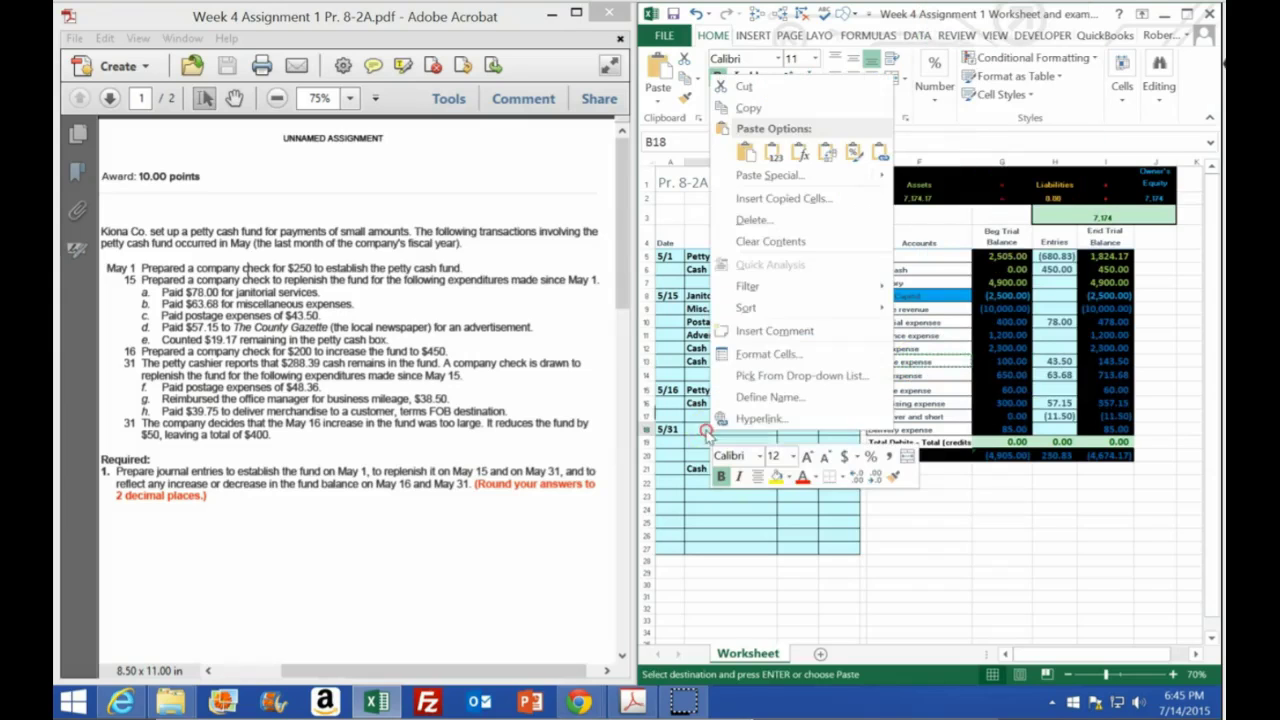
pyautogui.click(771, 155)
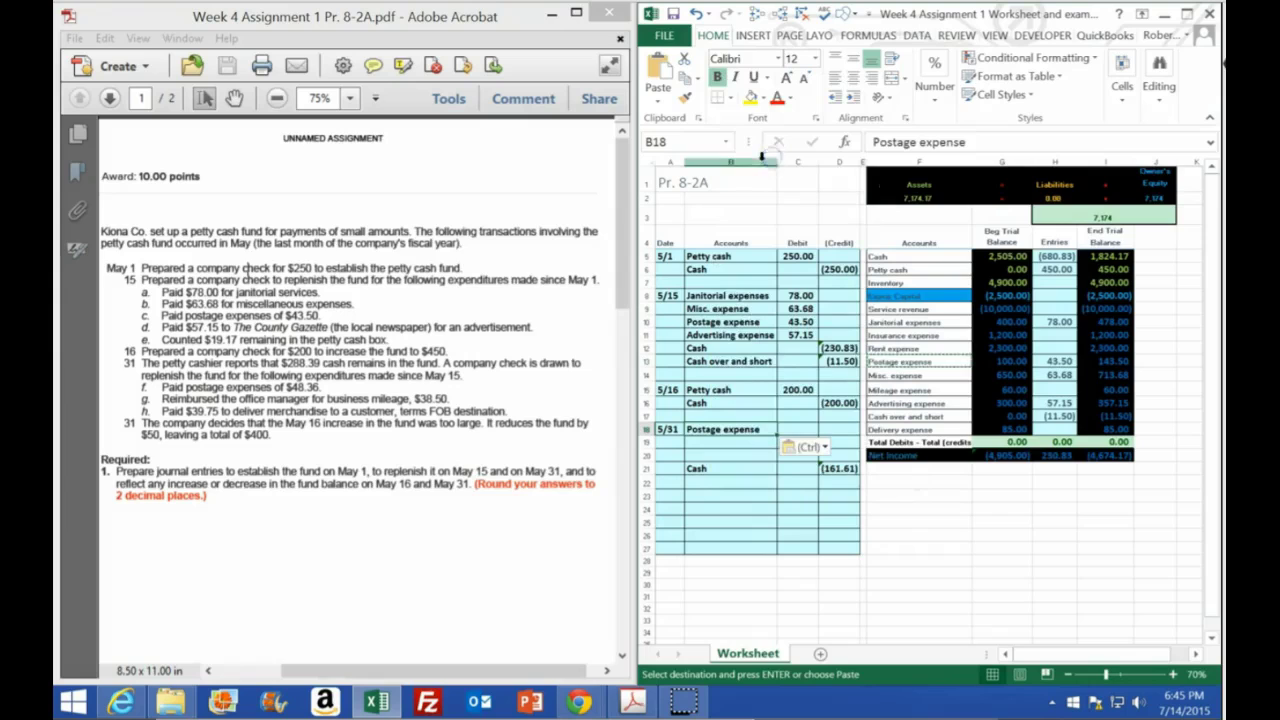
pyautogui.click(795, 428)
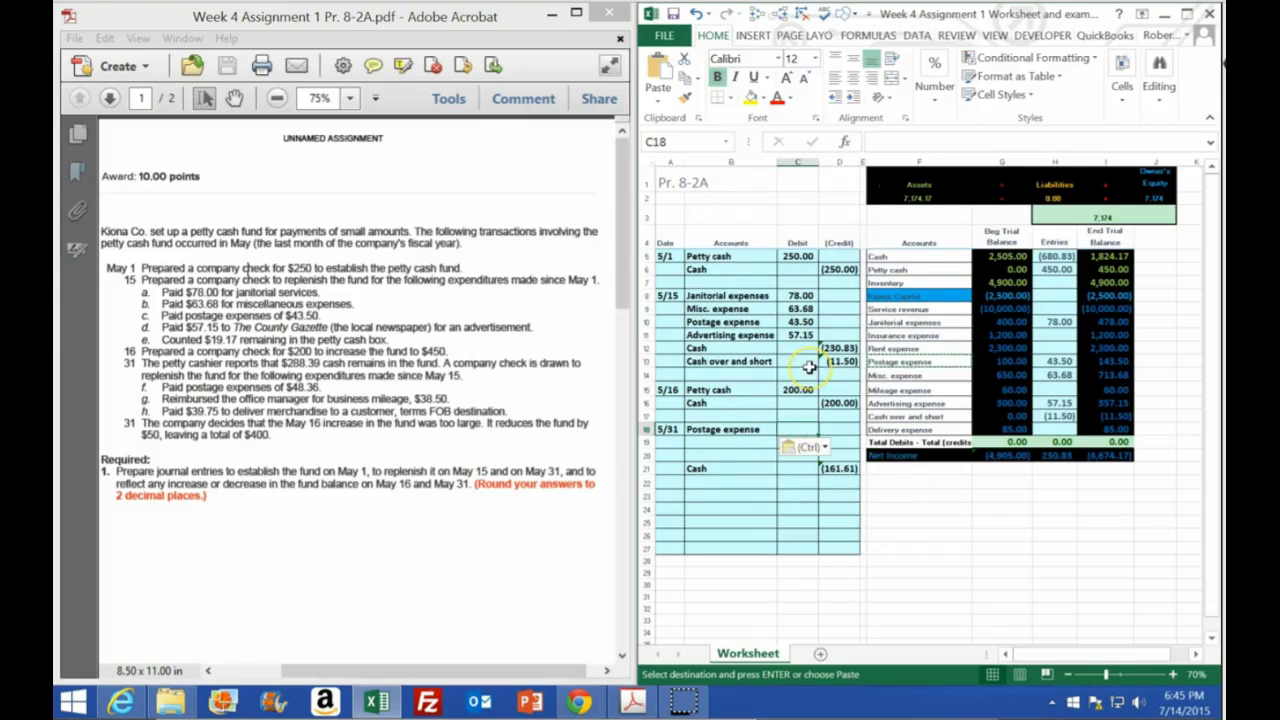
pyautogui.write('48.36')
pyautogui.press('Return')
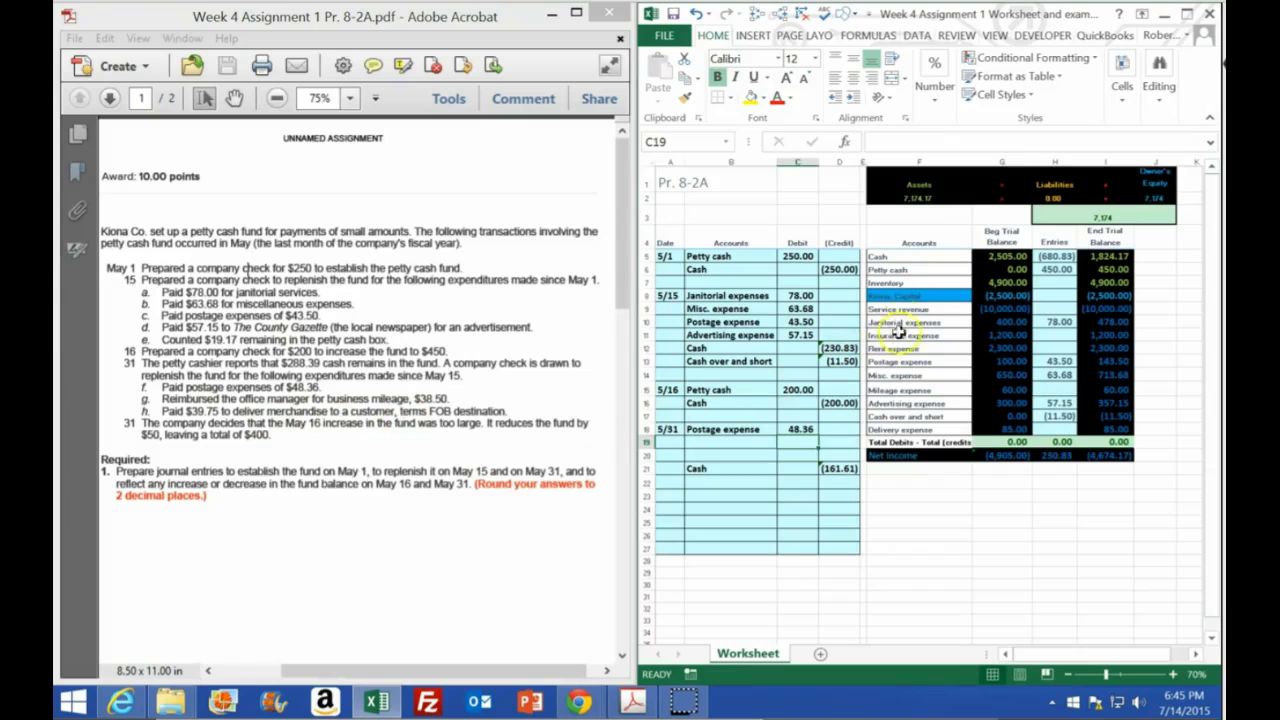
# Copy the Mileage expense account name from F15 into B19 as a value and enter its 38.5 debit in C19.
pyautogui.click(907, 391)
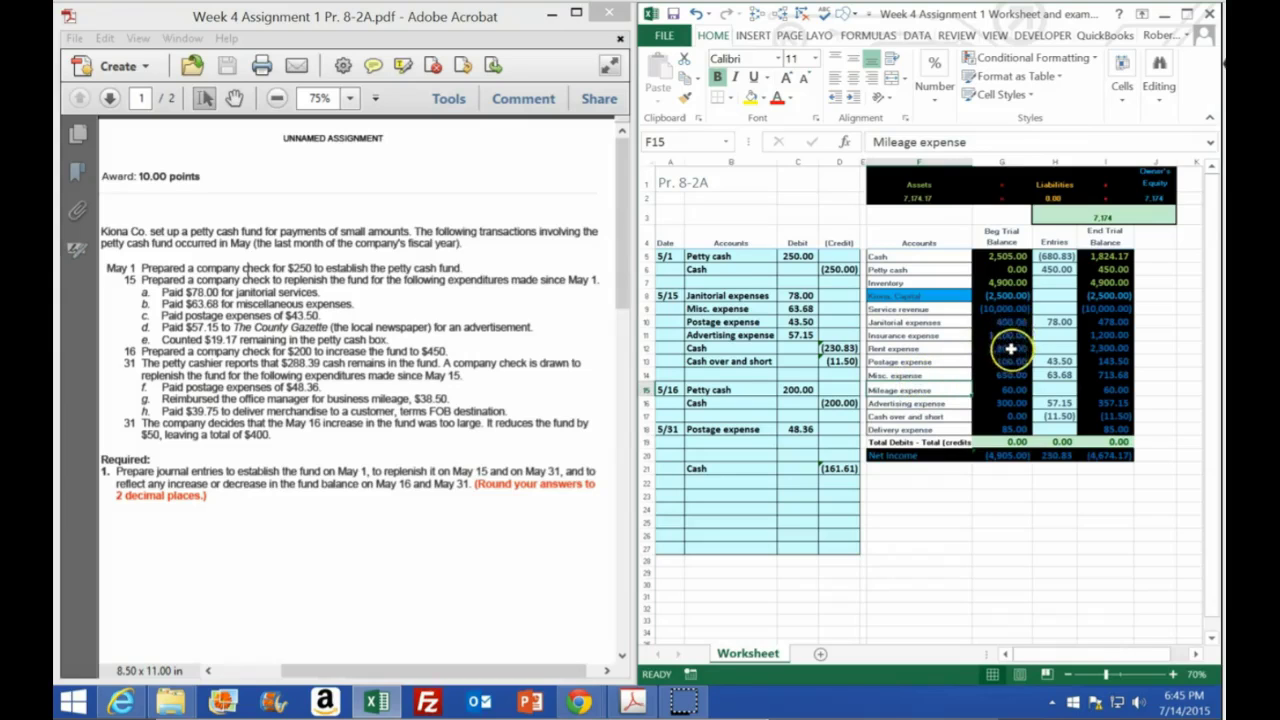
pyautogui.rightClick(884, 389)
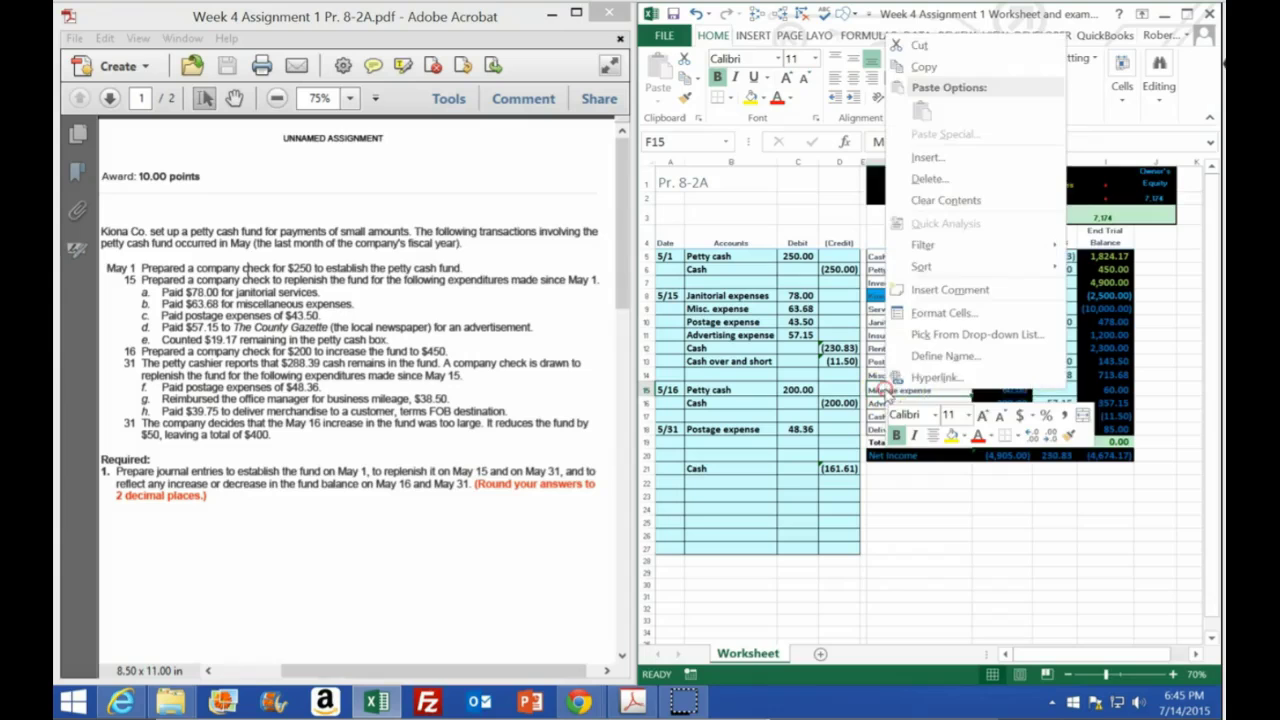
pyautogui.click(912, 63)
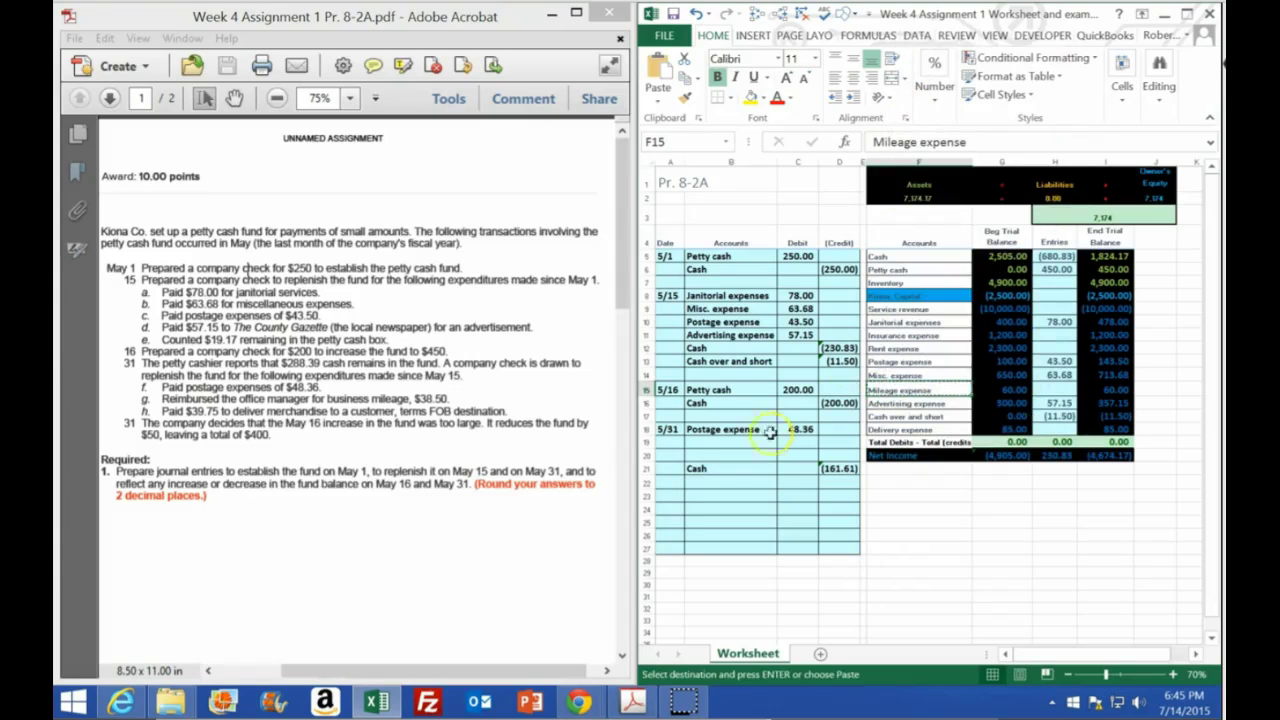
pyautogui.rightClick(700, 447)
pyautogui.click(783, 232)
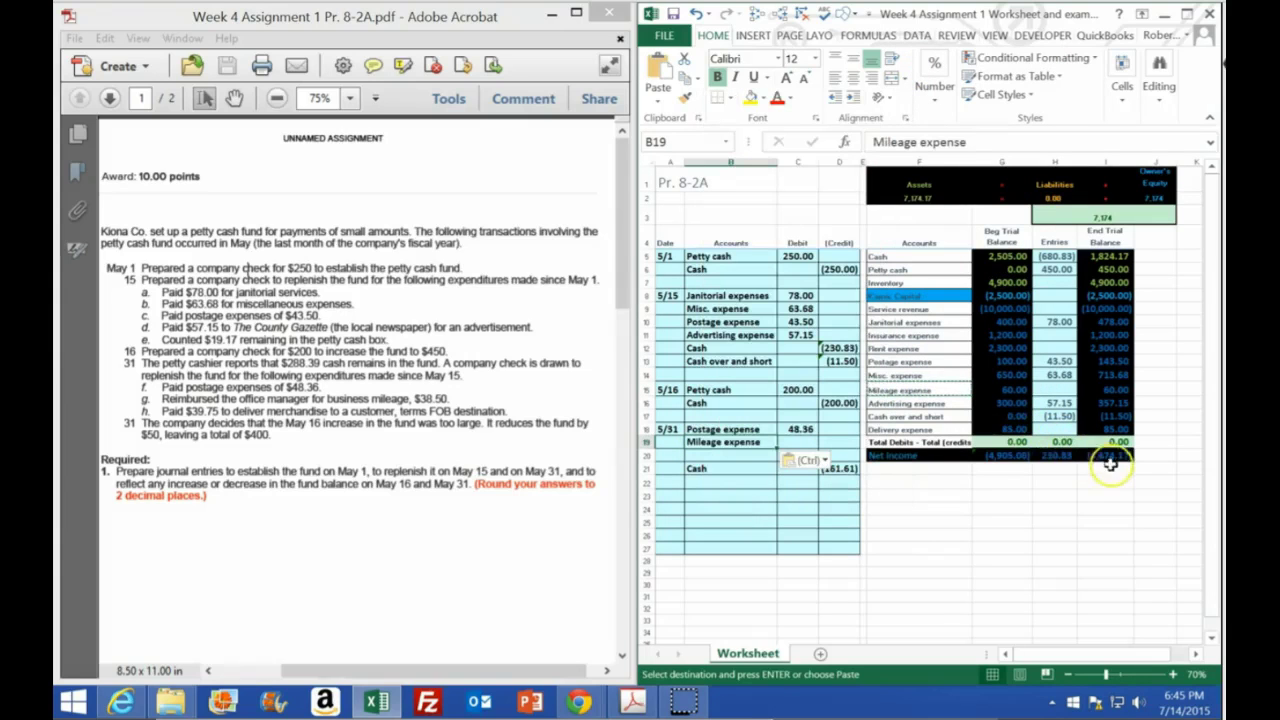
pyautogui.click(800, 440)
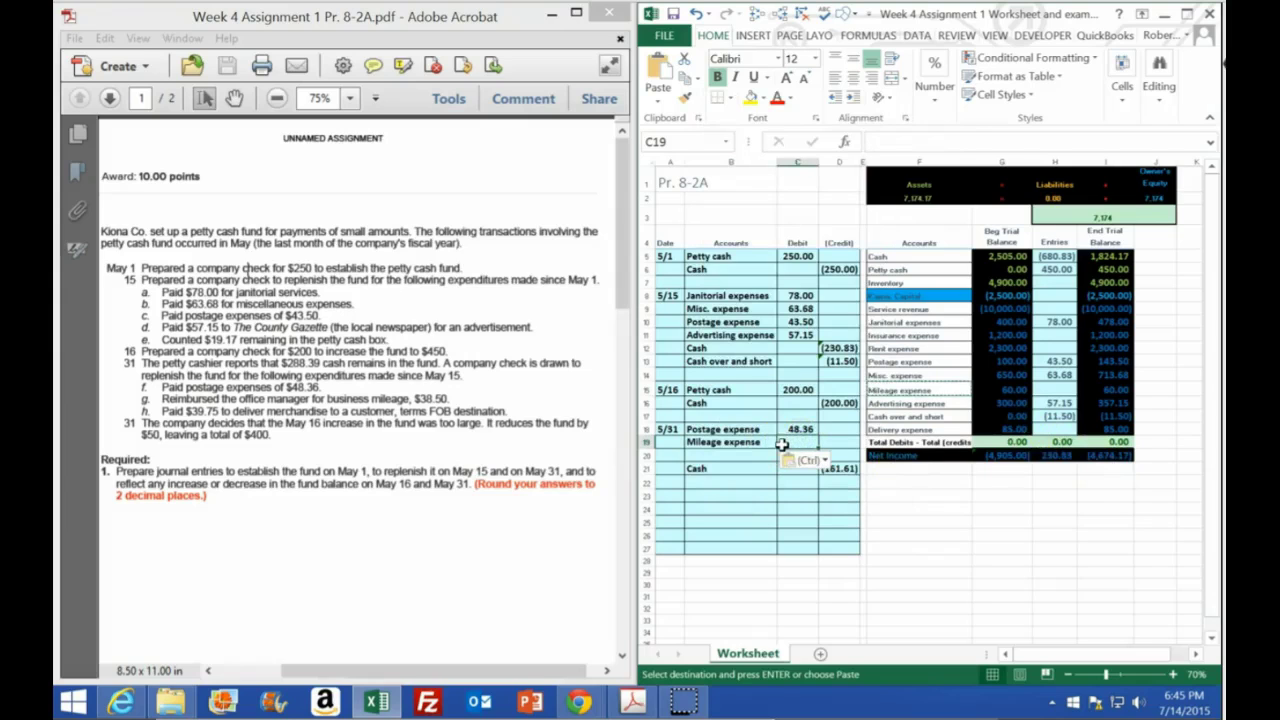
pyautogui.write('38.5')
pyautogui.press('Return')
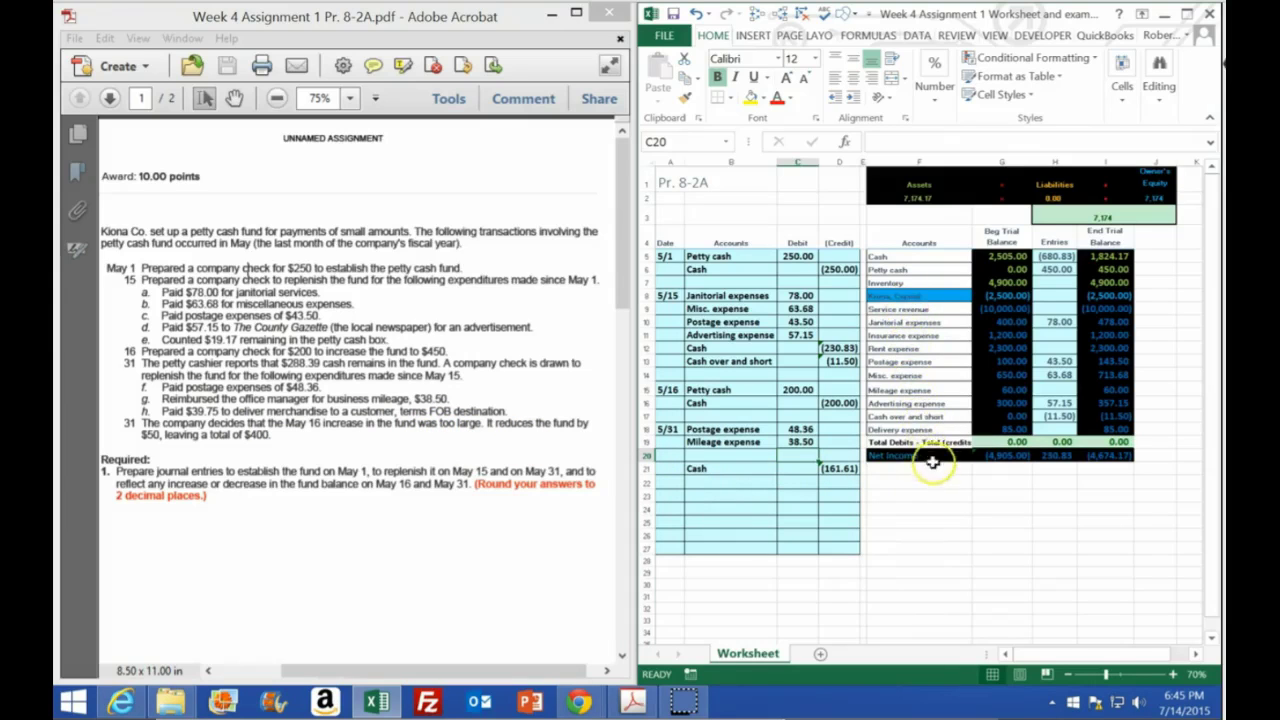
# Copy the Delivery expense account name from F18 into B20 as a value and enter its 39.75 debit in C20.
pyautogui.click(916, 429)
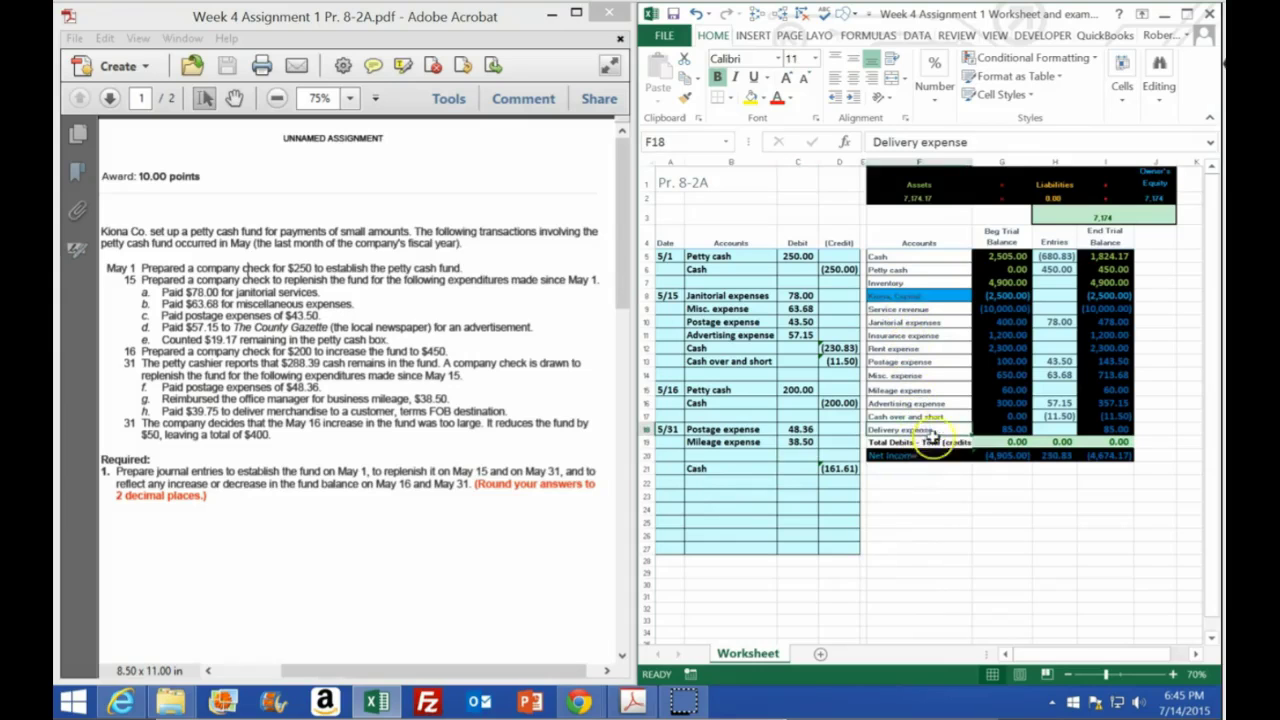
pyautogui.rightClick(921, 436)
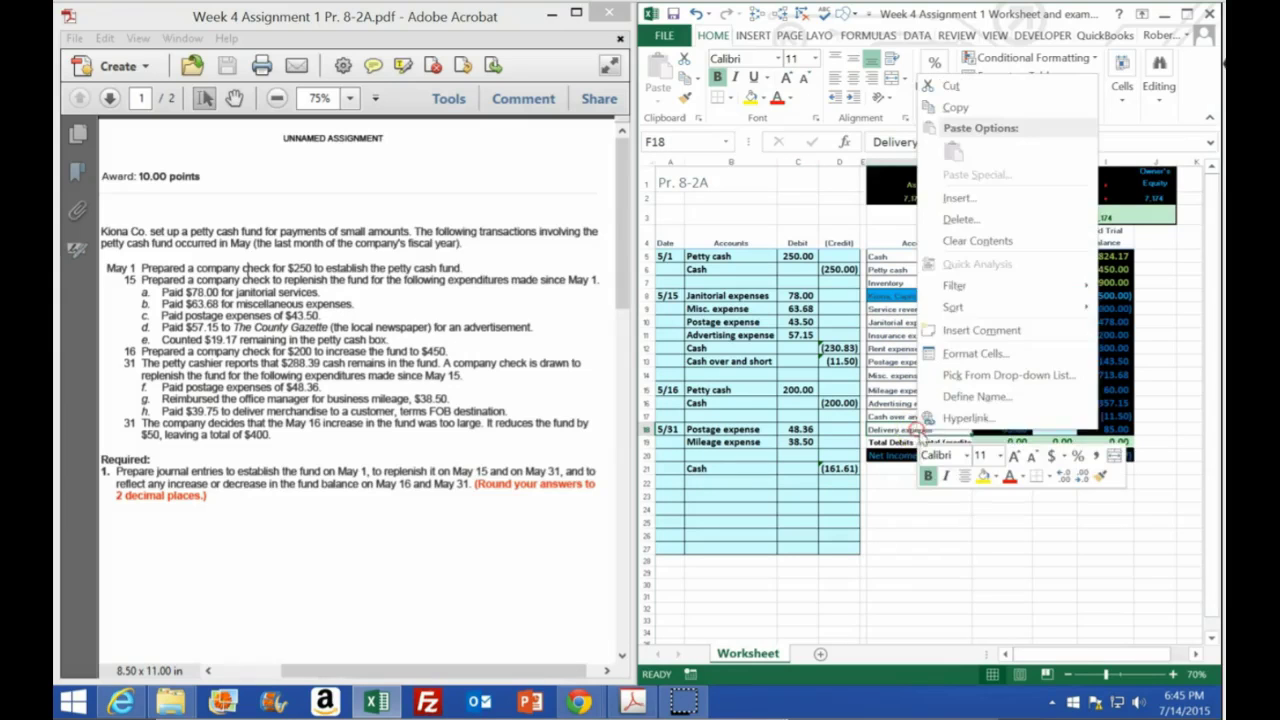
pyautogui.click(957, 110)
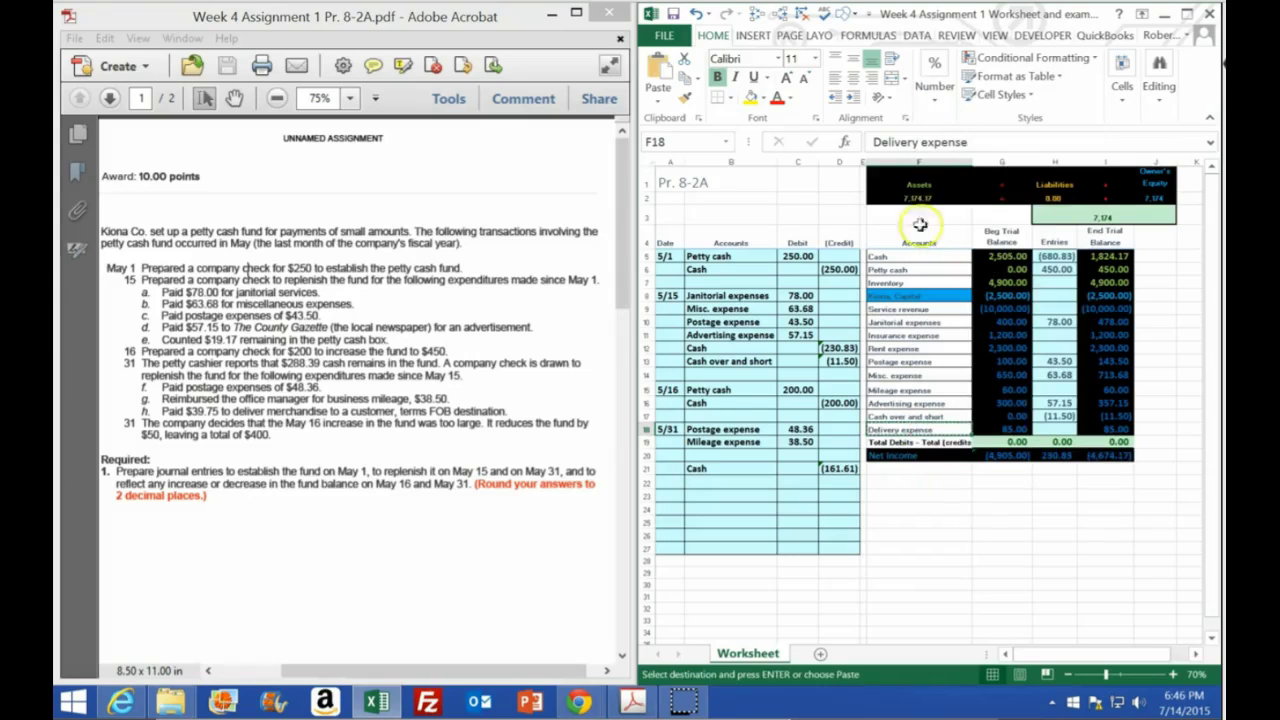
pyautogui.rightClick(740, 455)
pyautogui.click(769, 176)
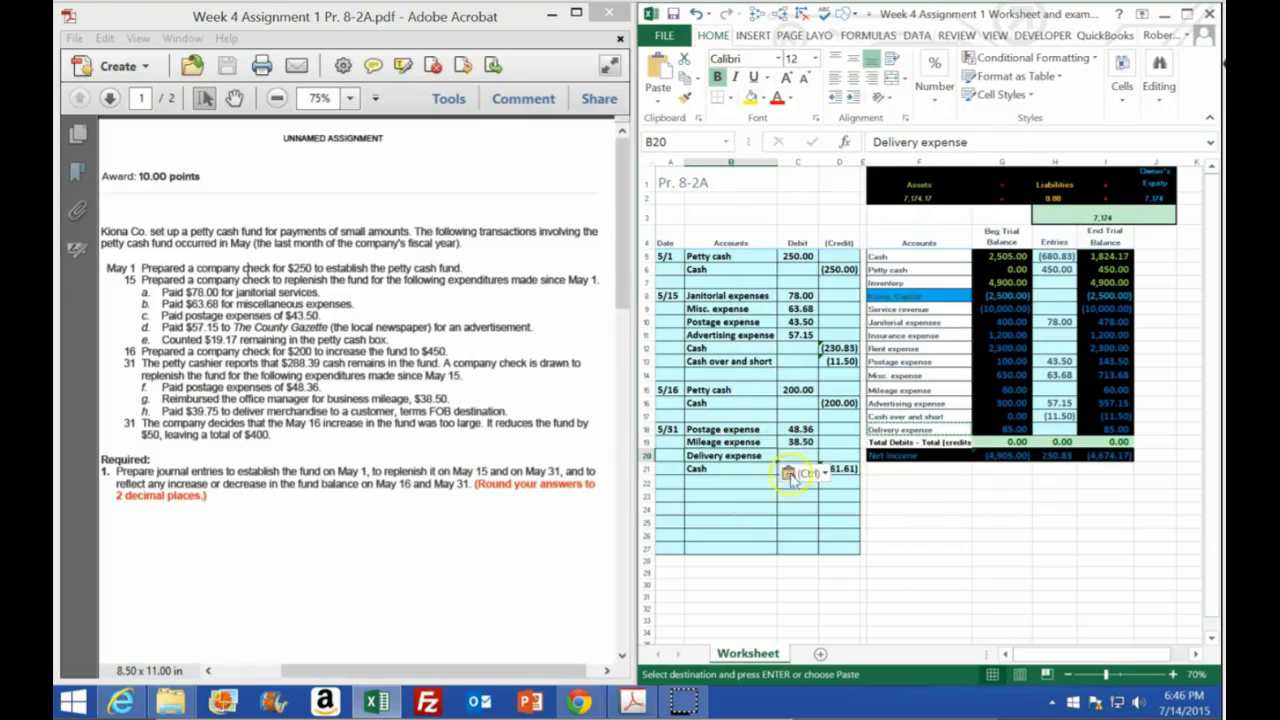
pyautogui.click(787, 455)
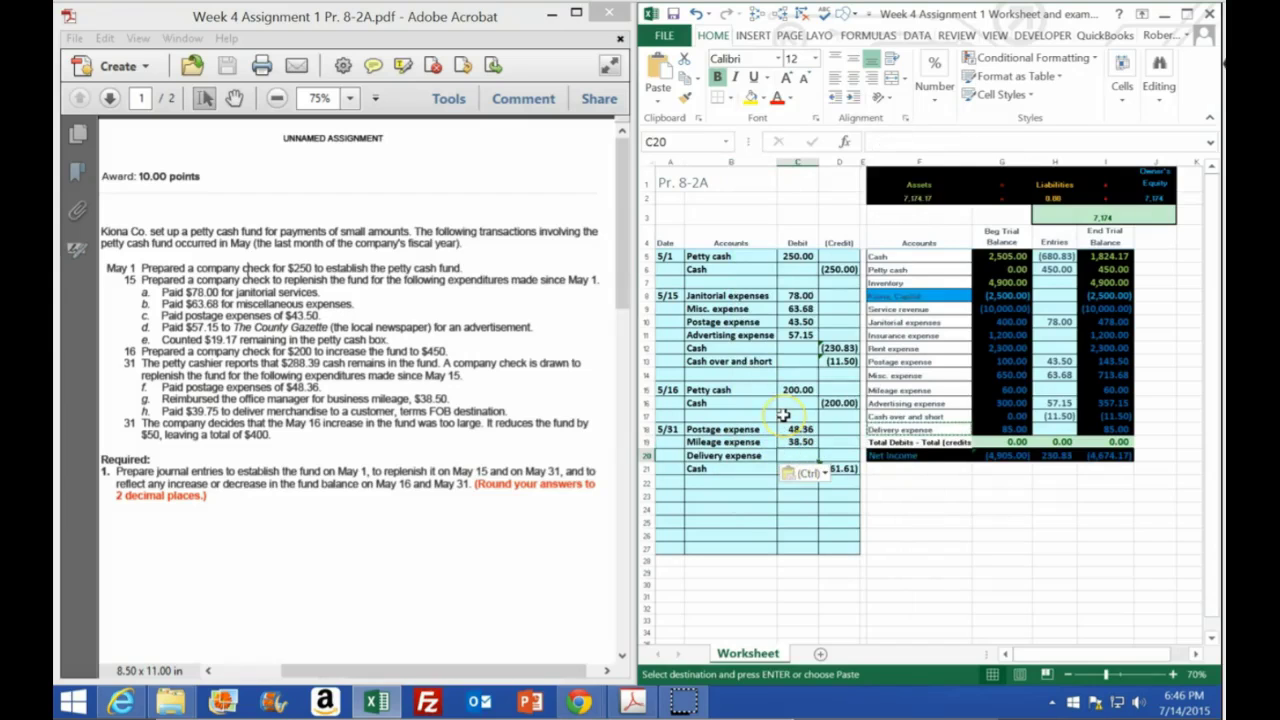
pyautogui.write('39.75')
pyautogui.press('Return')
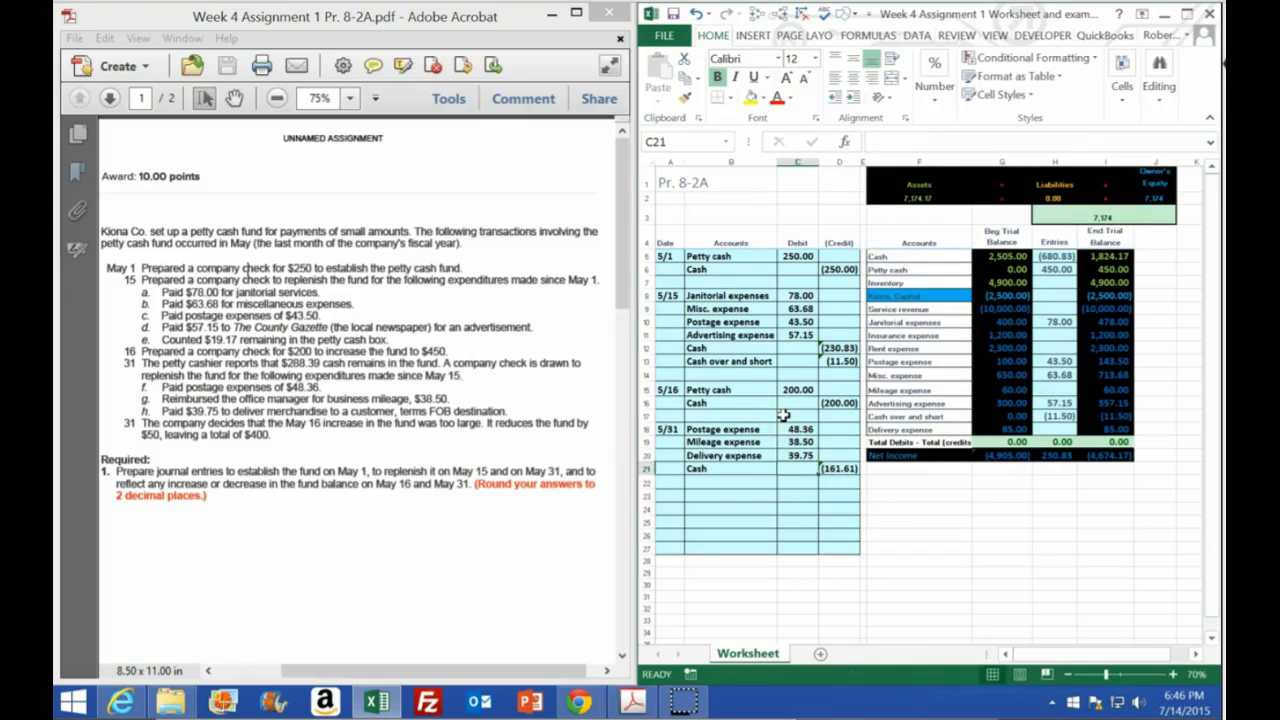
# Total the May 31 expense debits in C18:C20 and subtract the 161.61 Cash credit from 126.61 in Calculator.
pyautogui.moveTo(786, 416); pyautogui.dragTo(799, 455)
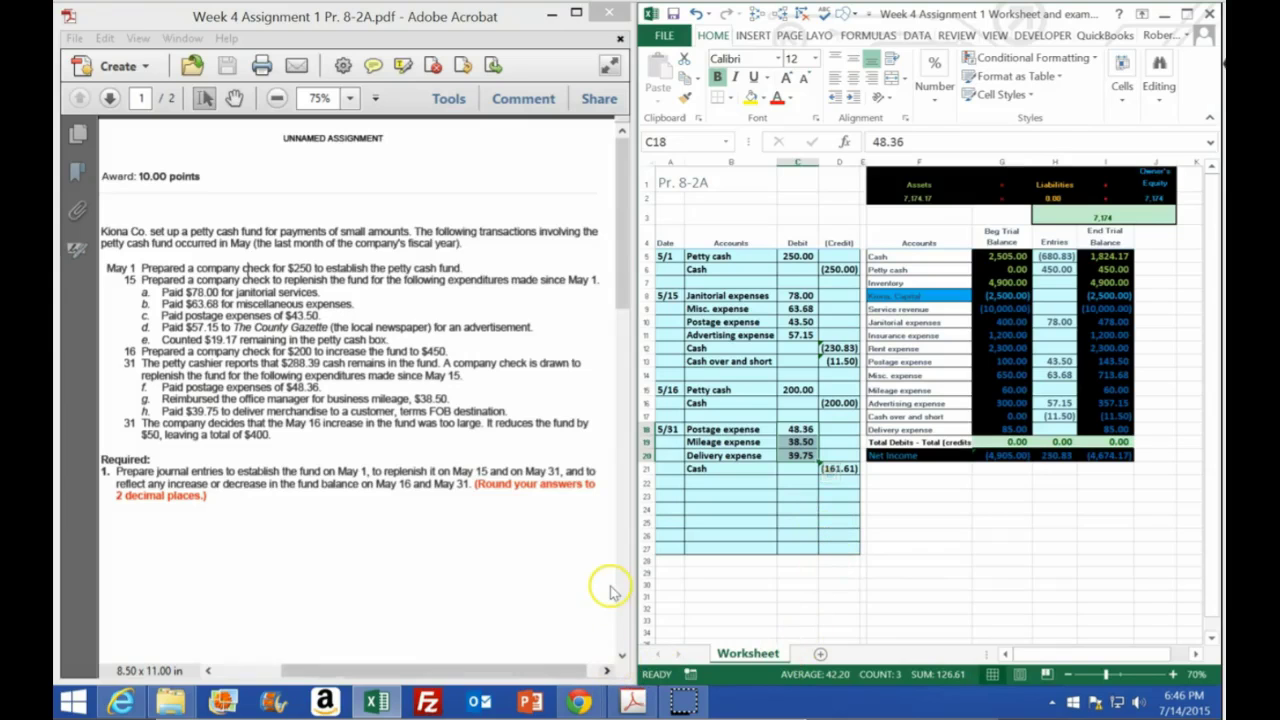
pyautogui.press('XF86Calculator')
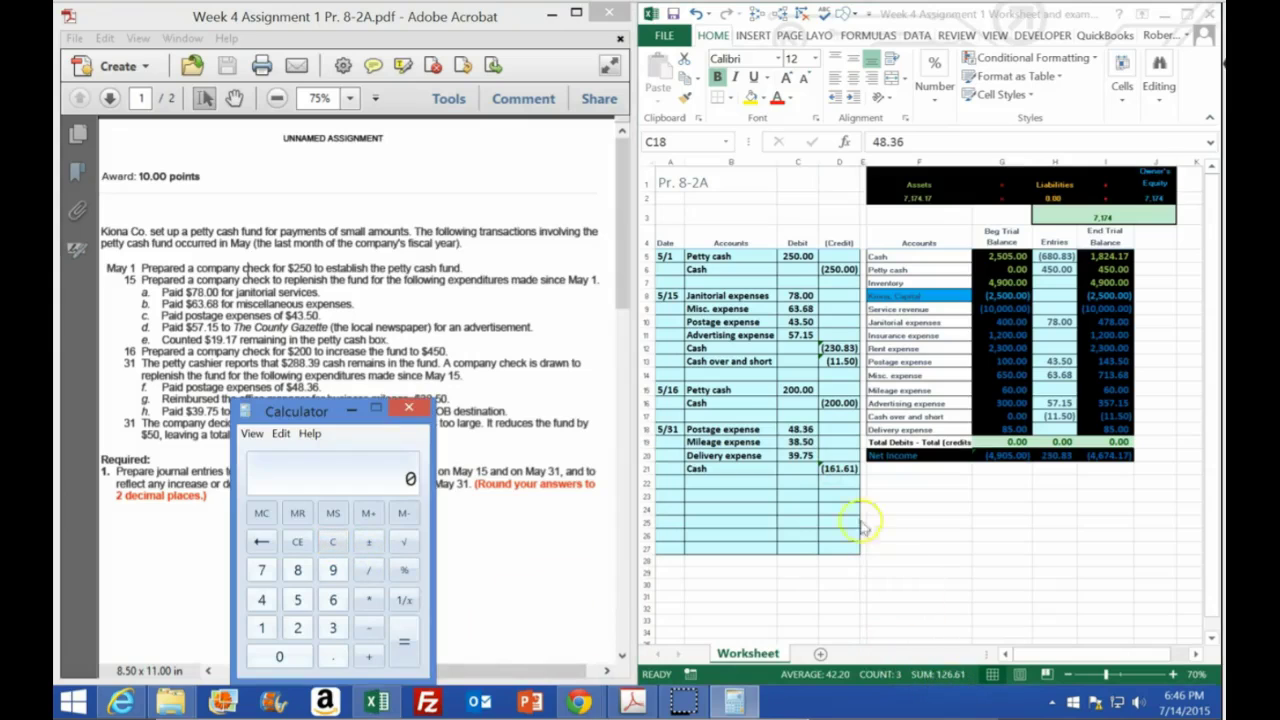
pyautogui.click(803, 425)
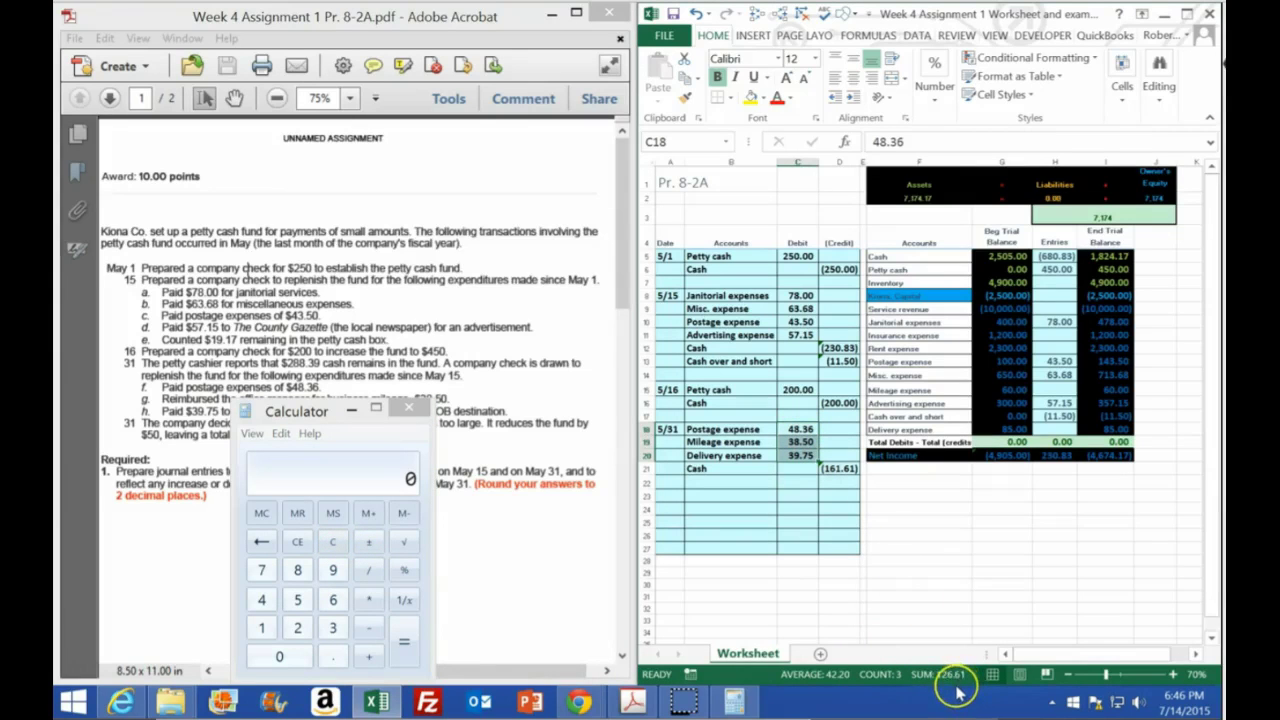
pyautogui.click(333, 542)
pyautogui.write('1263.')
pyautogui.press('BackSpace')
pyautogui.press('BackSpace')
pyautogui.write('.61')
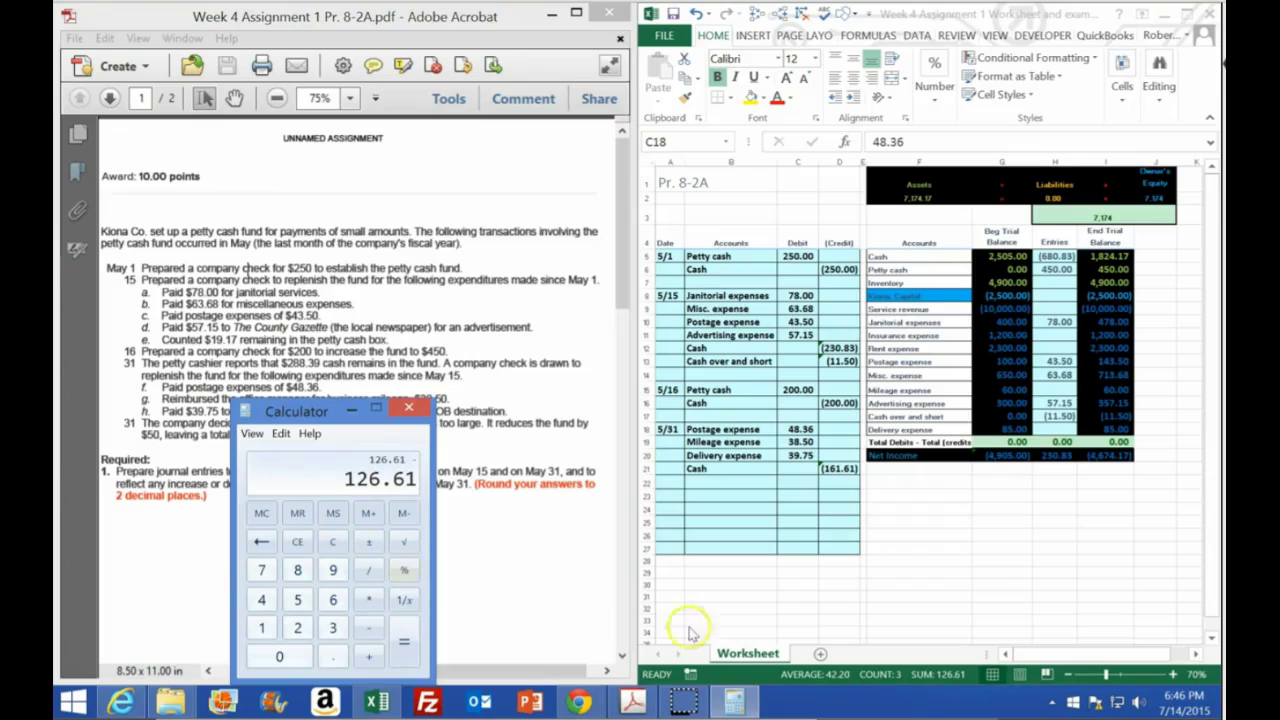
pyautogui.write('161.61')
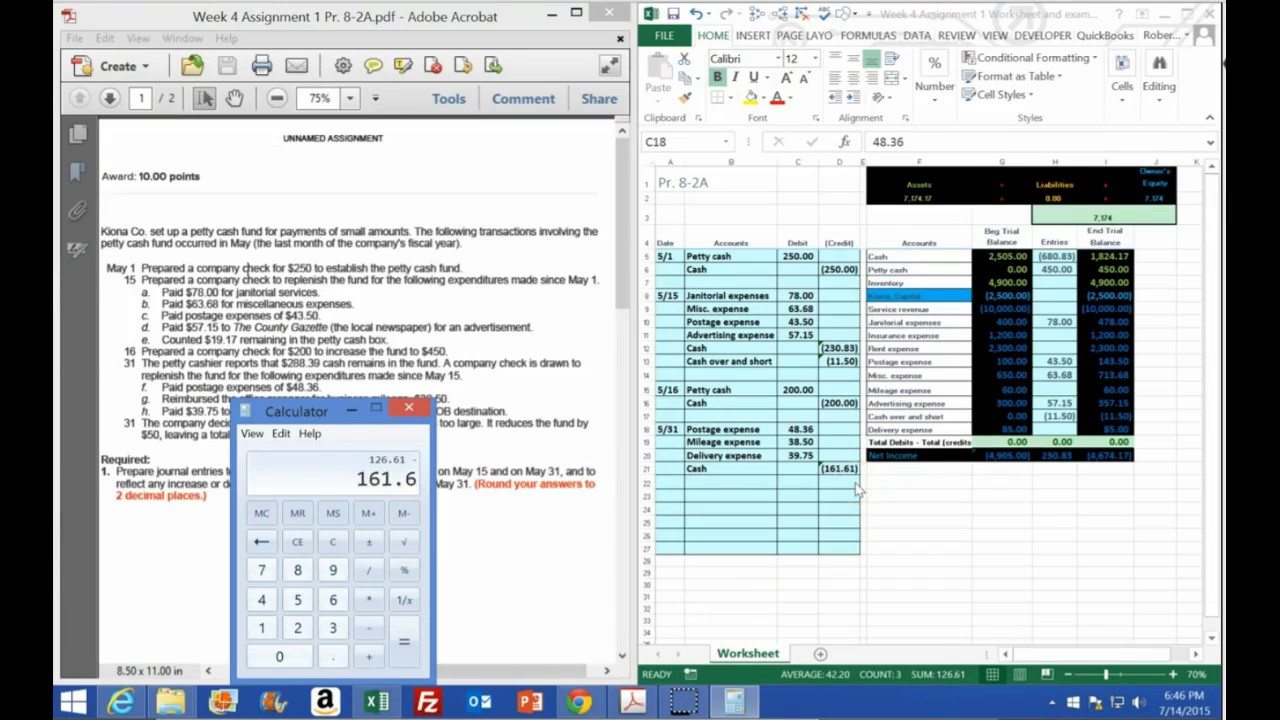
pyautogui.press('Return')
pyautogui.click(800, 482)
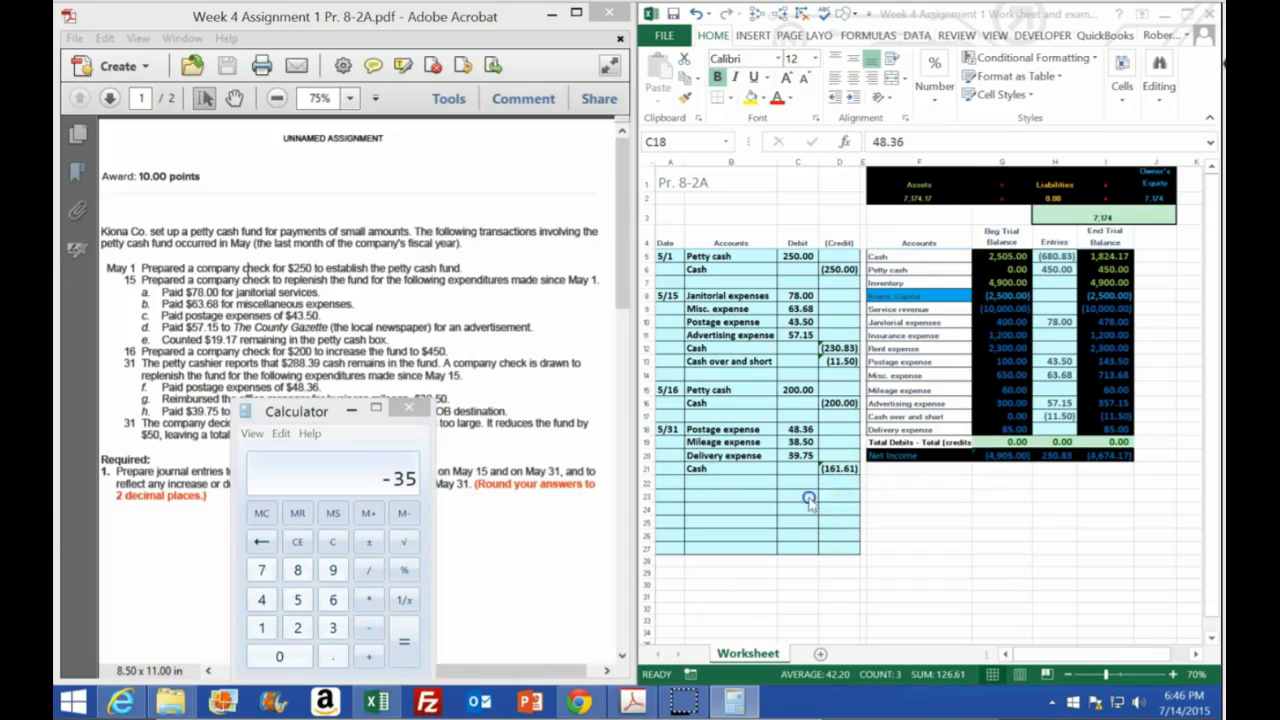
# Copy the Cash over and short account name from F17 into B22 as a value.
pyautogui.click(731, 484)
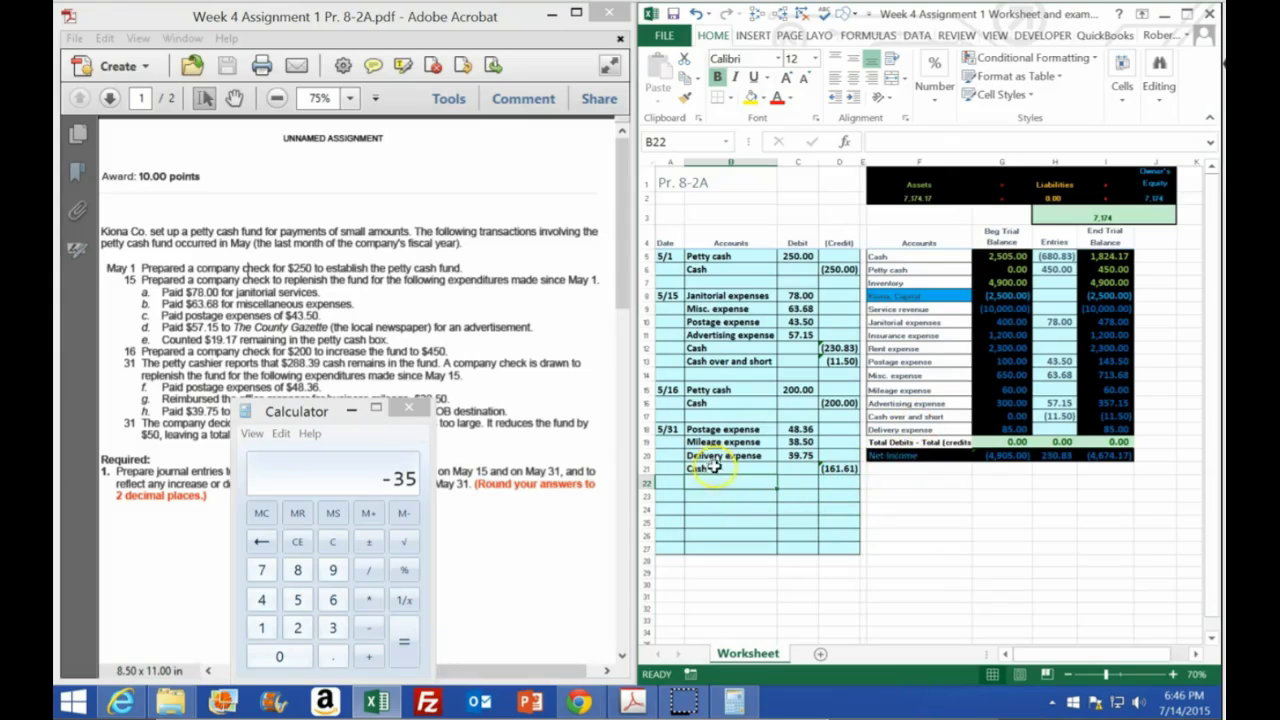
pyautogui.rightClick(885, 418)
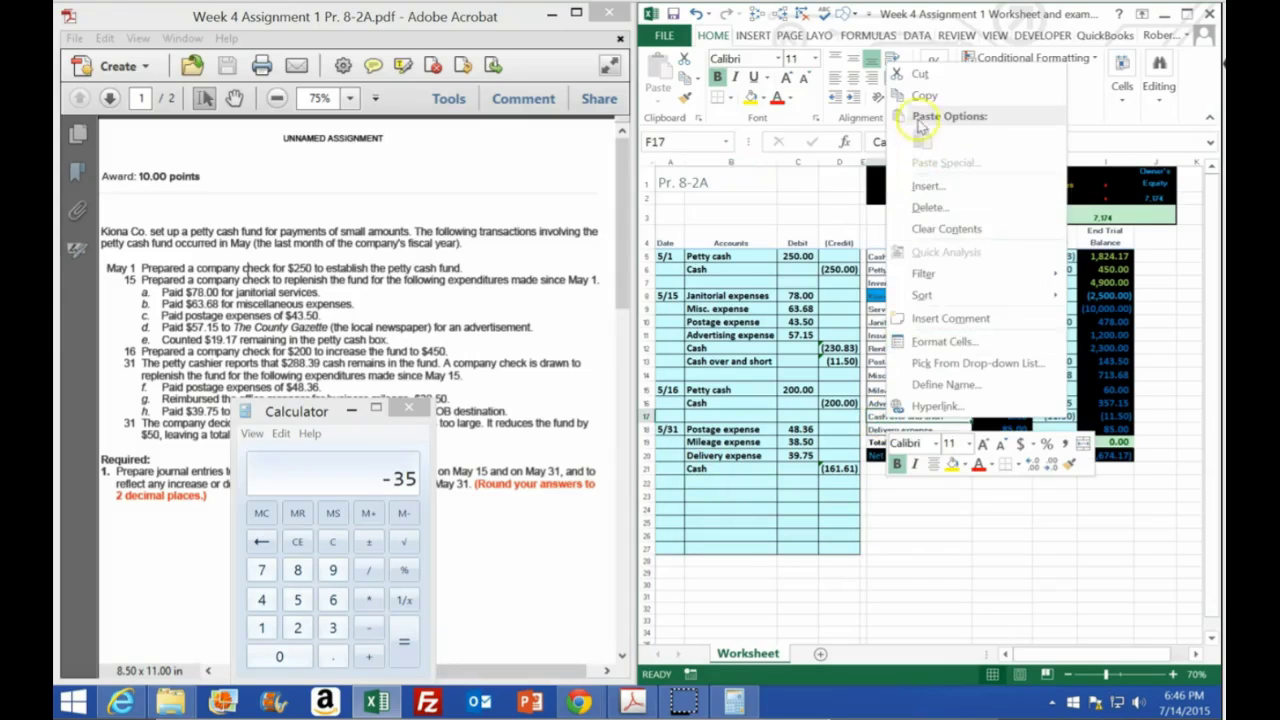
pyautogui.click(924, 95)
pyautogui.rightClick(707, 481)
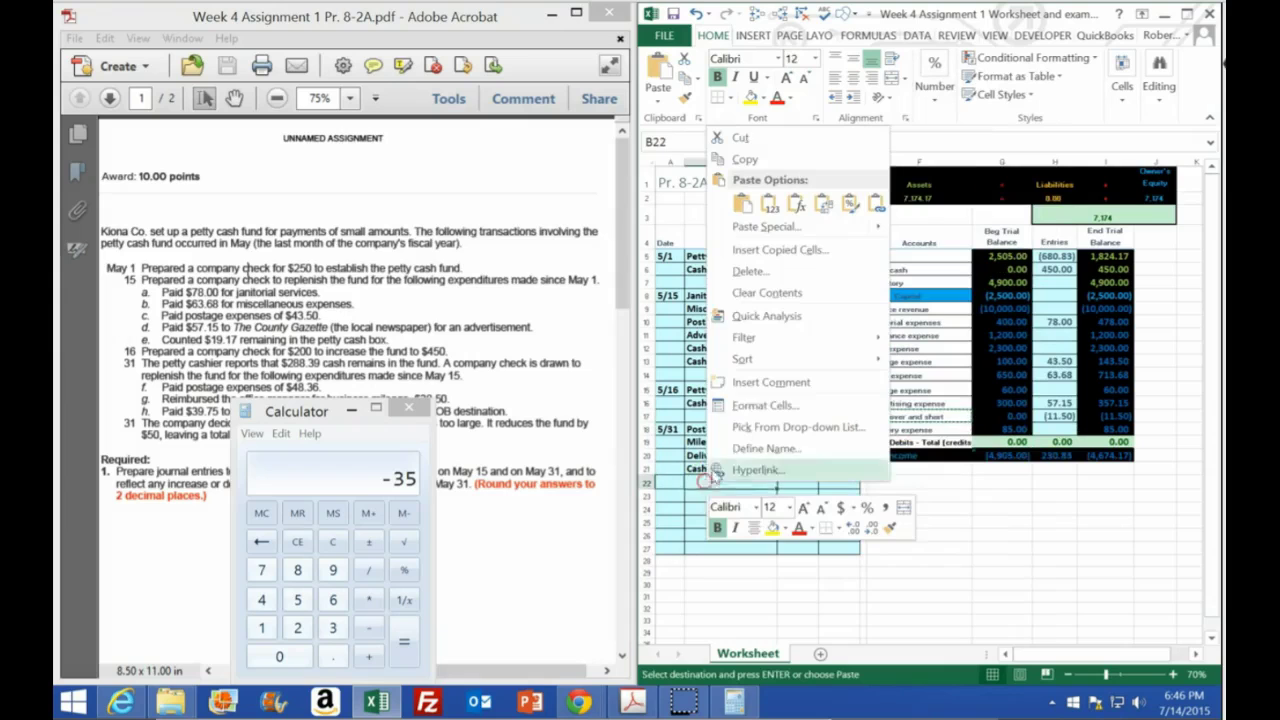
pyautogui.click(774, 208)
# Enter the May 31 Cash over and short debit in C22 as =-SUM(C18:D21) and check the formula's range.
pyautogui.click(798, 485)
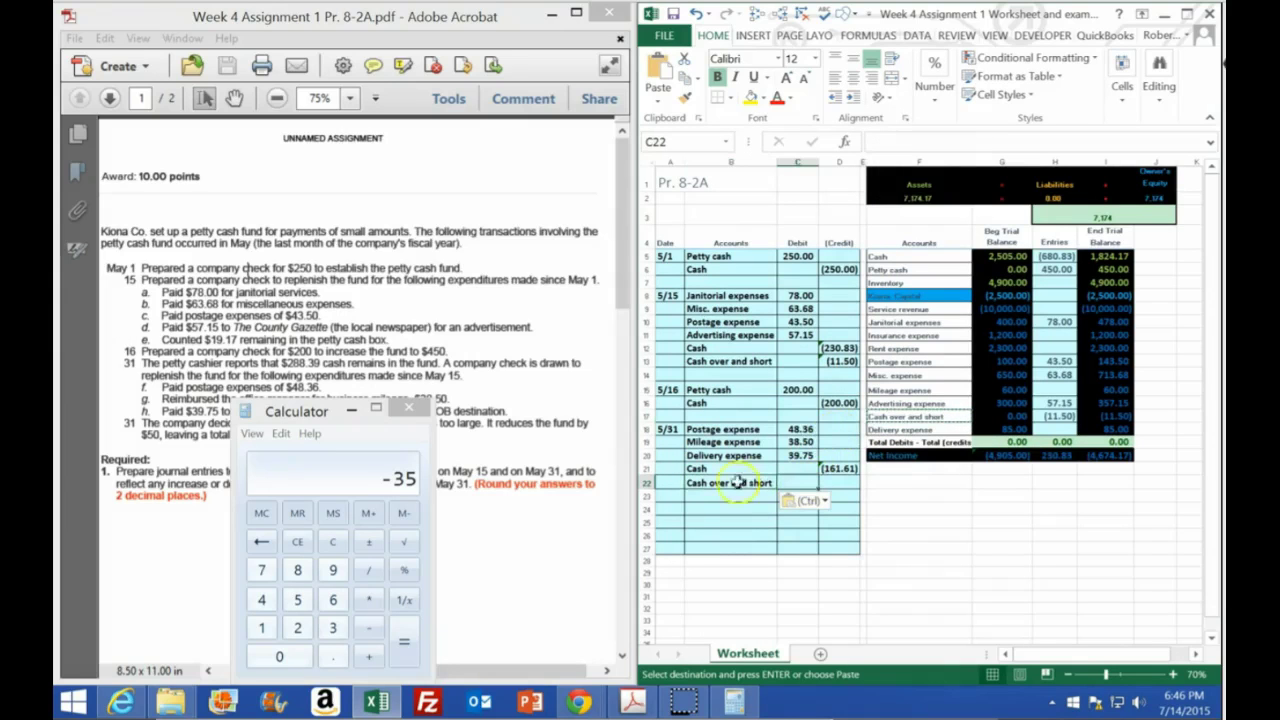
pyautogui.write('-sum(')
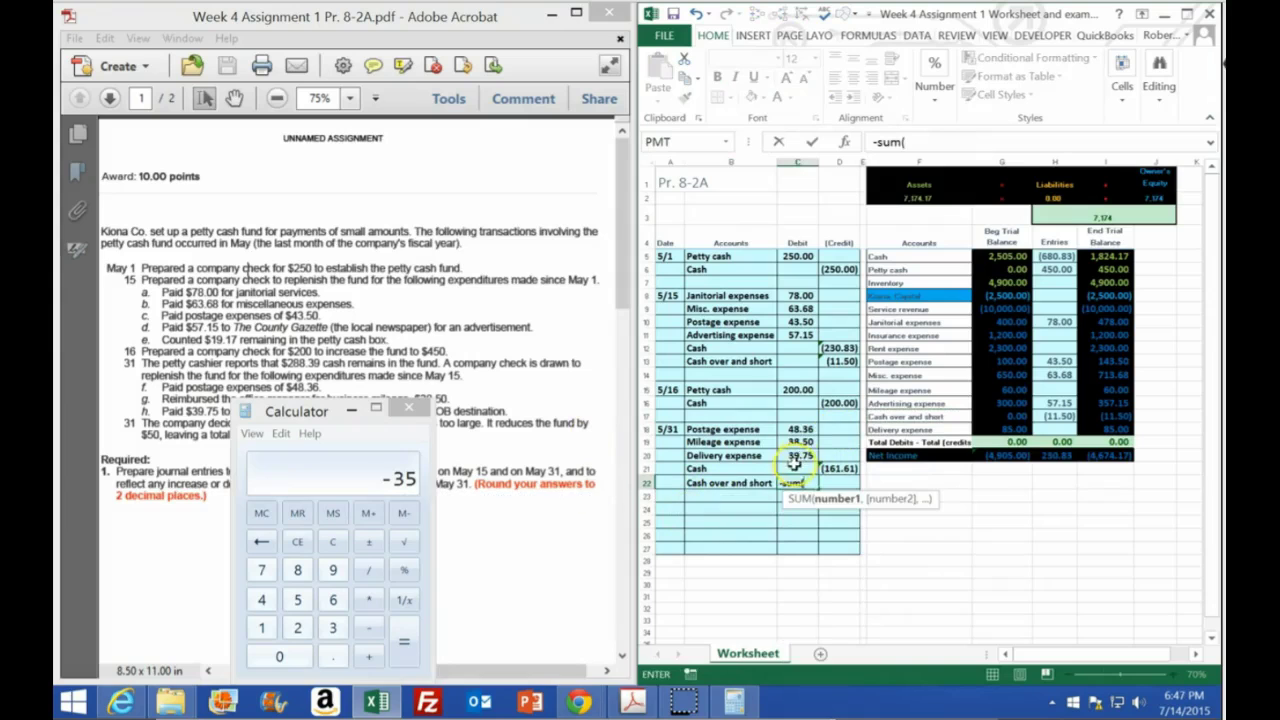
pyautogui.moveTo(795, 468)
pyautogui.mouseDown()
pyautogui.moveTo(815, 468)
pyautogui.moveTo(820, 432)
pyautogui.moveTo(797, 441)
pyautogui.moveTo(799, 490)
pyautogui.mouseUp()
pyautogui.press('Return')
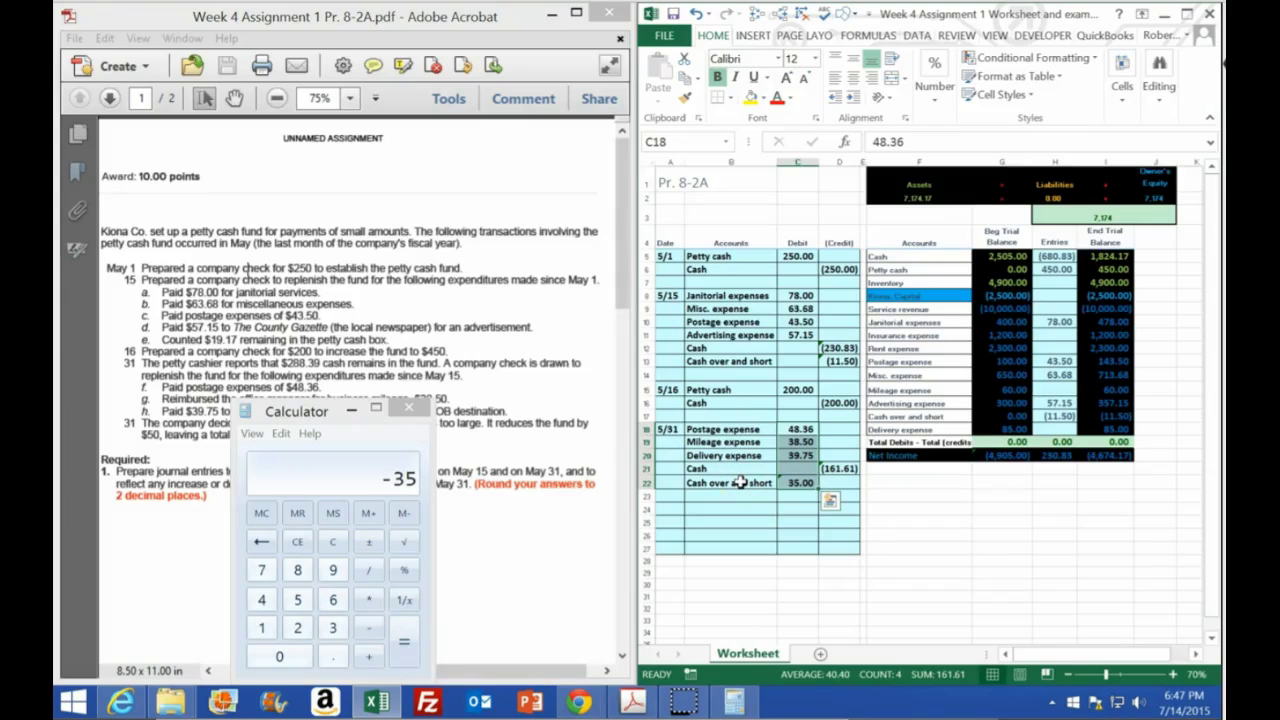
pyautogui.doubleClick(797, 482)
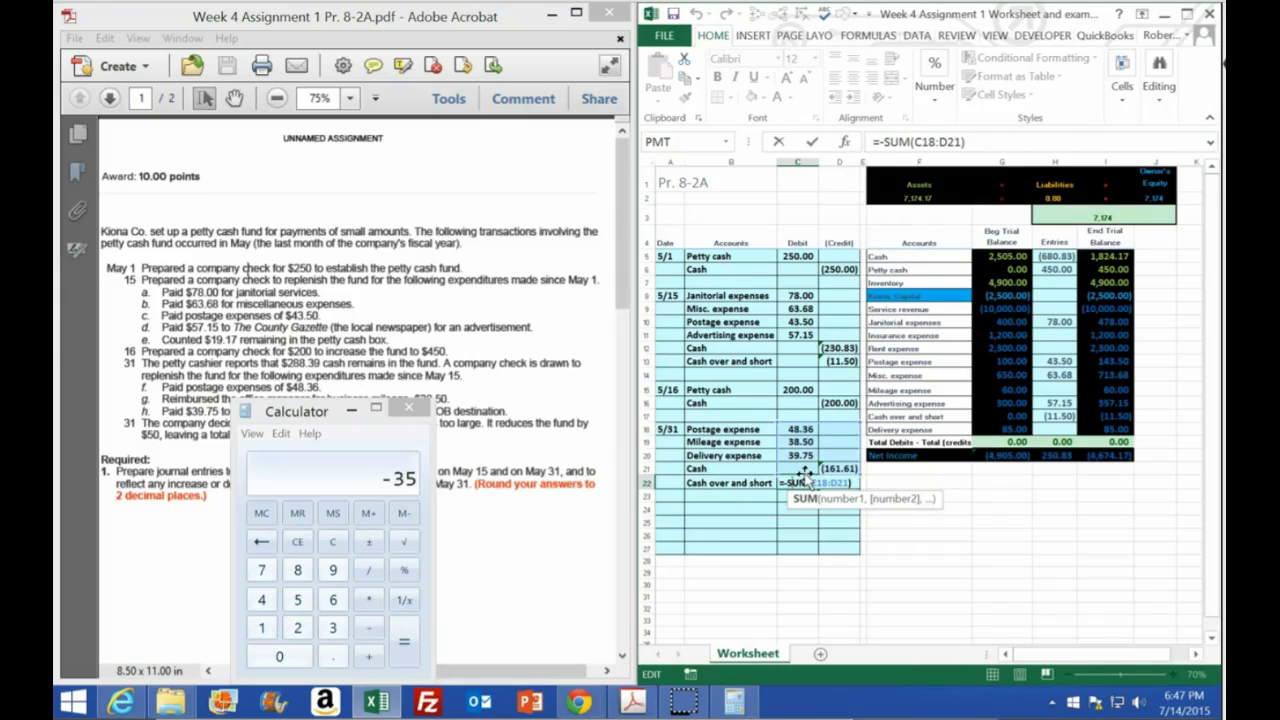
pyautogui.press('Return')
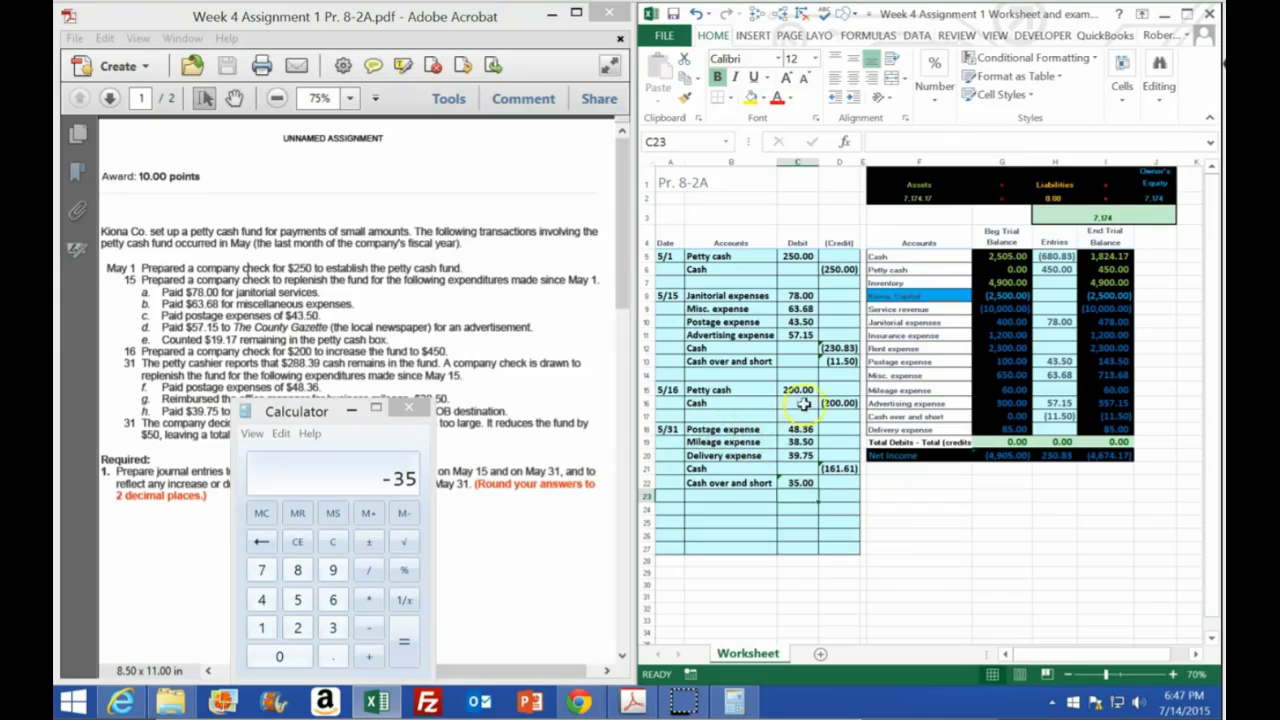
# Add the May 31 postage debit to the Postage expense entry in H13, making the formula =C10+C18.
pyautogui.click(1054, 361)
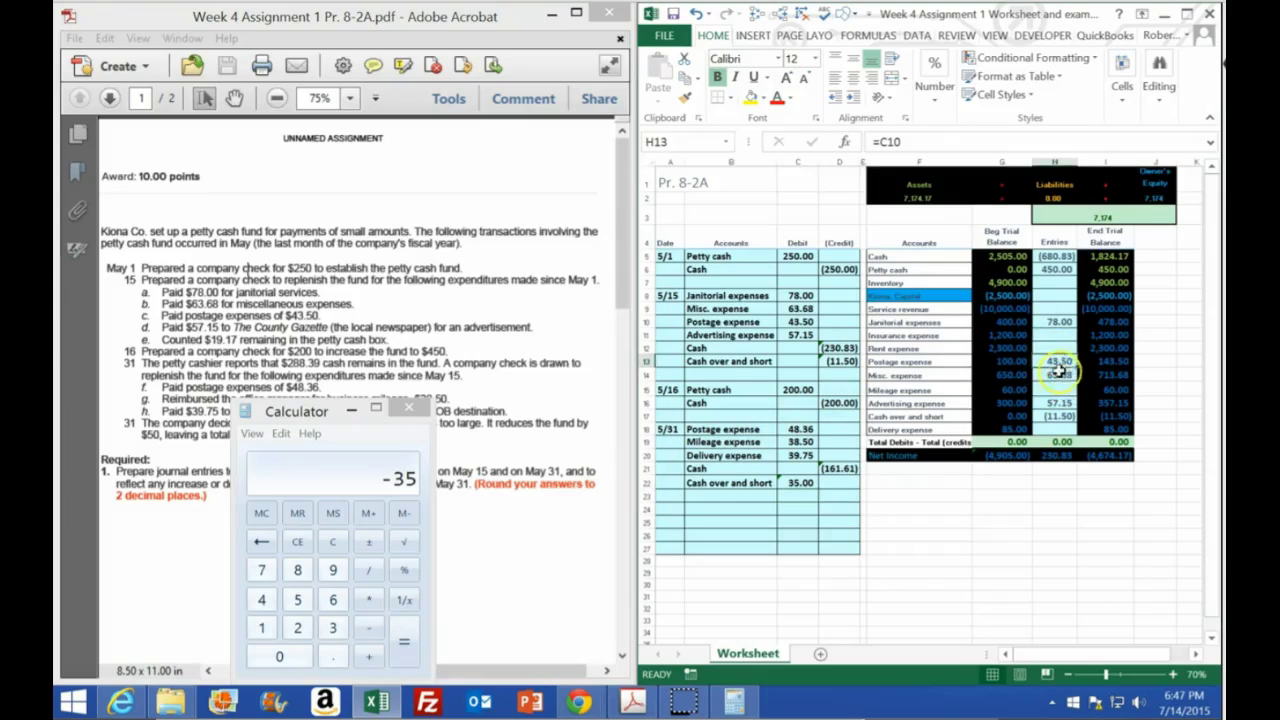
pyautogui.doubleClick(1055, 361)
pyautogui.click(1060, 333)
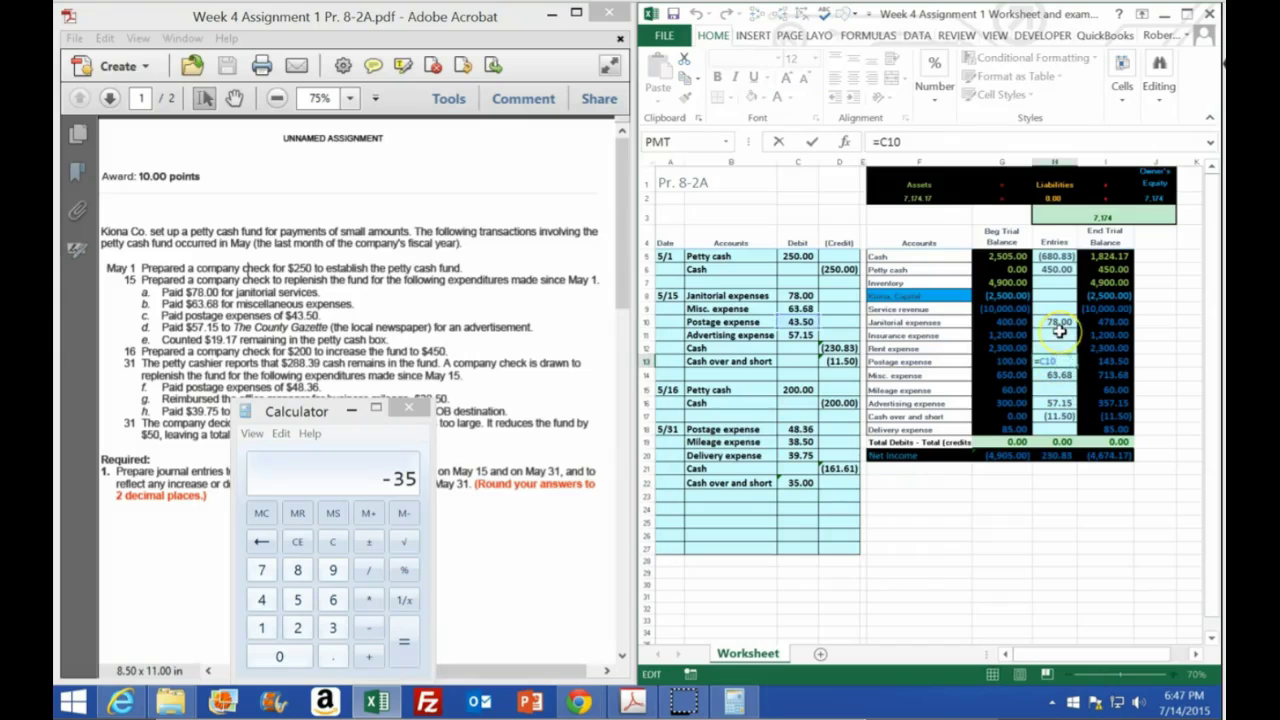
pyautogui.click(800, 428)
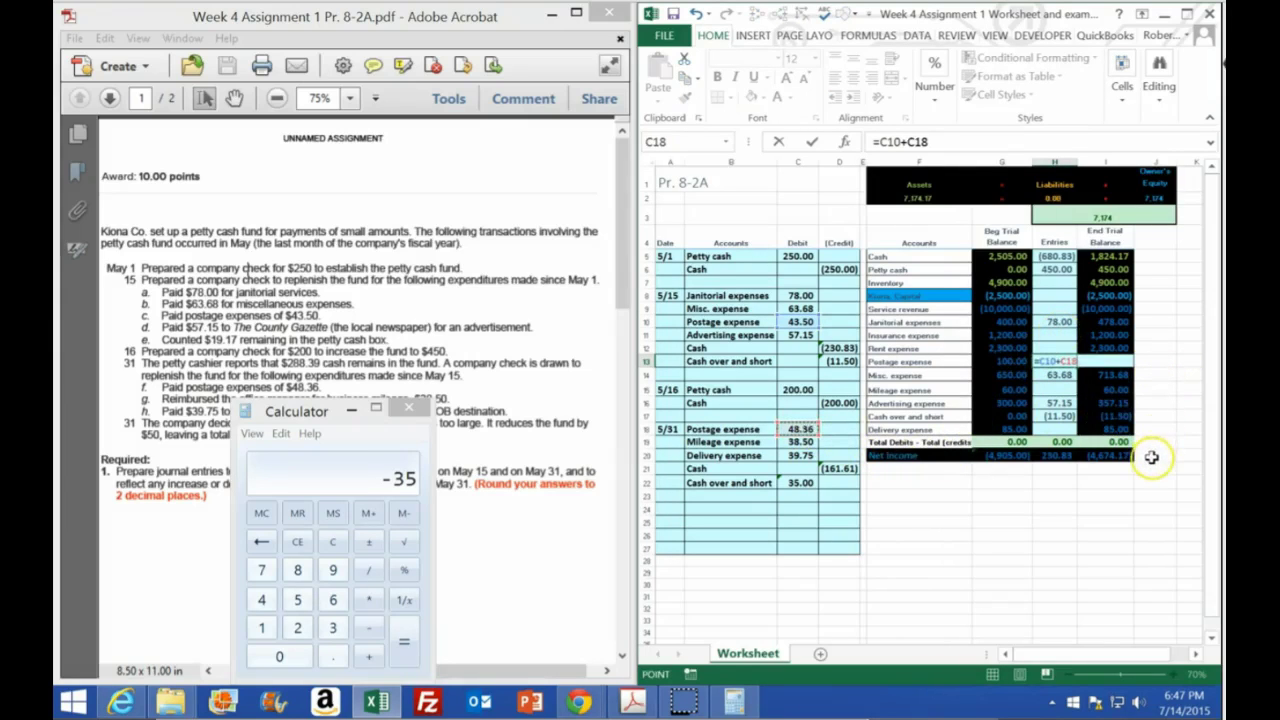
pyautogui.press('Return')
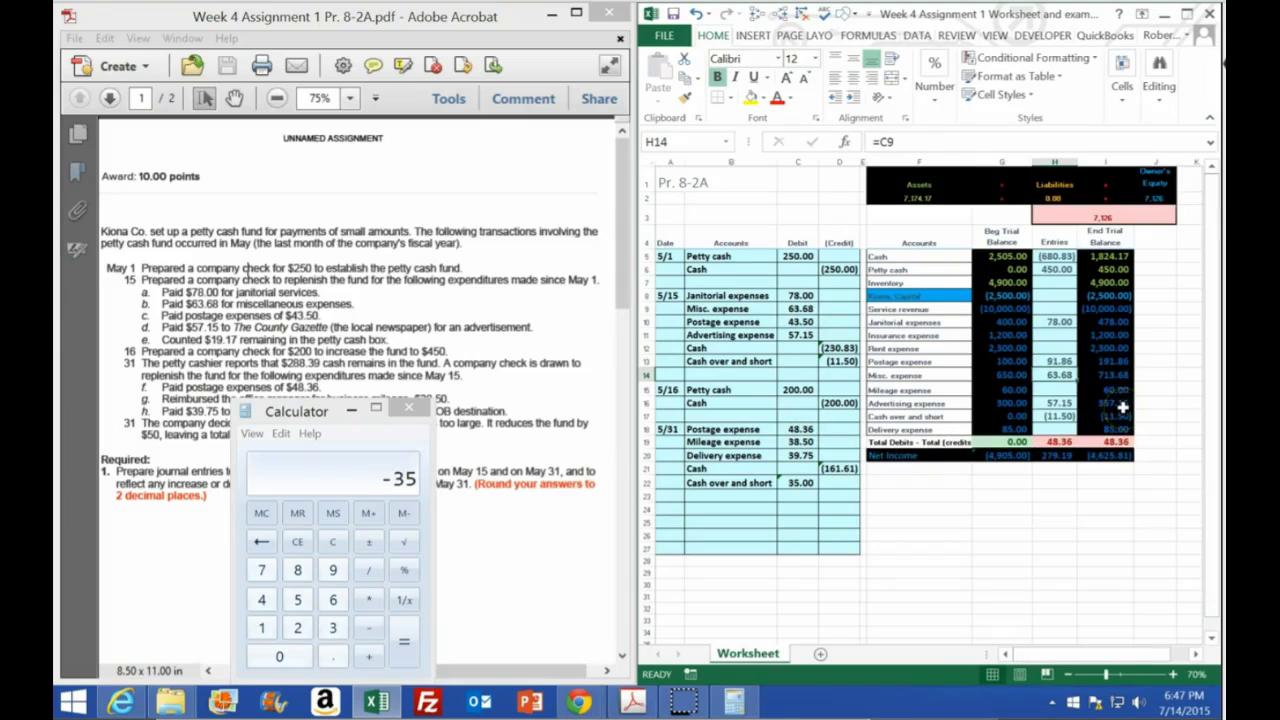
# Link the Mileage expense entry in H15 to the May 31 debit with =C19.
pyautogui.click(1048, 389)
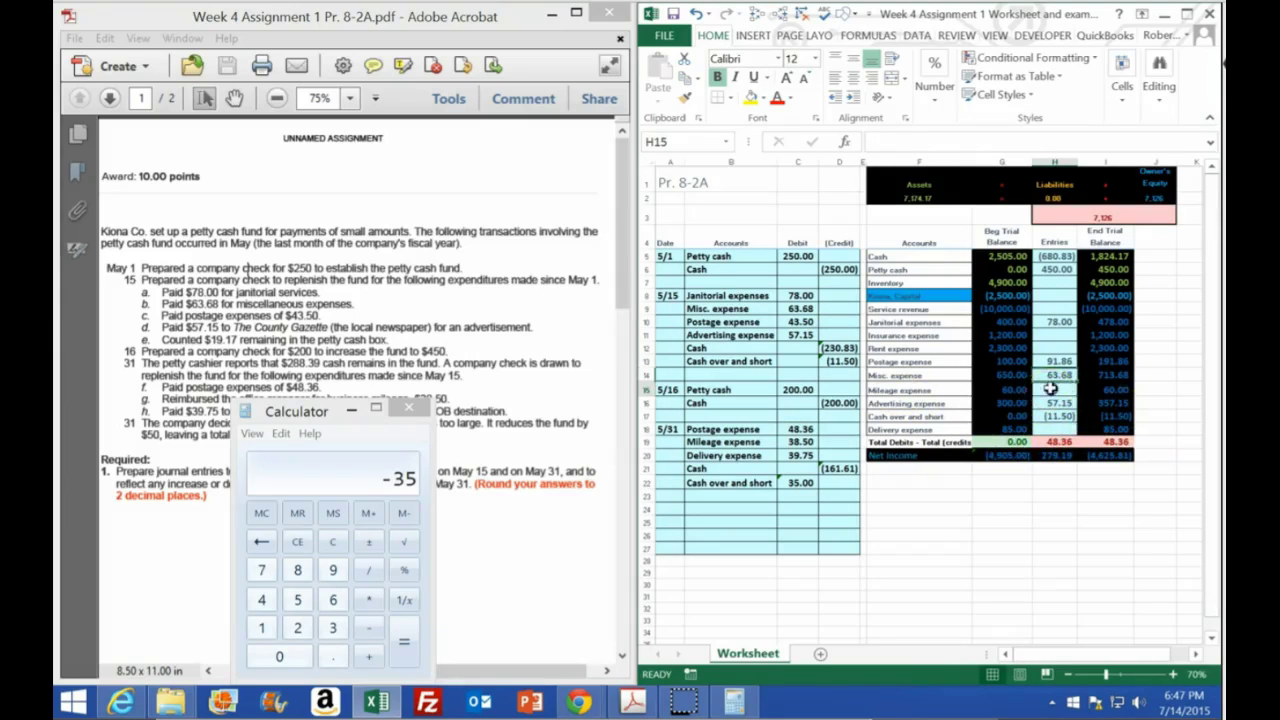
pyautogui.write('=')
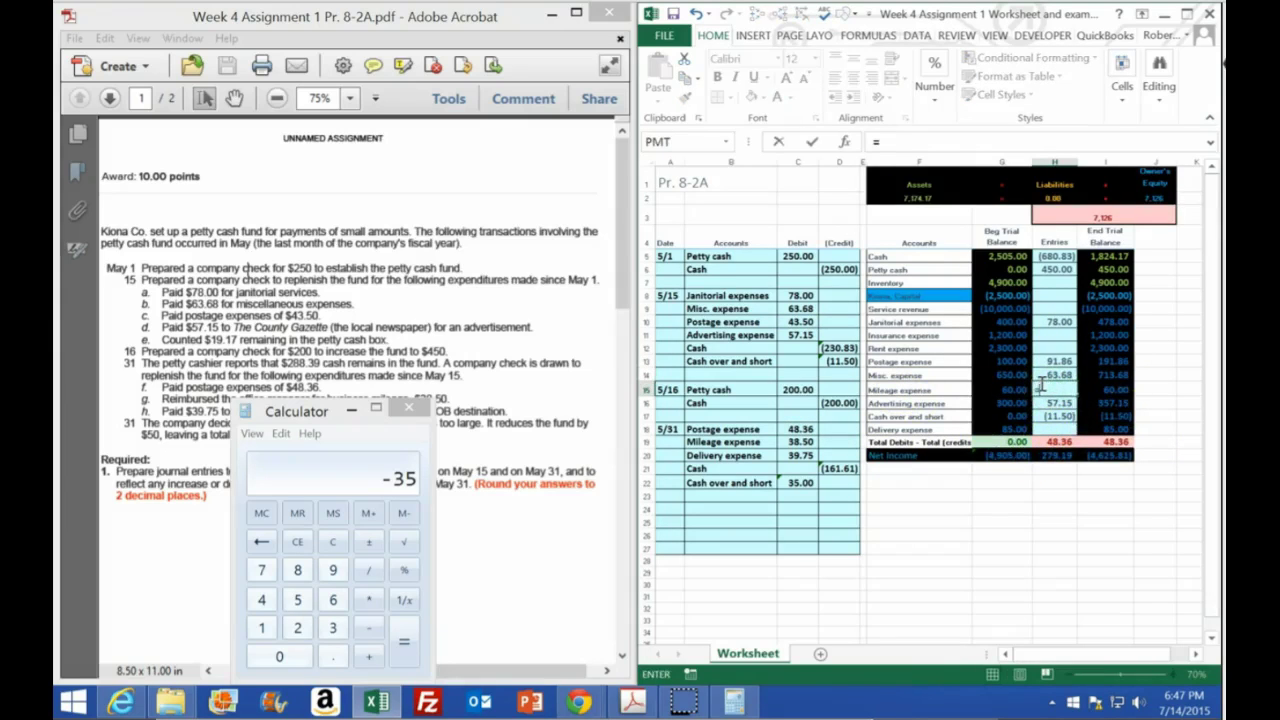
pyautogui.click(798, 441)
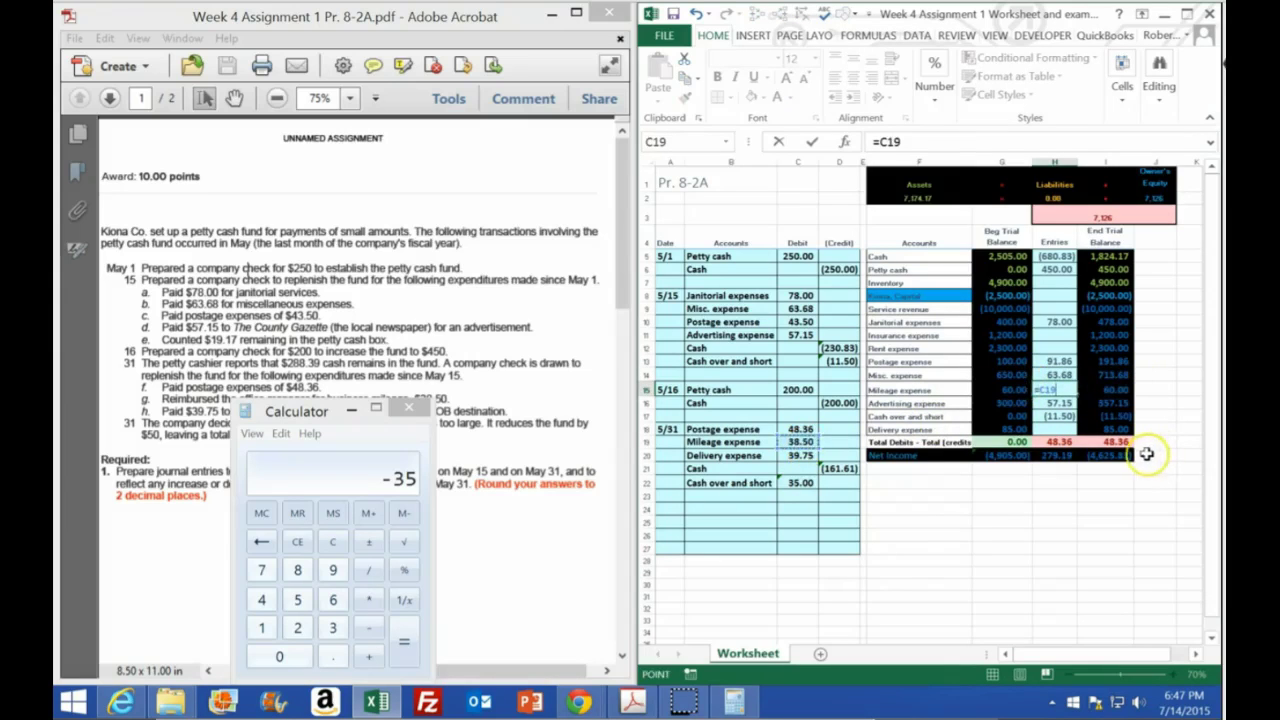
pyautogui.press('Return')
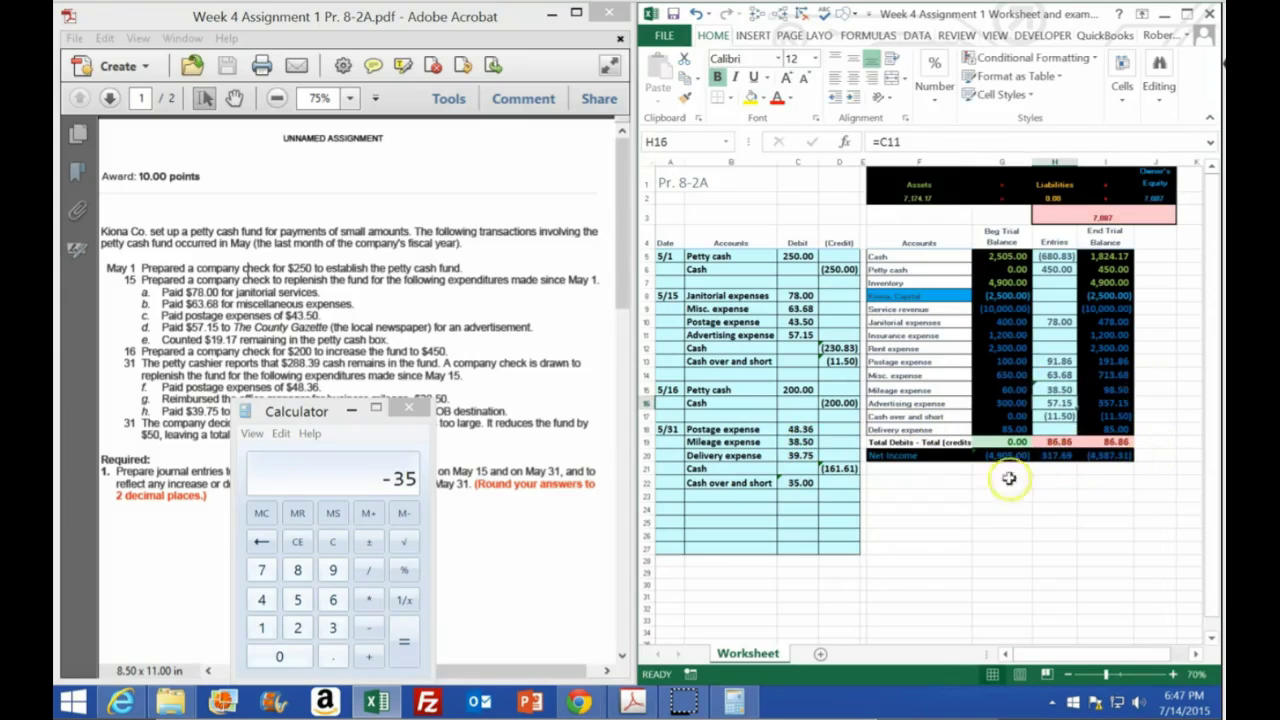
# Link the Delivery expense entry in H18 to the May 31 debit with =C20.
pyautogui.click(1058, 424)
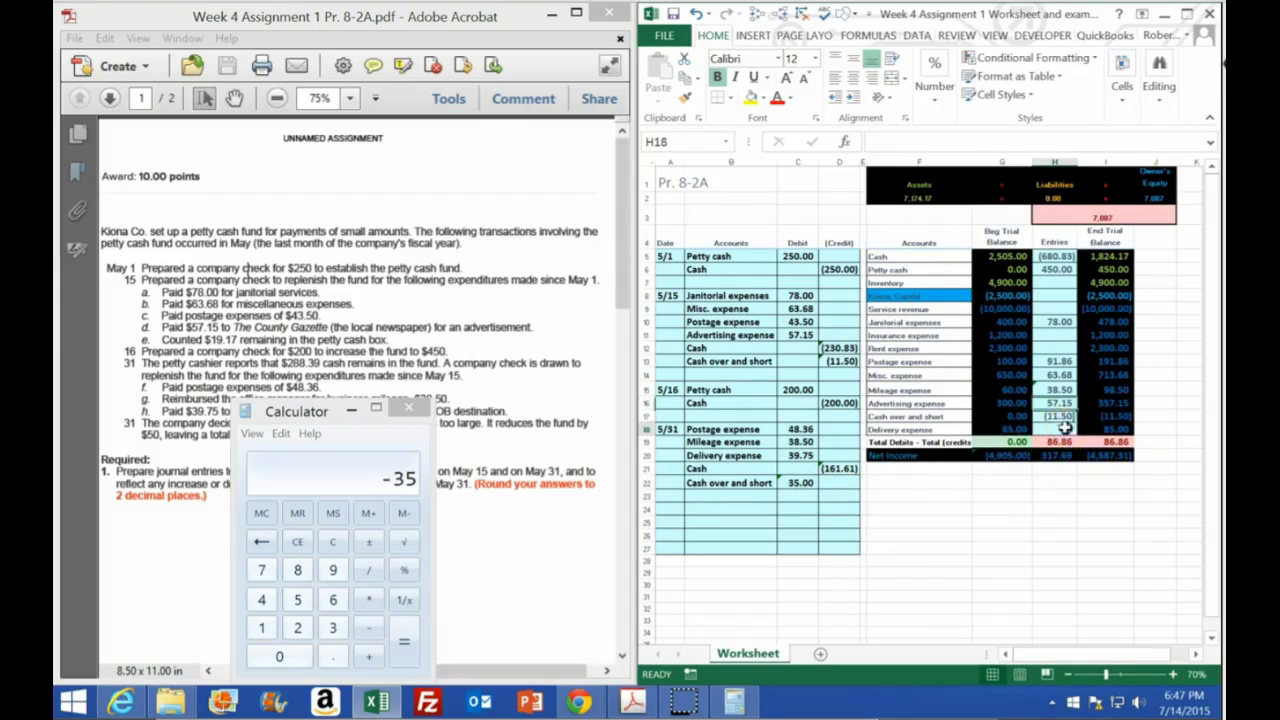
pyautogui.write('=')
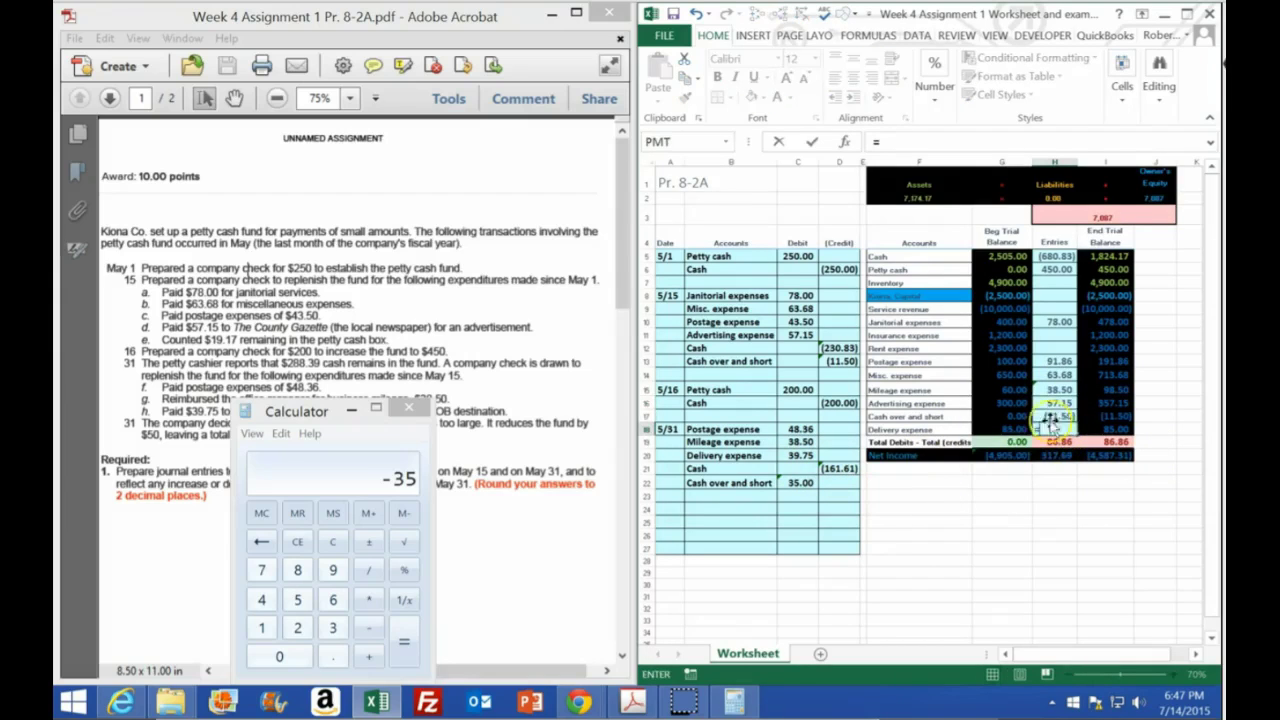
pyautogui.click(805, 456)
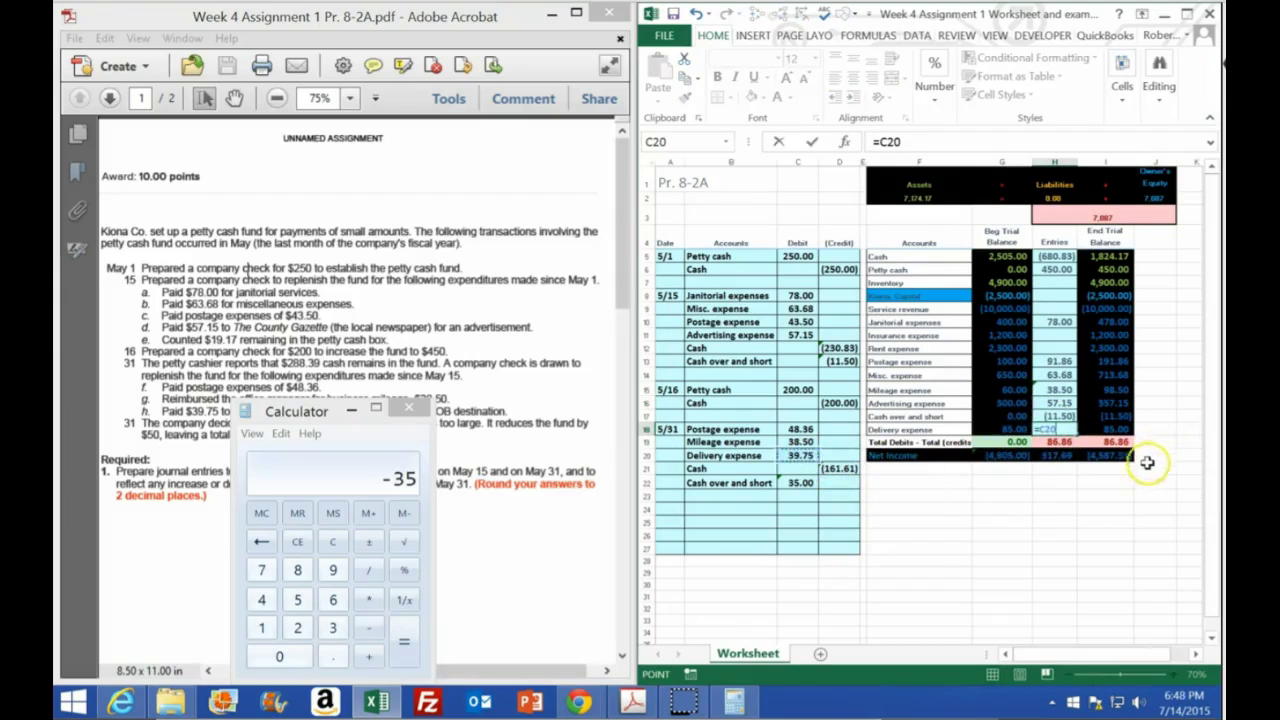
pyautogui.hotkey('ctrl', 'Return')
pyautogui.press('Down')
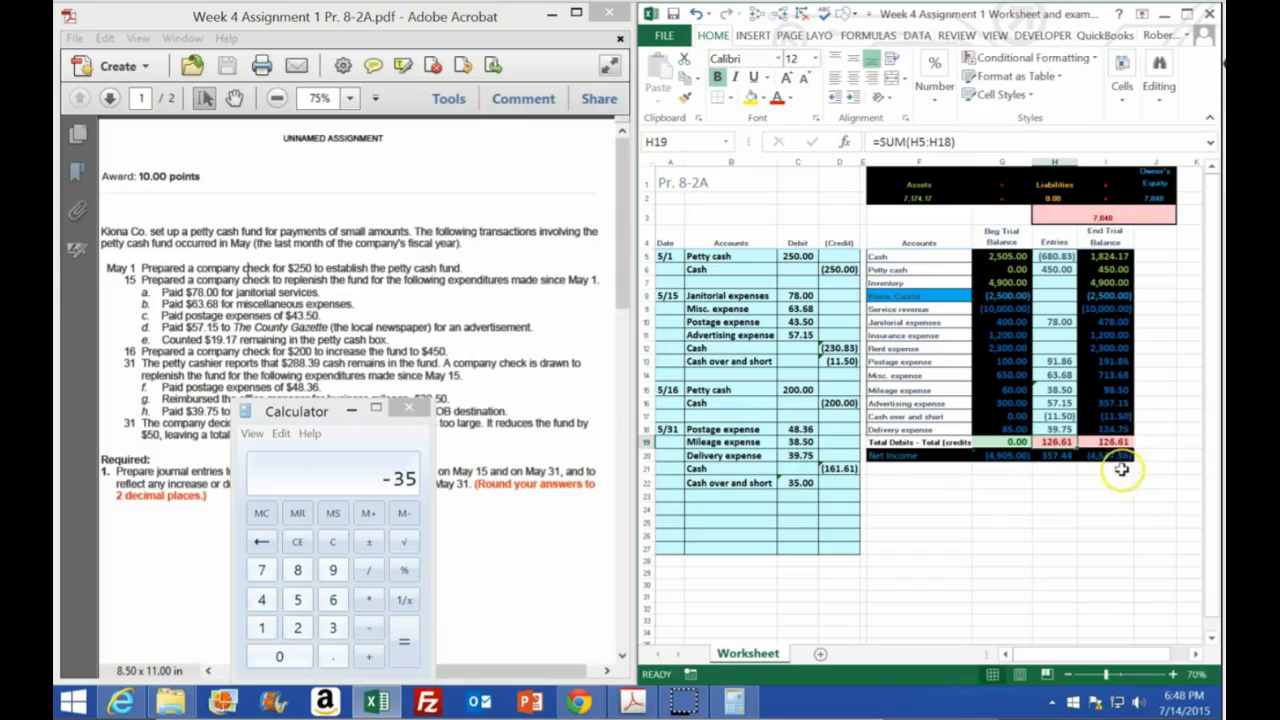
# Add the May 31 Cash credit in D21 to the trial balance Cash entry formula in H5.
pyautogui.doubleClick(1054, 256)
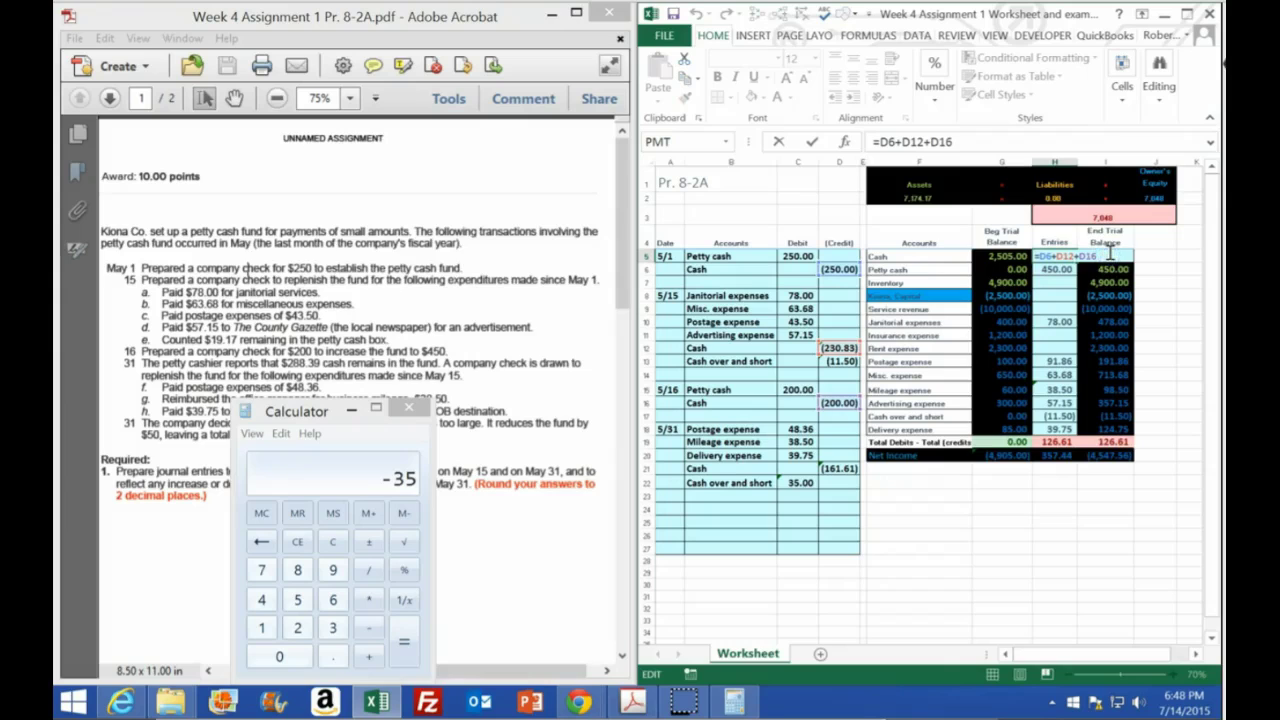
pyautogui.write('+')
pyautogui.click(838, 468)
pyautogui.press('Return')
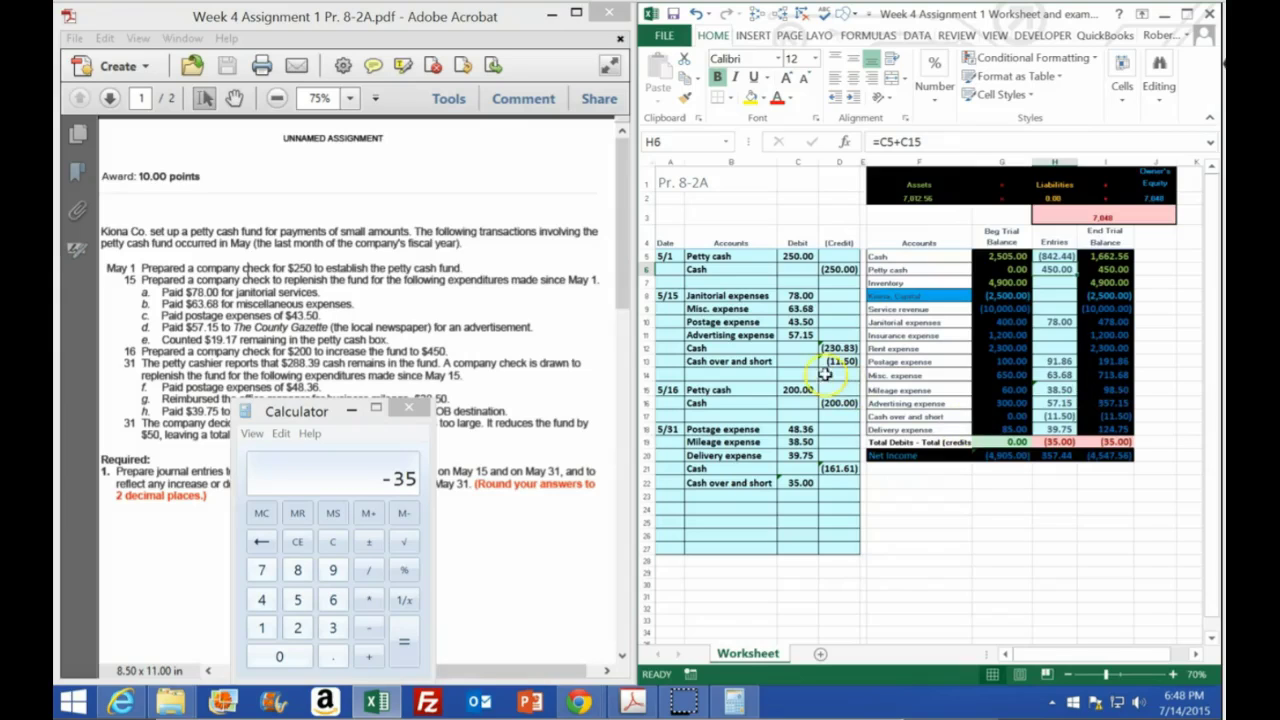
# Extend the Cash over and short entry in H17 to =D13+C22 and close Calculator.
pyautogui.click(1056, 416)
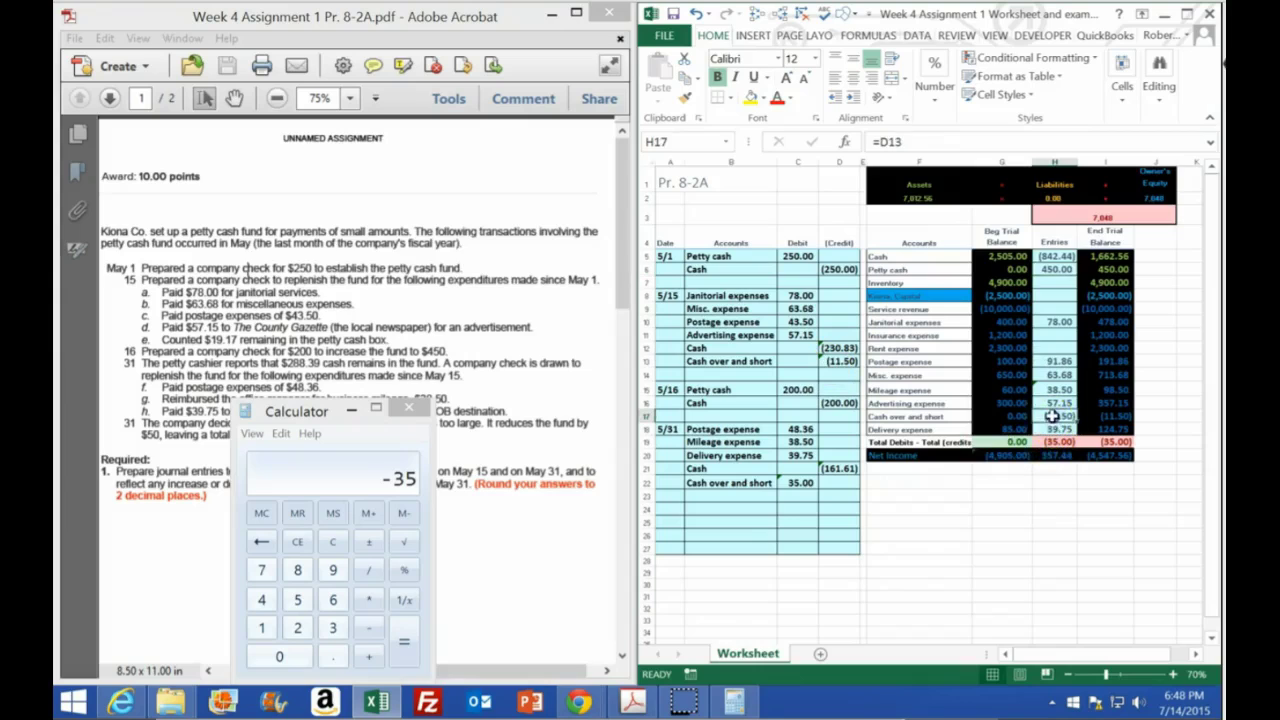
pyautogui.doubleClick(1058, 417)
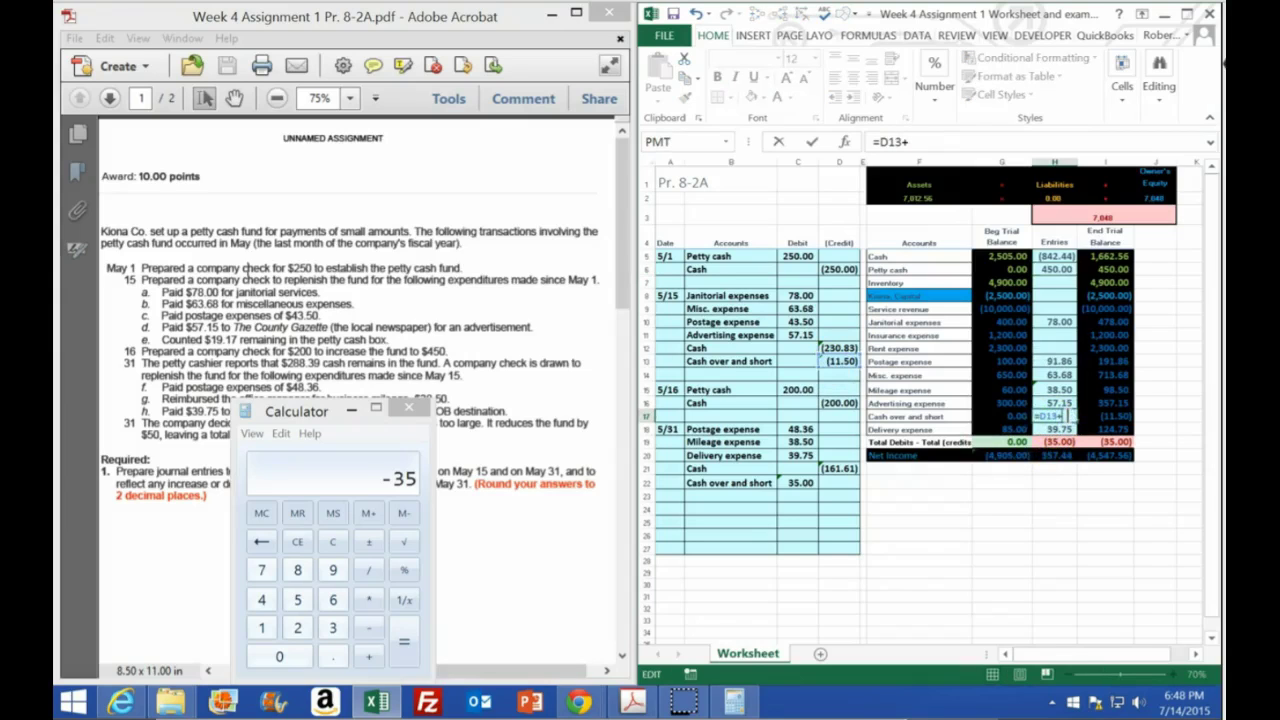
pyautogui.click(807, 484)
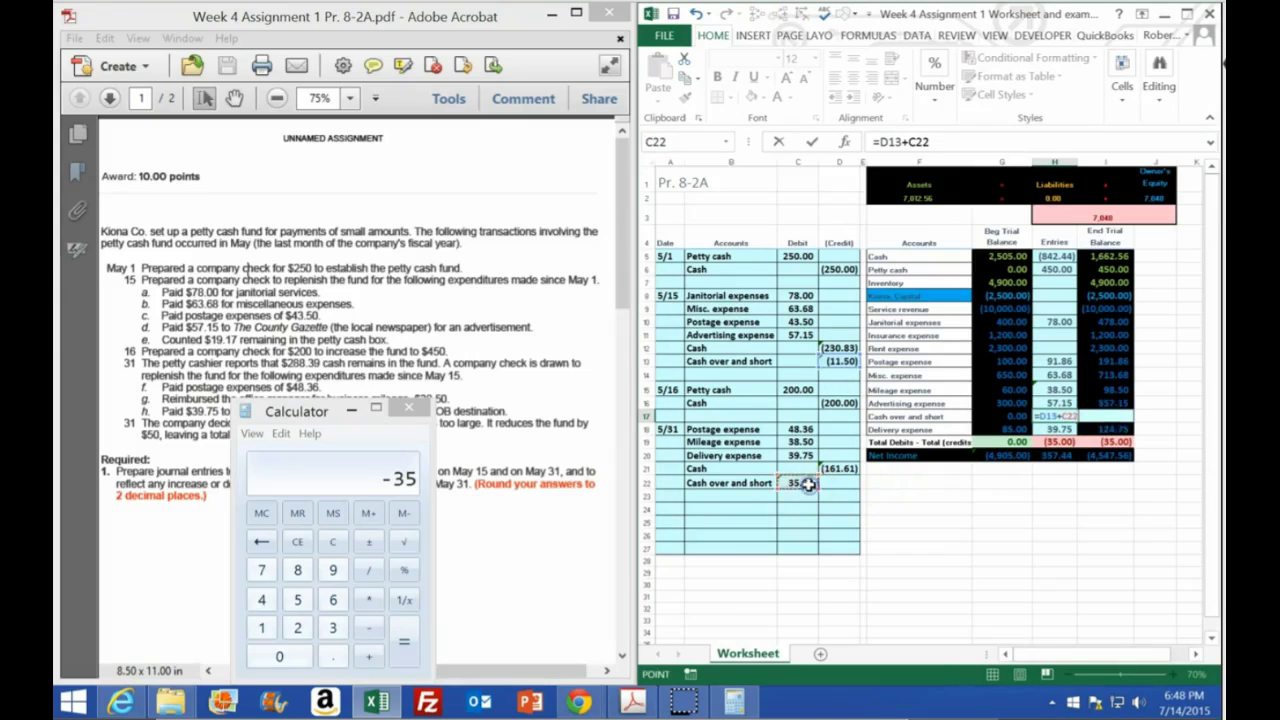
pyautogui.press('Return')
pyautogui.click(1052, 418)
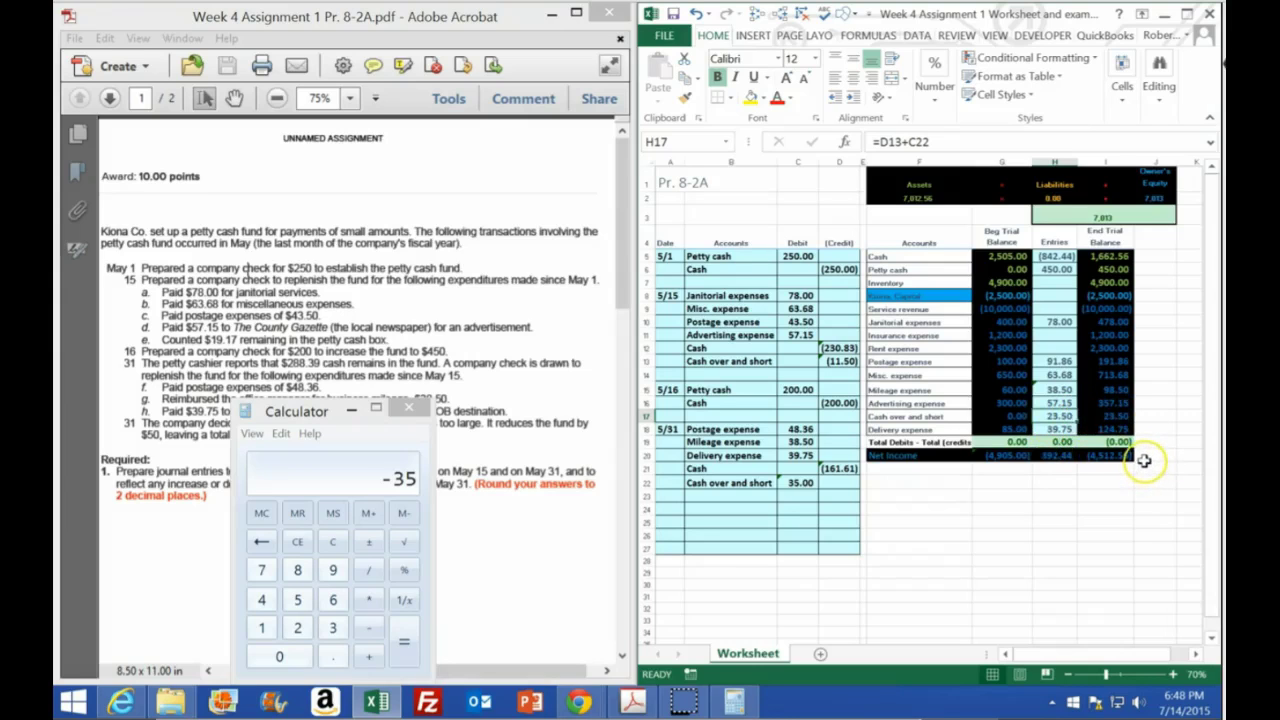
pyautogui.click(409, 410)
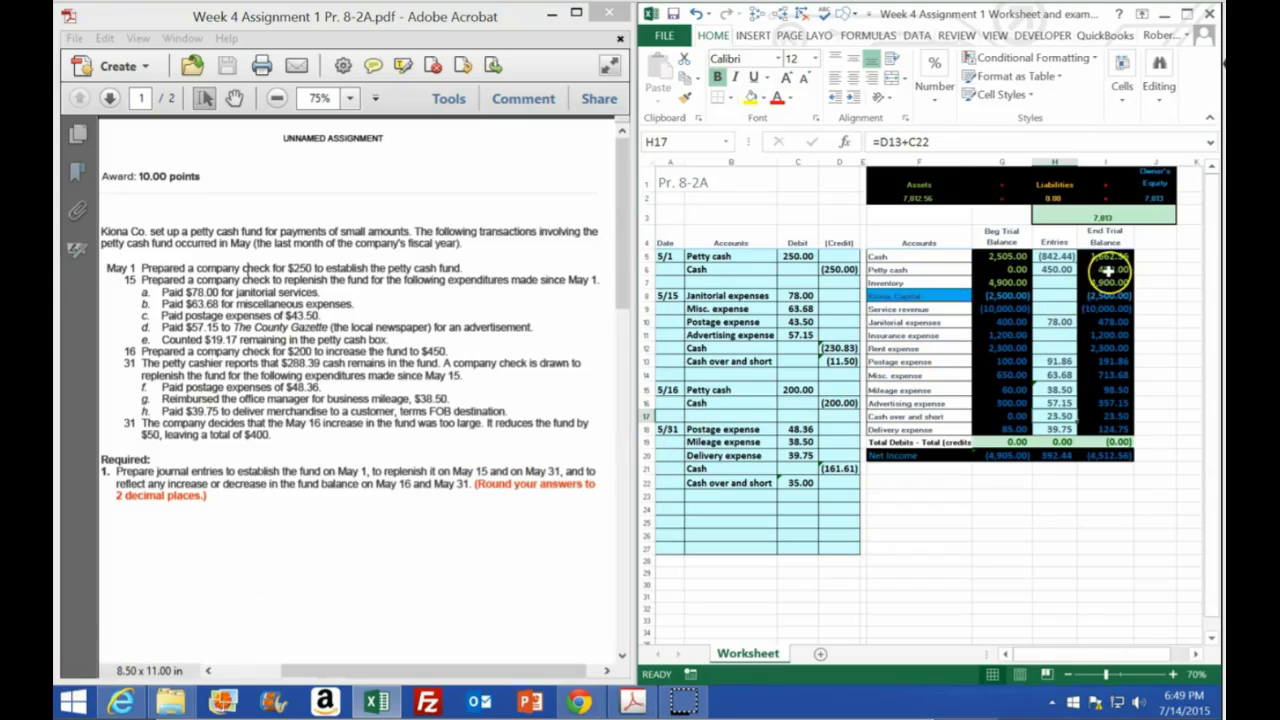
# Enter the date 3/31 in A24 for the fund-reduction journal entry.
pyautogui.click(673, 509)
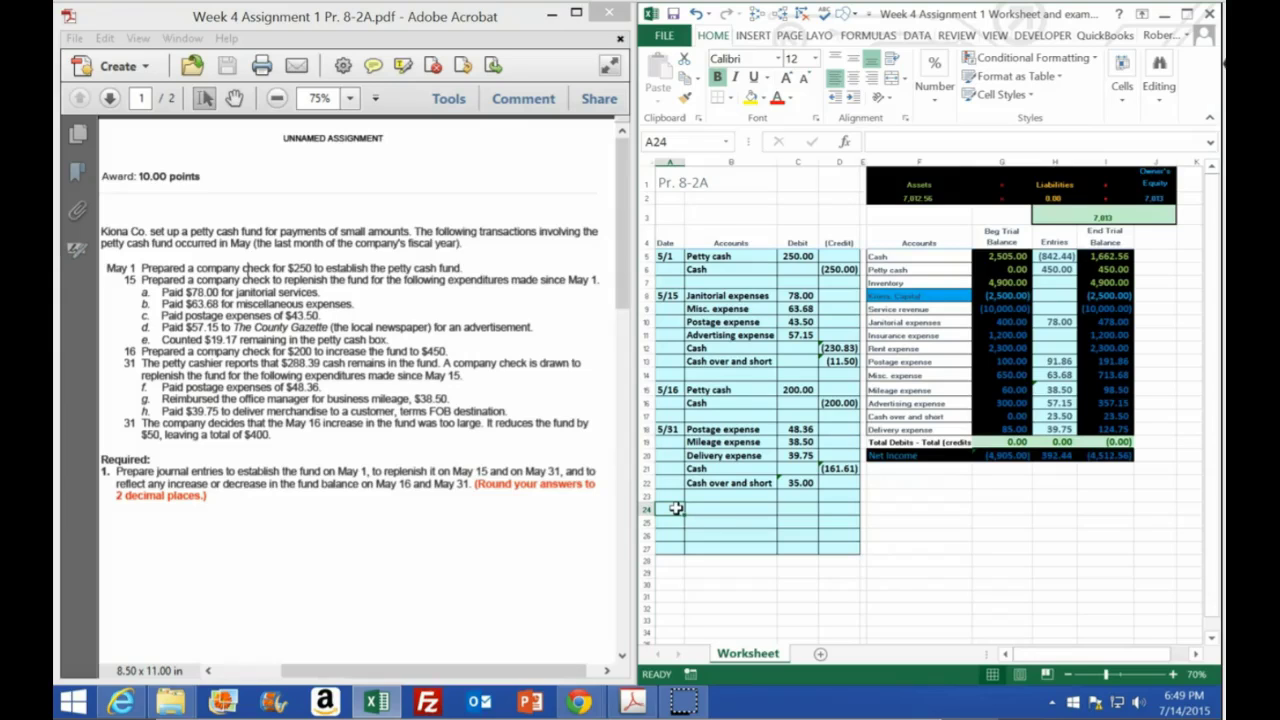
pyautogui.click(797, 485)
pyautogui.click(672, 510)
pyautogui.write('3/31')
pyautogui.press('Tab')
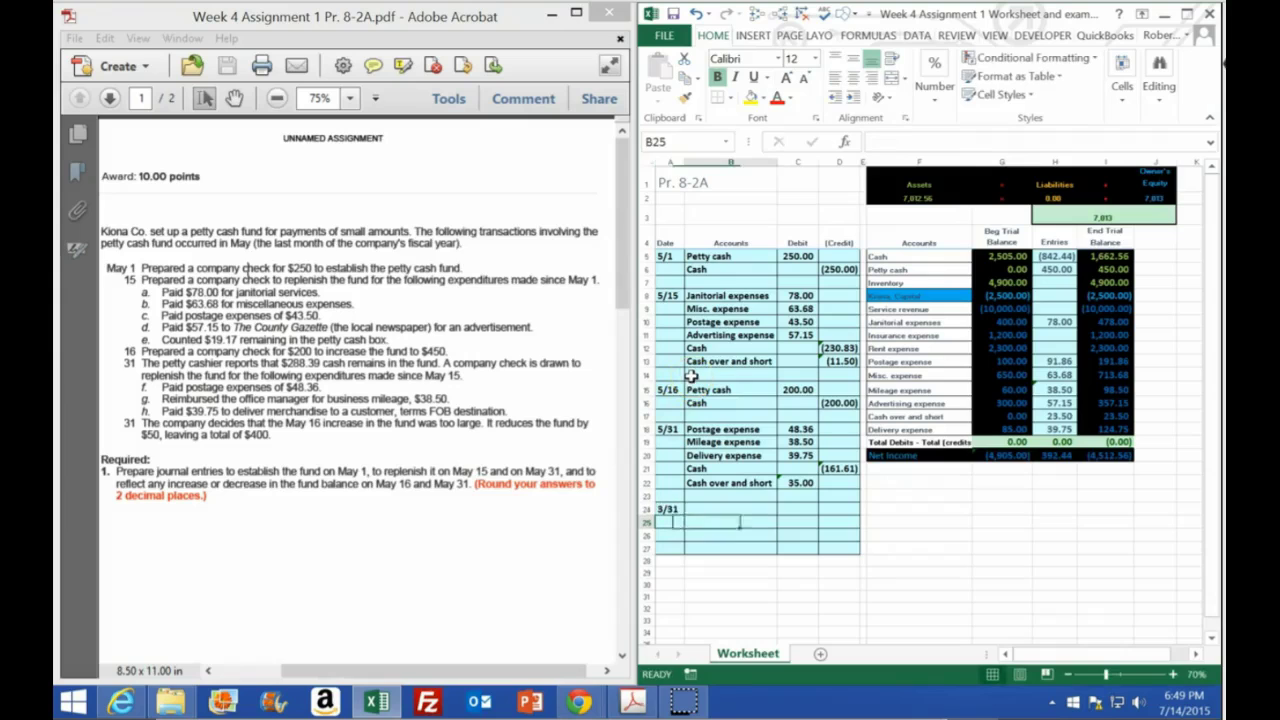
# Copy the Cash account title from the trial balance into B24 and enter a debit of 50 in C24.
pyautogui.click(1109, 270)
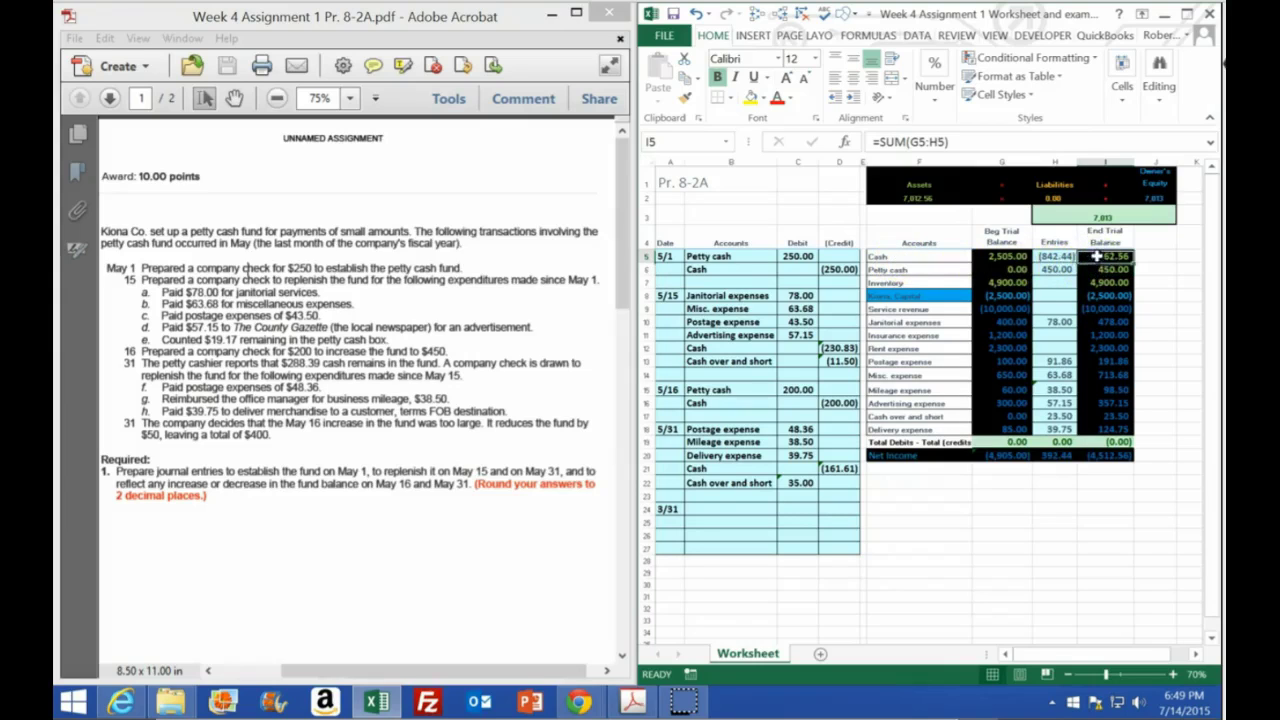
pyautogui.click(912, 256)
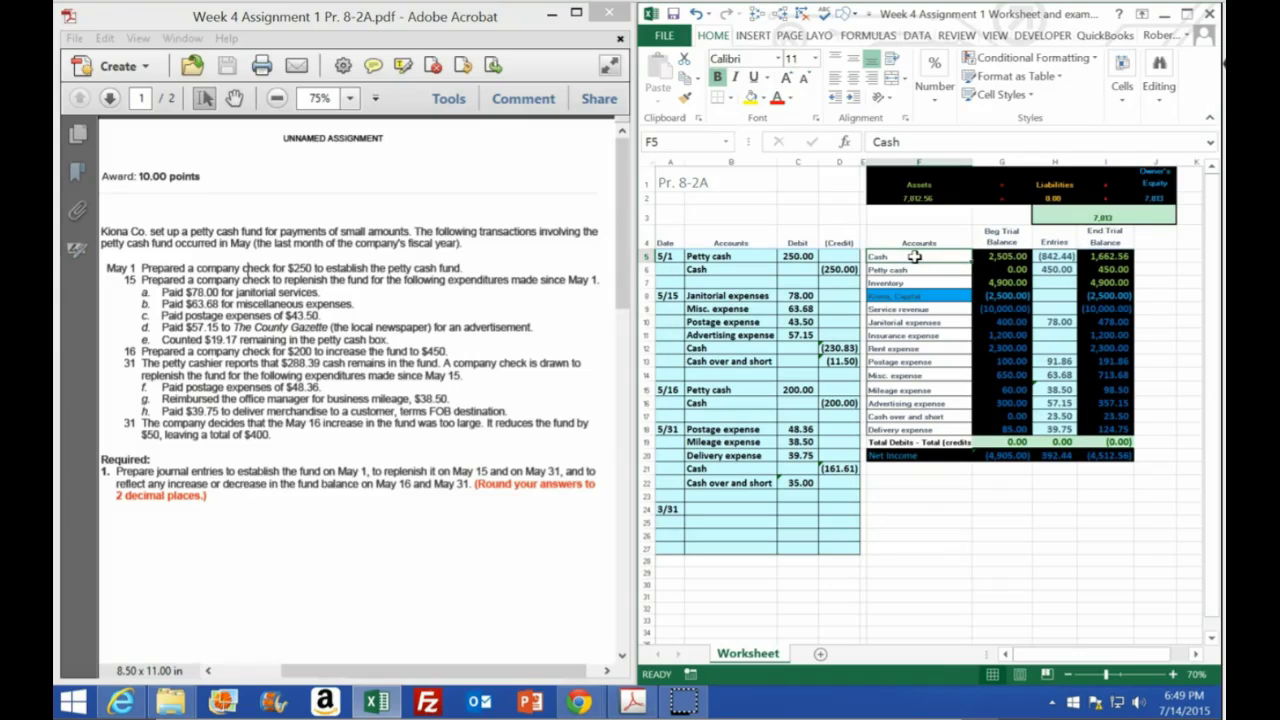
pyautogui.rightClick(914, 256)
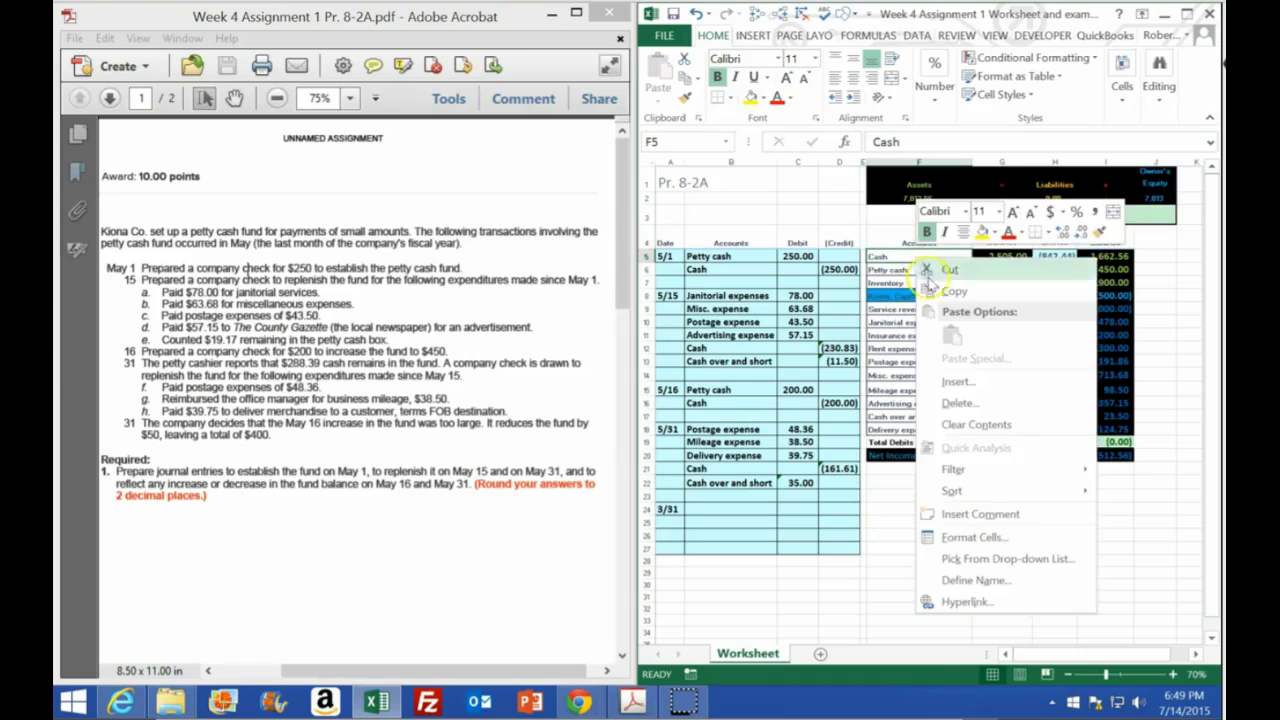
pyautogui.click(924, 288)
pyautogui.rightClick(734, 511)
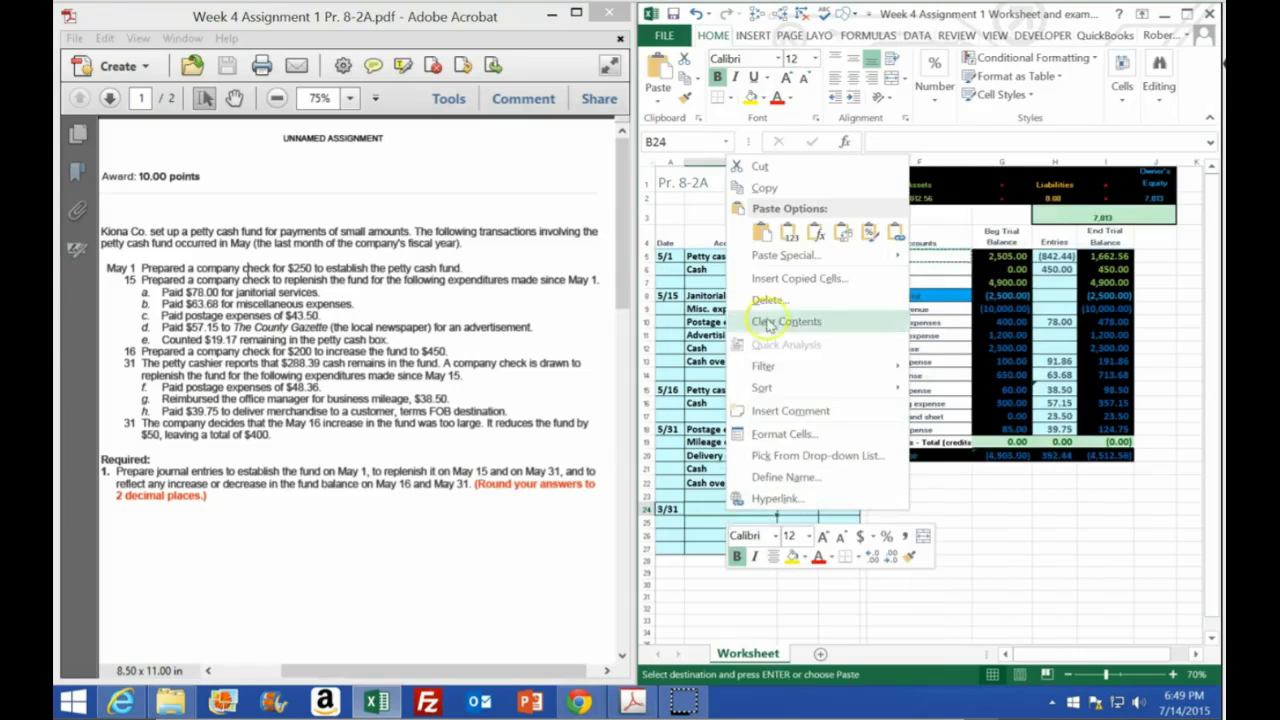
pyautogui.click(740, 225)
pyautogui.click(800, 510)
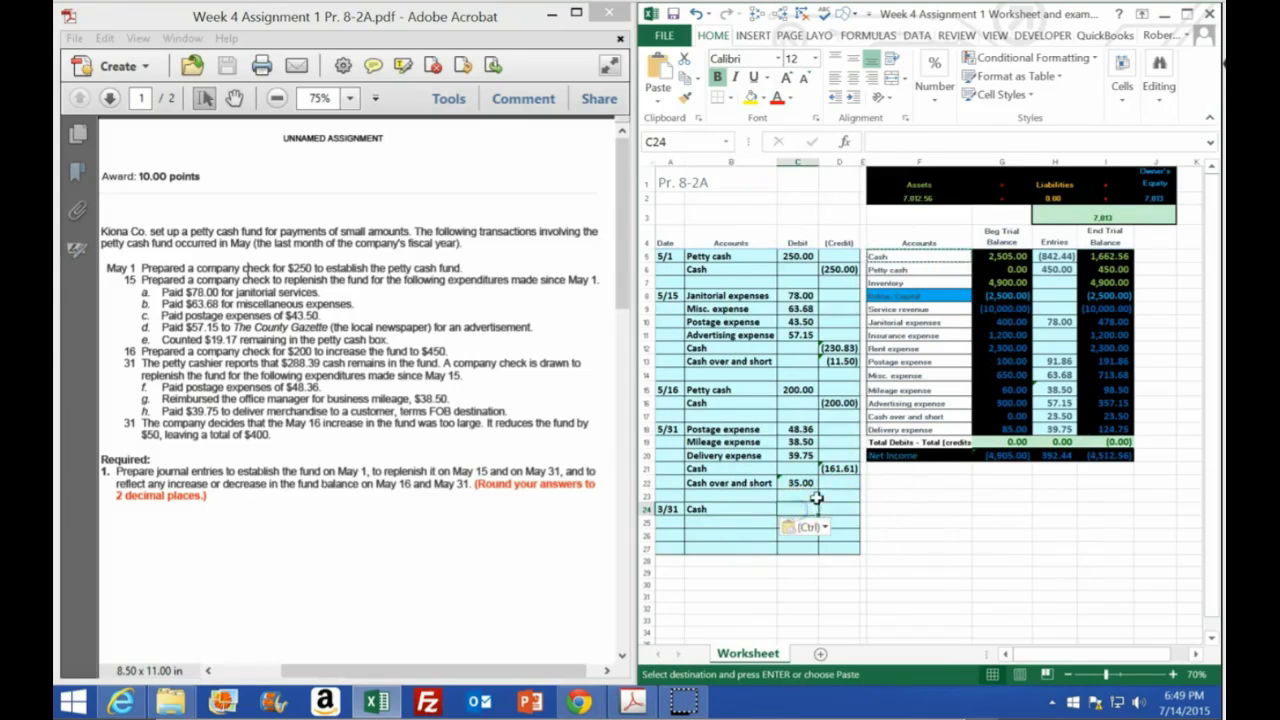
pyautogui.write('50')
pyautogui.press('Return')
# Enter the matching credit in D25 as a formula that takes the negative of the debit in C24.
pyautogui.press('Right')
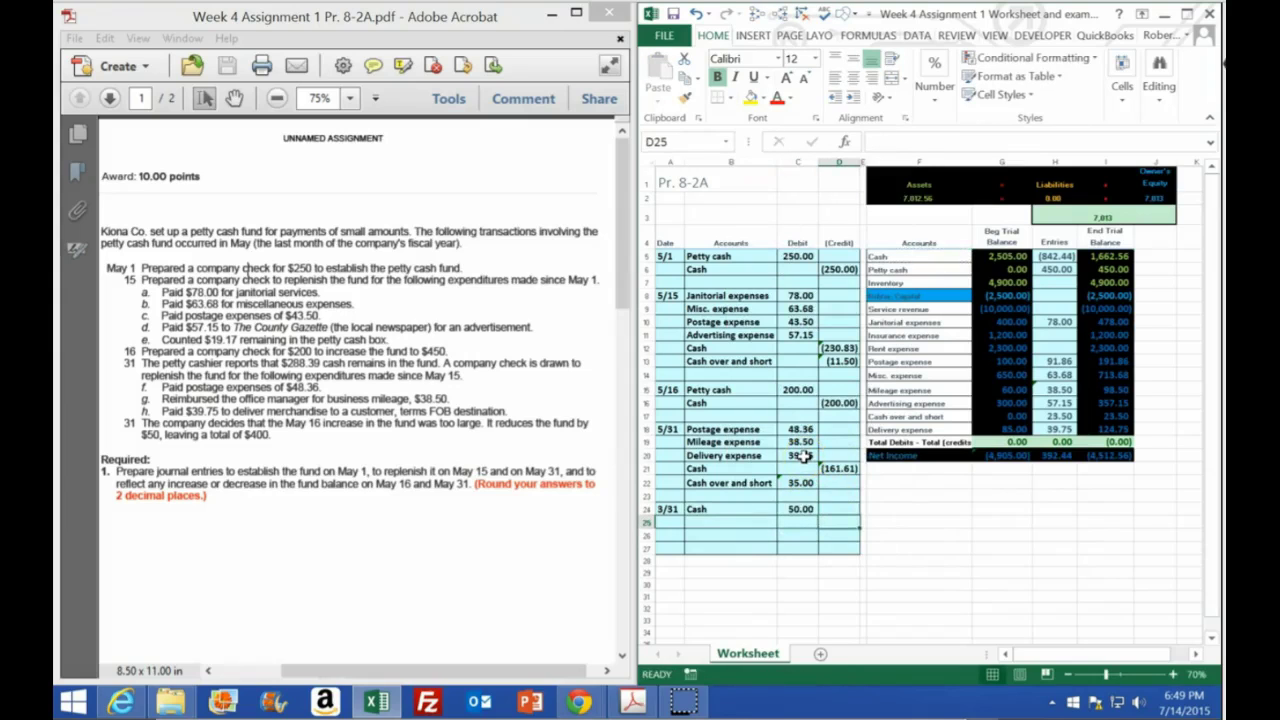
pyautogui.write('=')
pyautogui.press('Left')
pyautogui.press('Up')
pyautogui.press('Return')
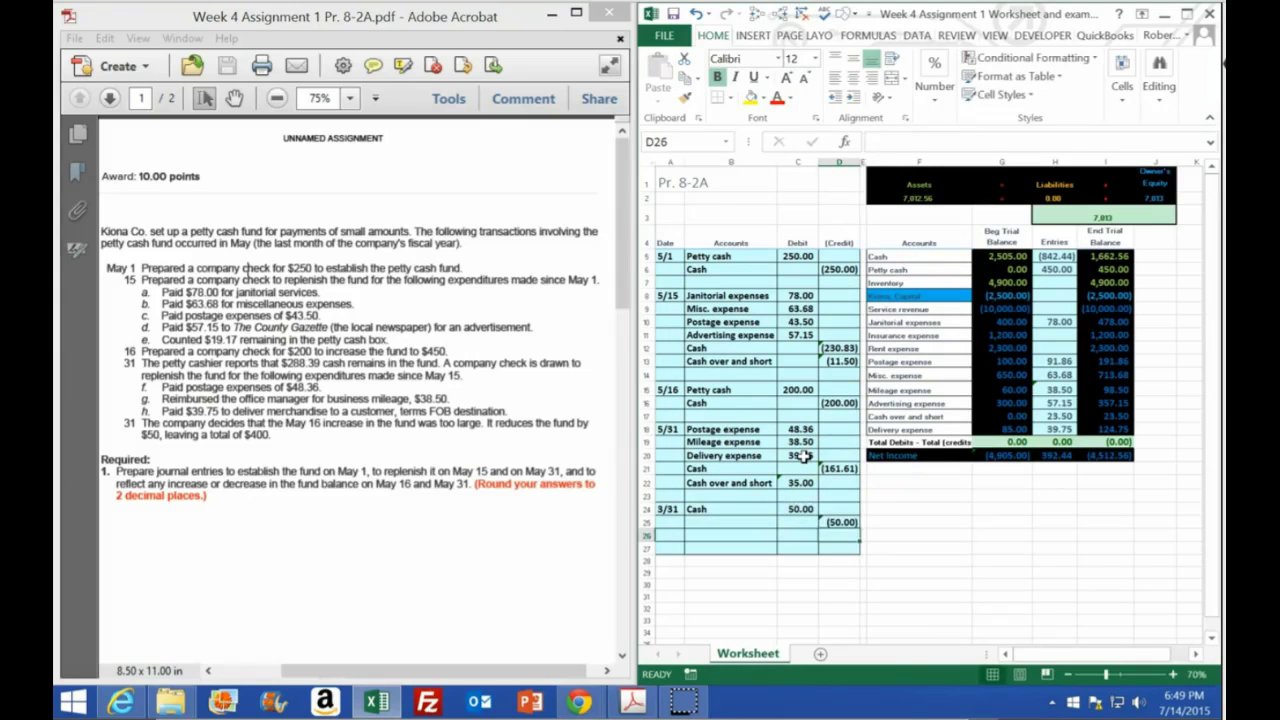
# Copy the Petty cash account title from the trial balance into B25 for the credit line.
pyautogui.click(1112, 268)
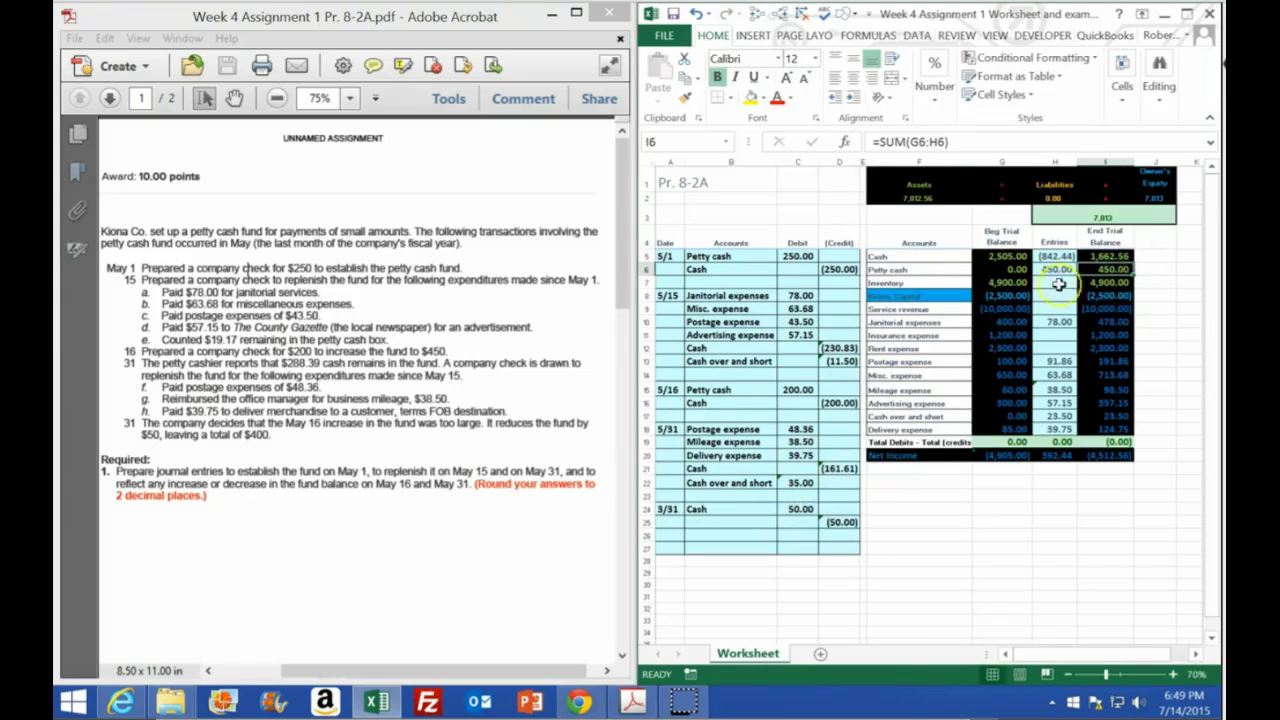
pyautogui.click(900, 269)
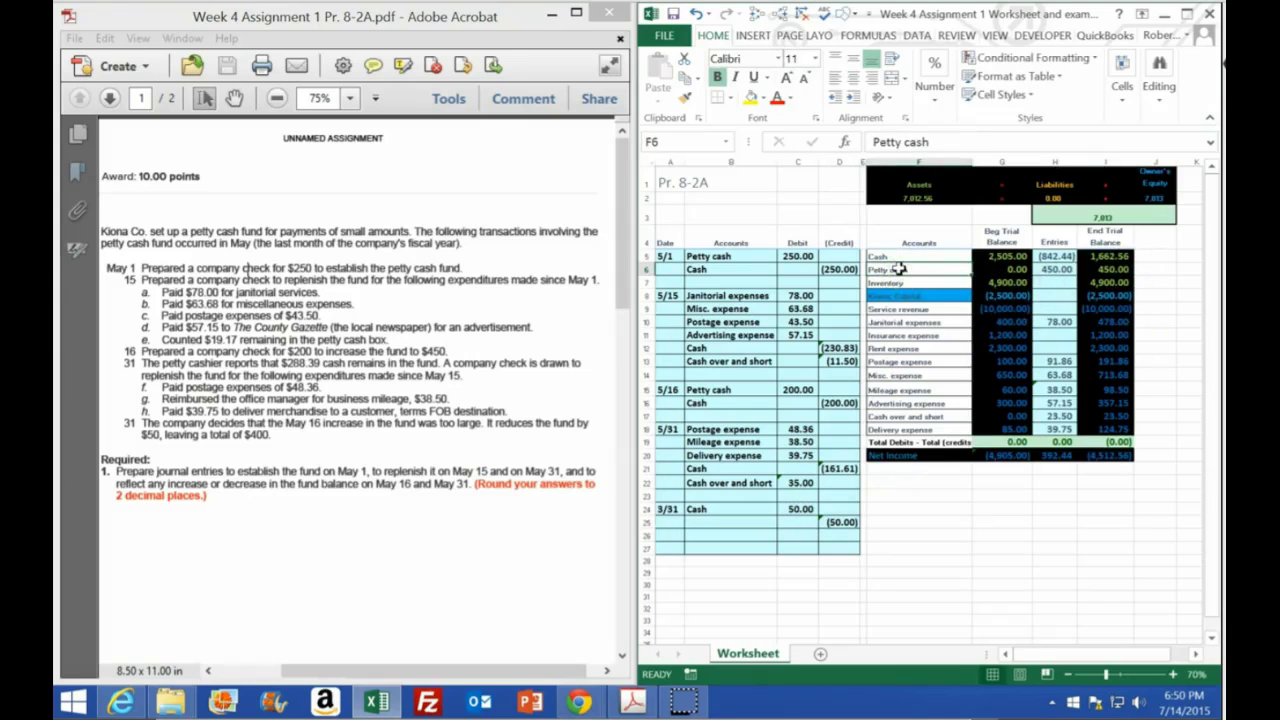
pyautogui.rightClick(900, 269)
pyautogui.click(922, 299)
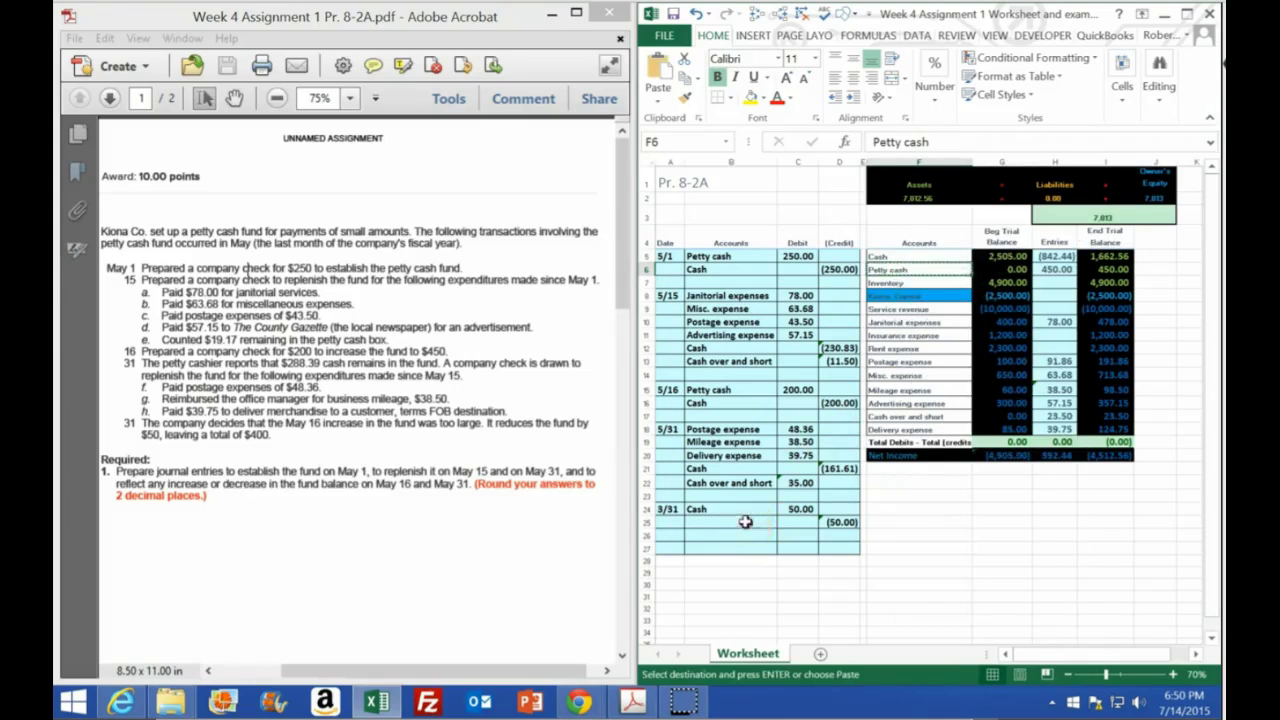
pyautogui.rightClick(745, 522)
pyautogui.click(793, 249)
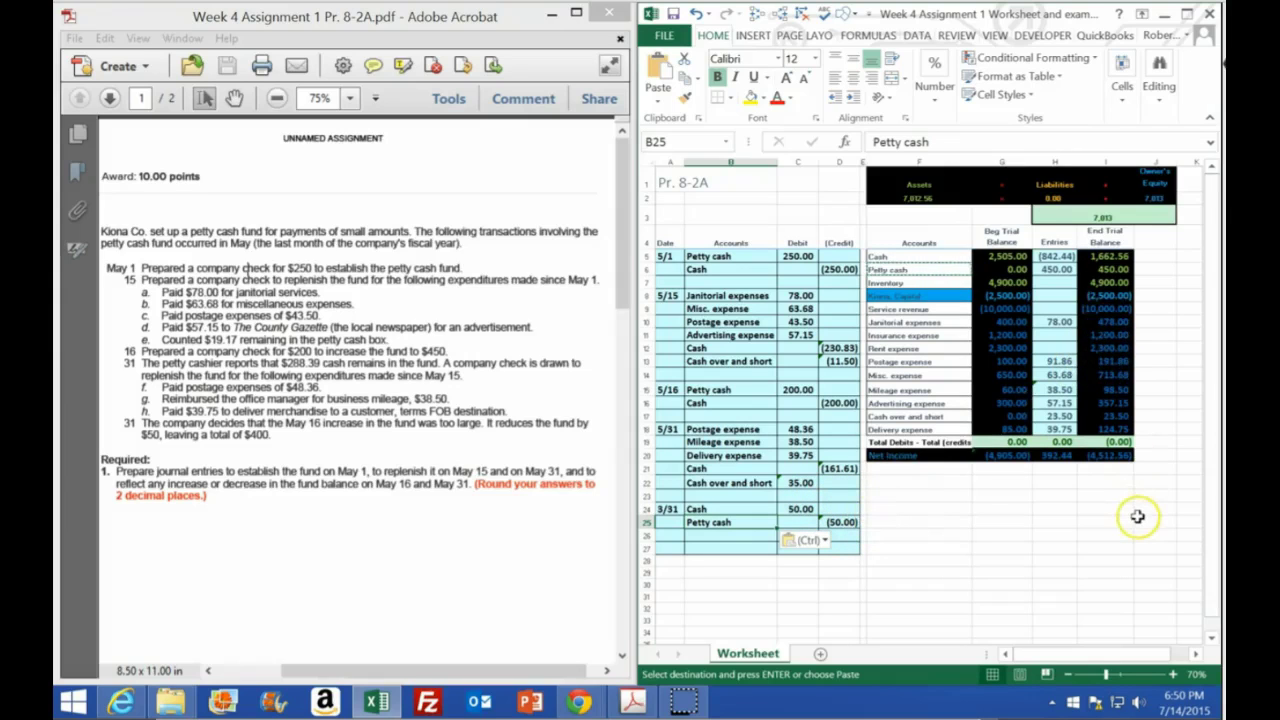
# Add the fund-reduction Cash debit in C24 to the trial balance Cash entry formula in H5.
pyautogui.click(1053, 257)
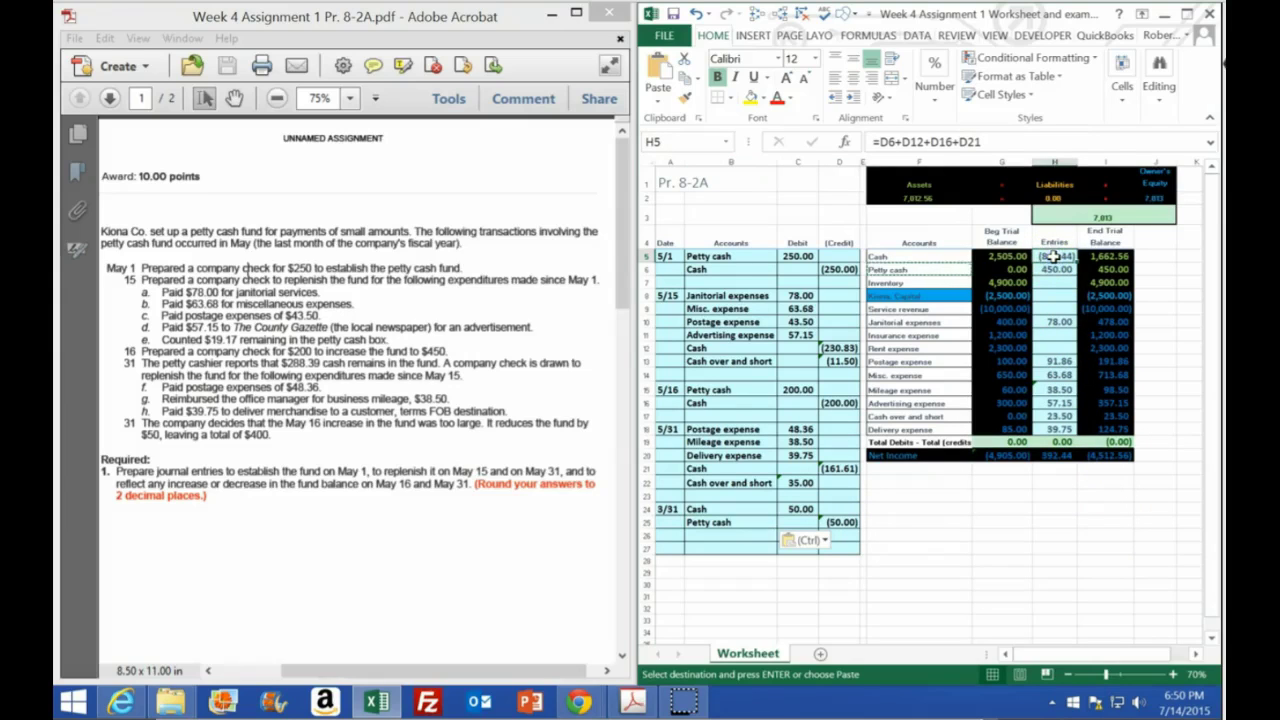
pyautogui.doubleClick(1053, 257)
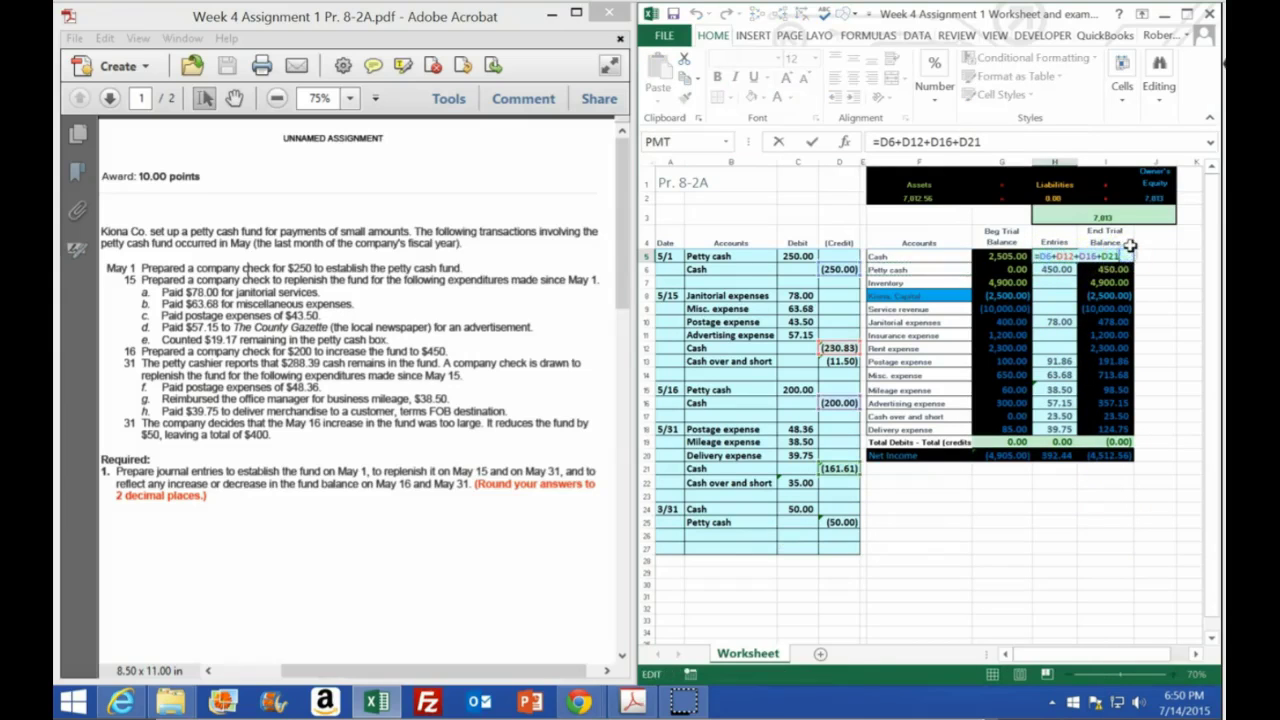
pyautogui.write('+')
pyautogui.click(798, 509)
pyautogui.press('Return')
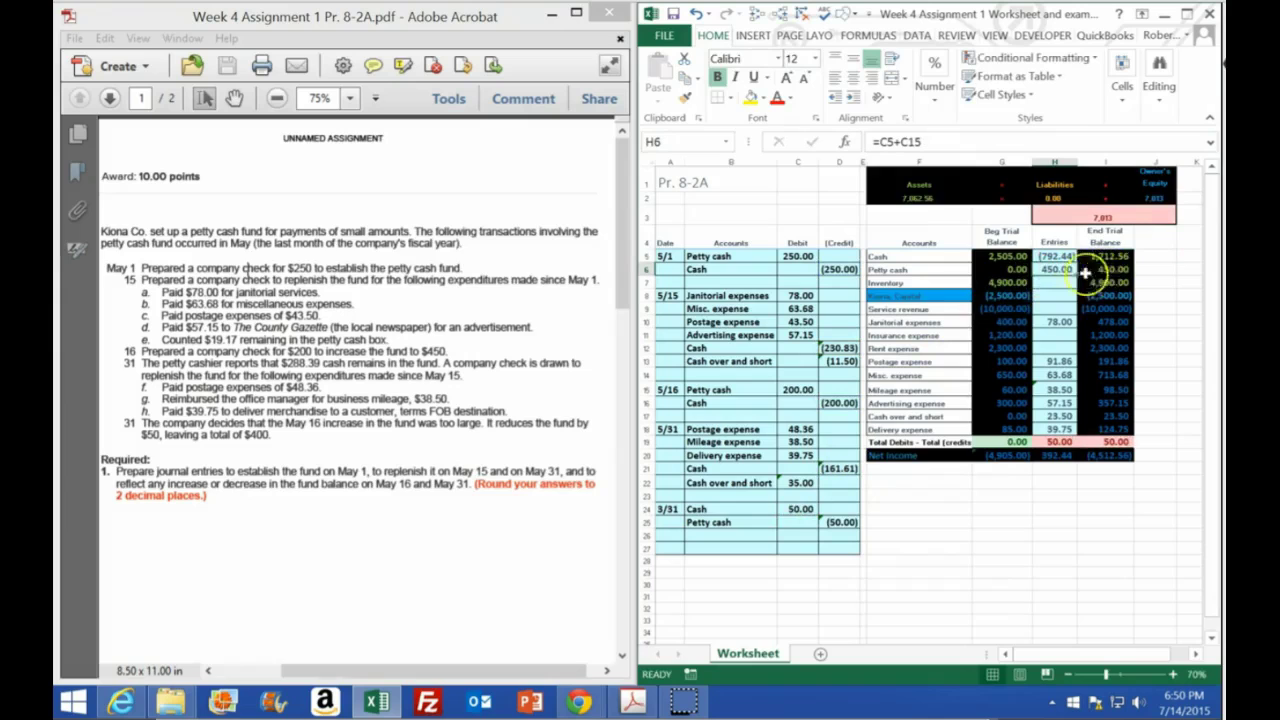
# Extend the Petty cash entry formula in H6 to =C5+C15+D25 to include the fund-reduction credit.
pyautogui.doubleClick(1060, 270)
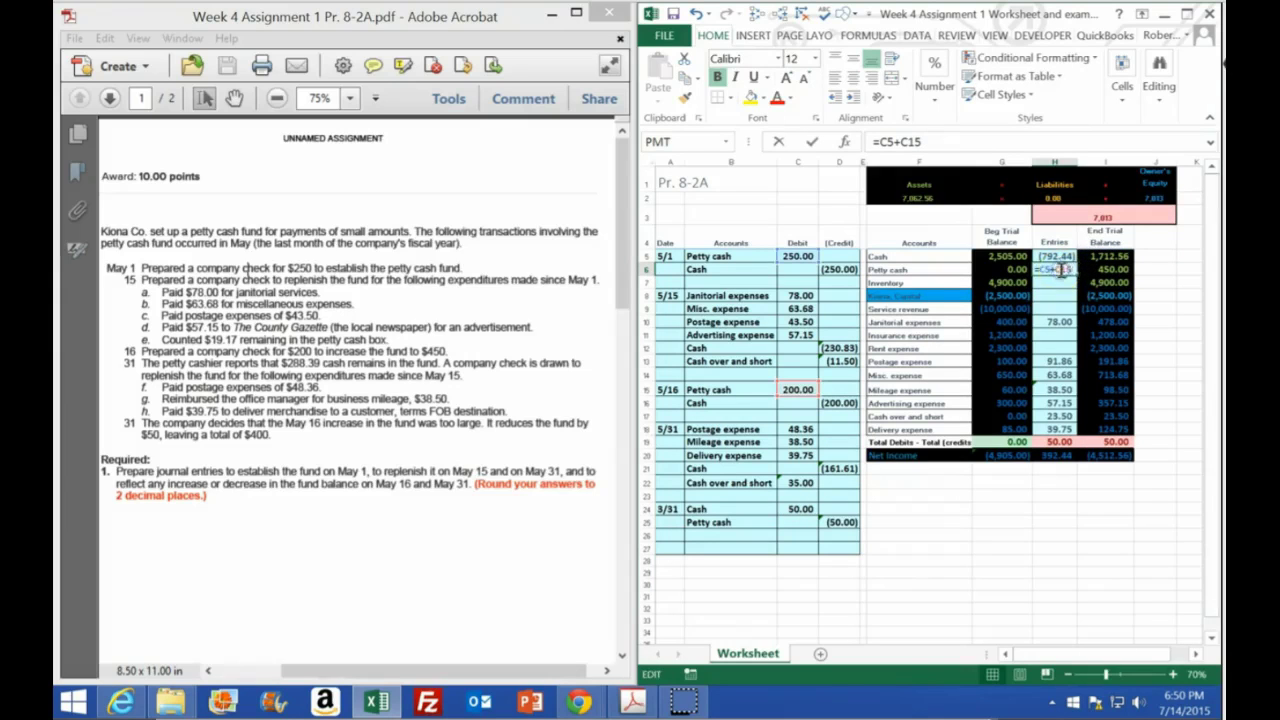
pyautogui.write('+')
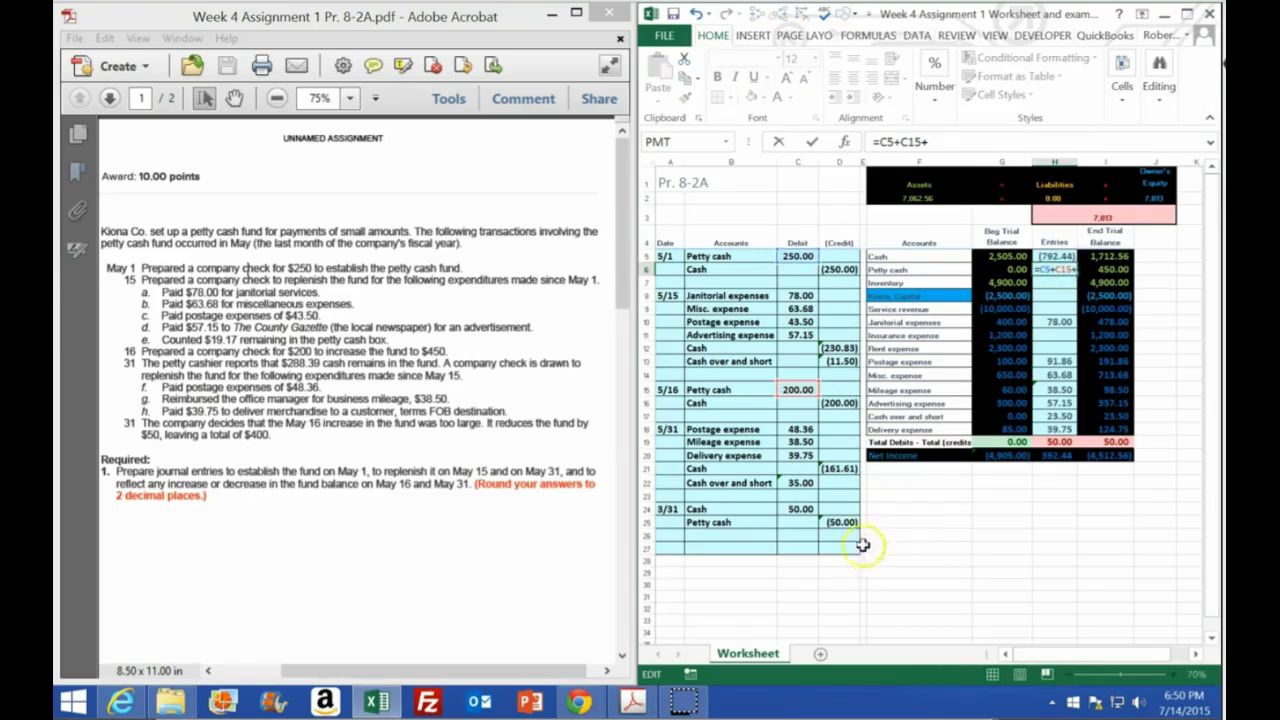
pyautogui.click(840, 522)
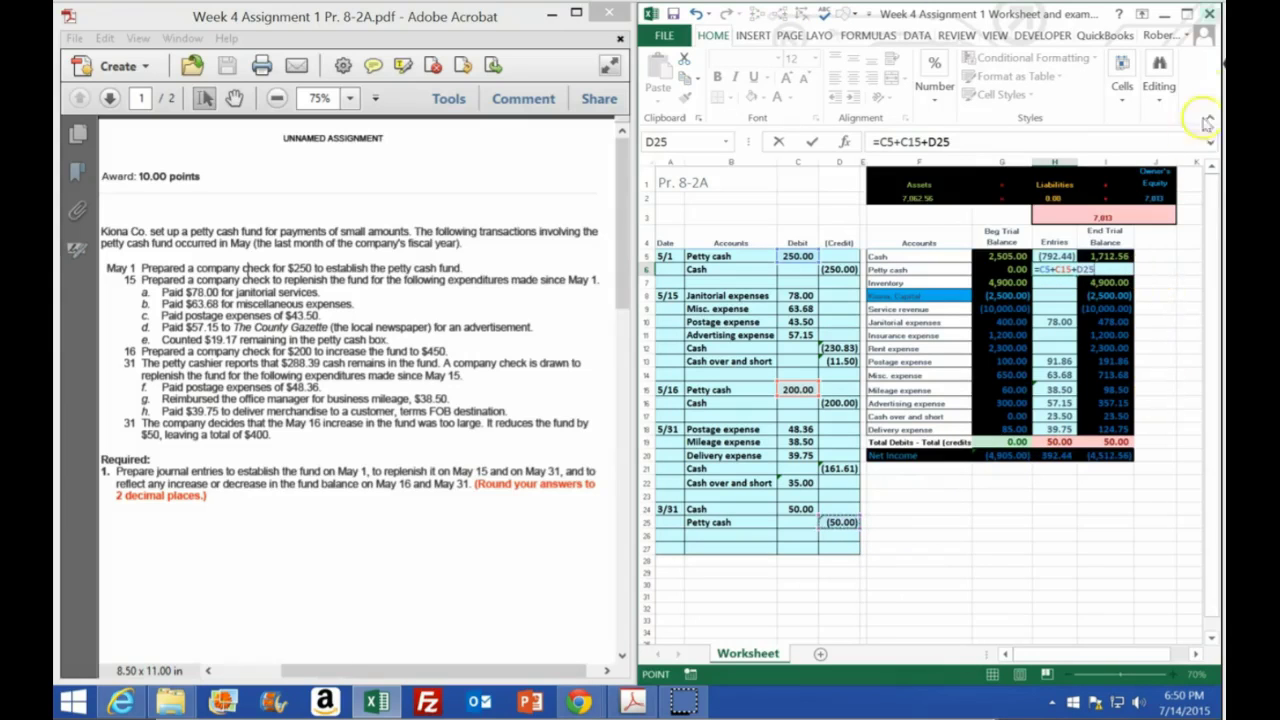
pyautogui.press('Return')
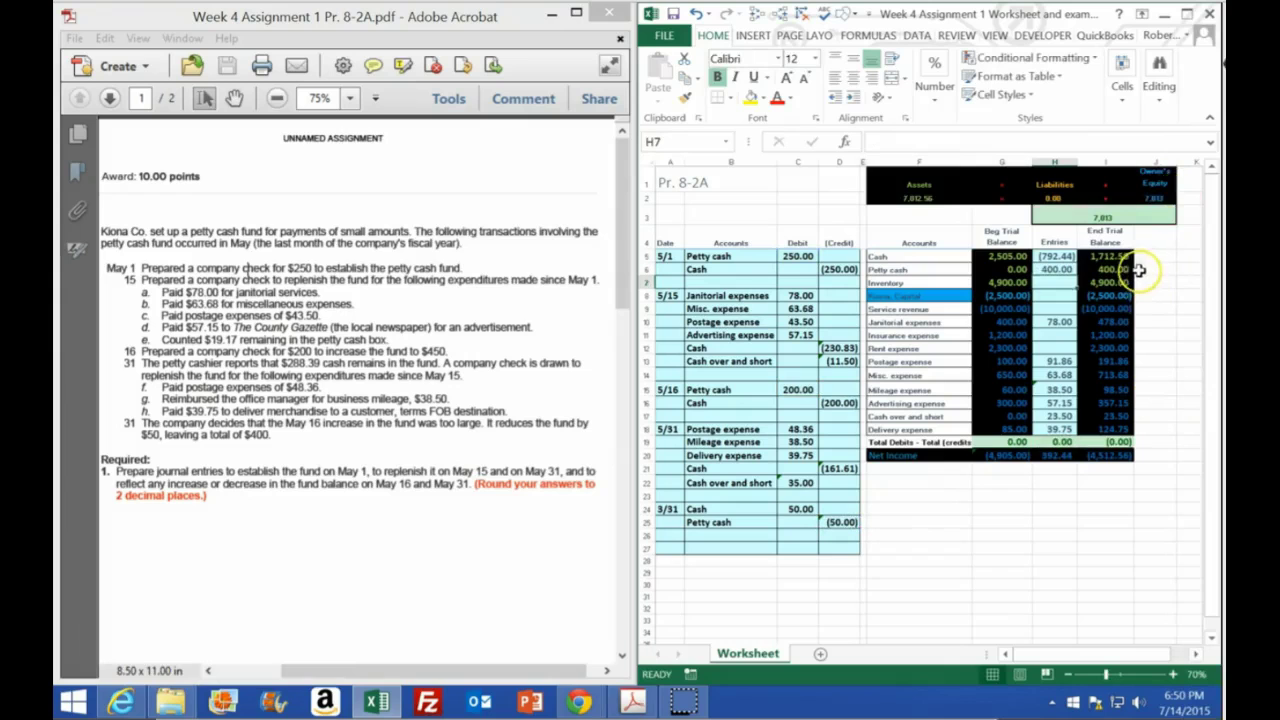